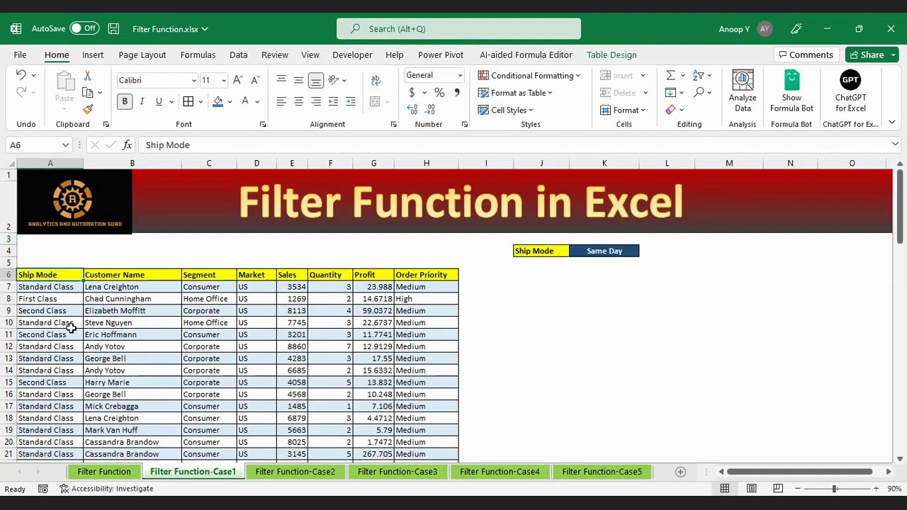
Examine the full extent of the shipping data table, from the Ship Mode header in A6 across all columns and rows
{"action": "key", "text": "shift+Right"}
{"action": "key", "text": "shift+Right"}
{"action": "key", "text": "shift+Right"}
{"action": "key", "text": "shift+Right"}
{"action": "key", "text": "shift+Right"}
{"action": "key", "text": "shift+Right"}
{"action": "key", "text": "shift+Right"}
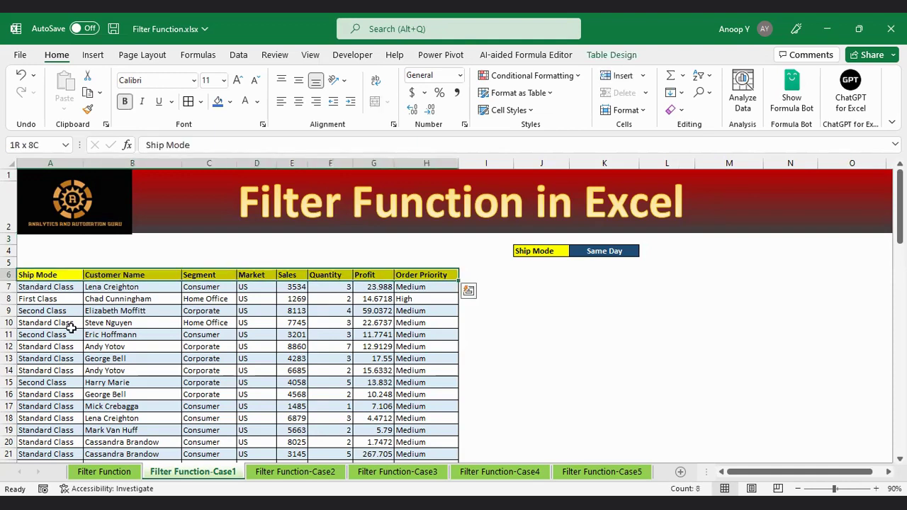
{"action": "key", "text": "ctrl+shift+Down"}
{"action": "key", "text": "ctrl+Home"}
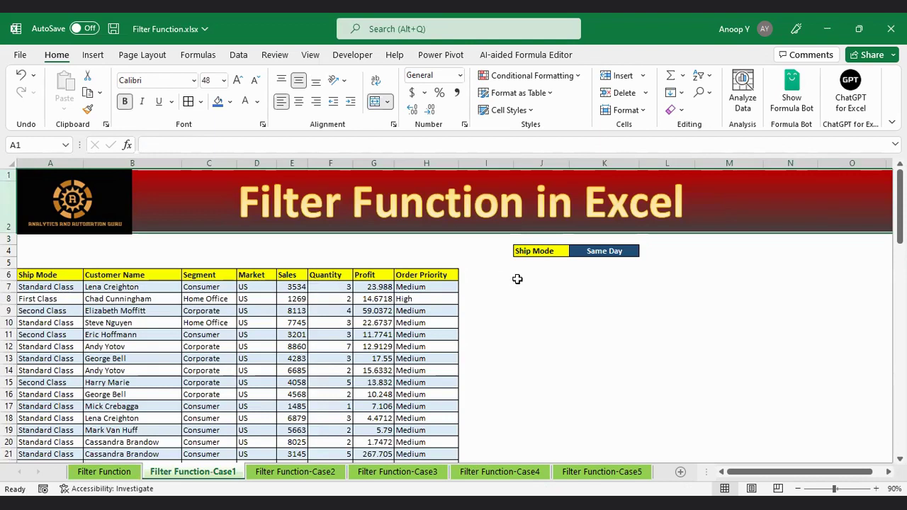
Examine the Ship Mode choices available in criterion cell K4 and the empty output area J6:N12 beneath it
{"action": "left_click", "coordinate": [567, 251]}
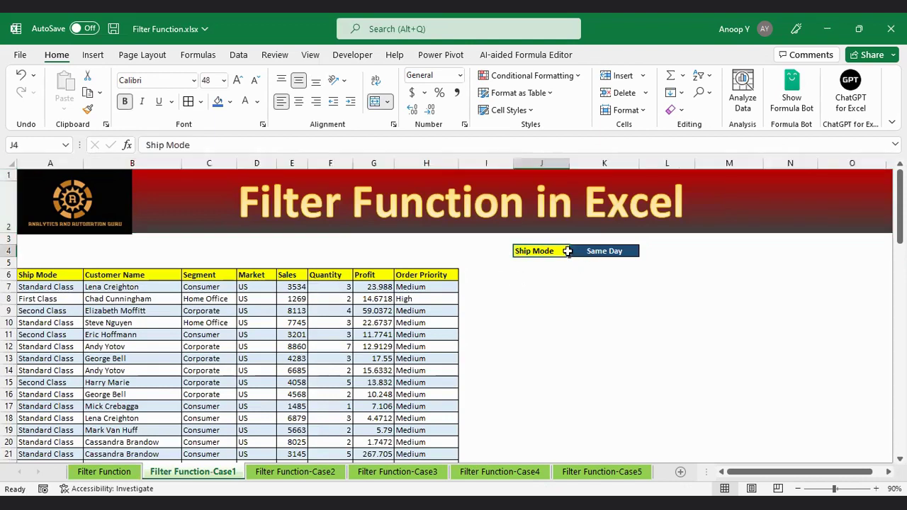
{"action": "left_click", "coordinate": [599, 251]}
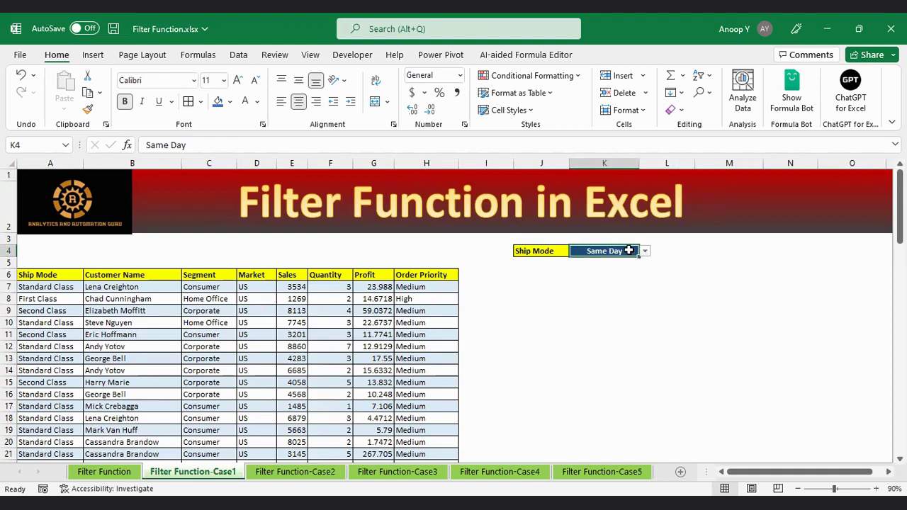
{"action": "left_click", "coordinate": [646, 253]}
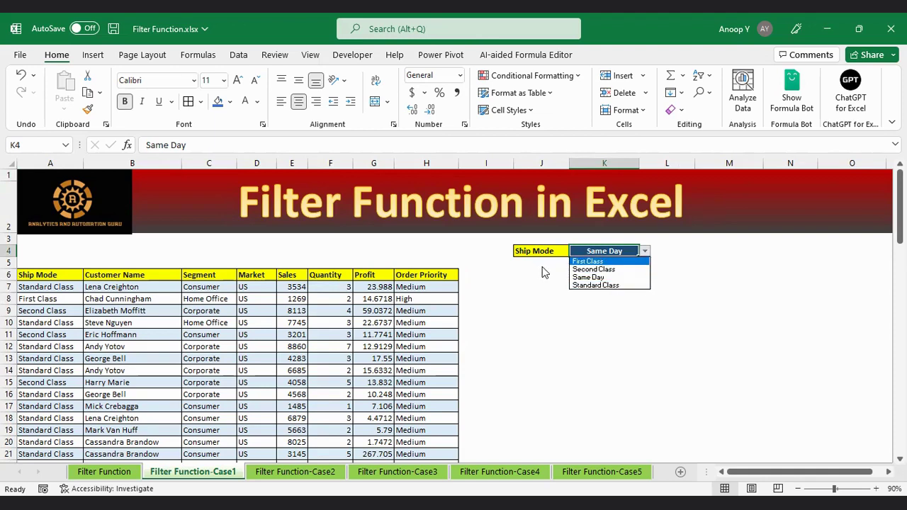
{"action": "left_click", "coordinate": [41, 276]}
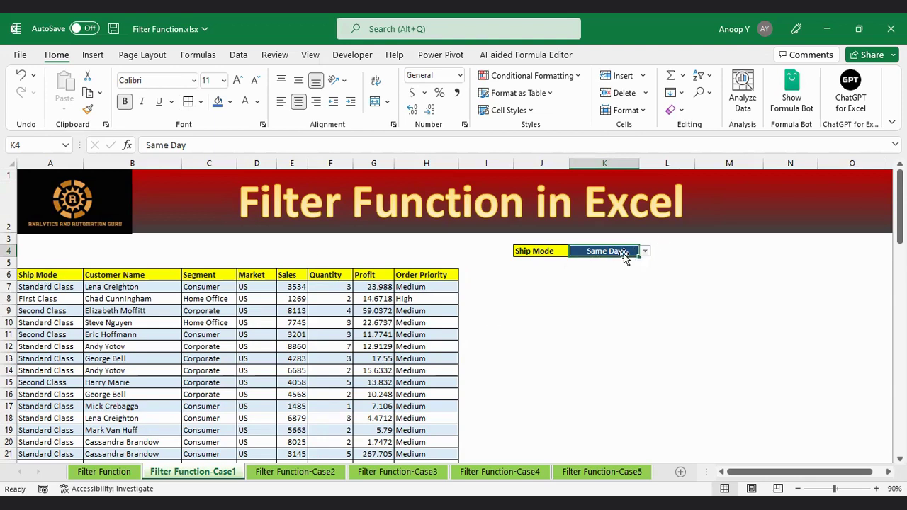
{"action": "left_click_drag", "start_coordinate": [524, 273], "coordinate": [811, 340]}
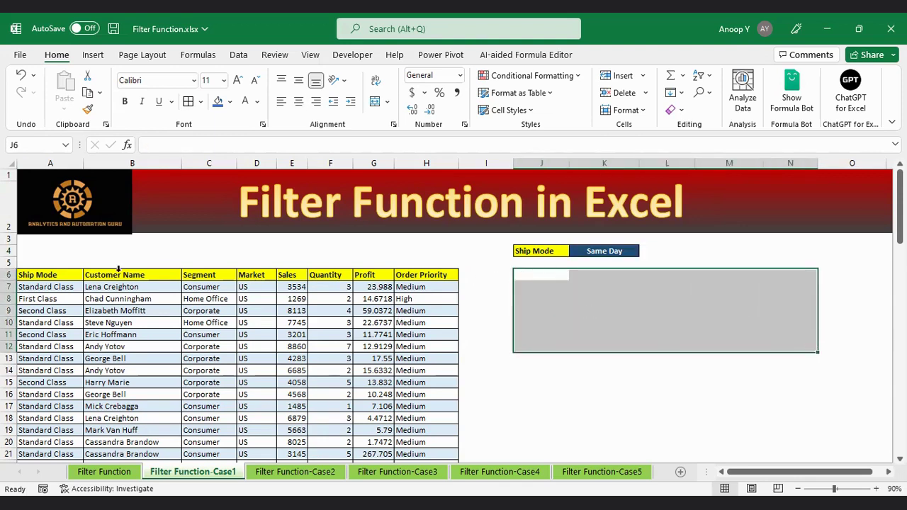
Begin a FILTER formula in J7 with the whole table including headers, Table1[#All], as the array
{"action": "left_click", "coordinate": [519, 288]}
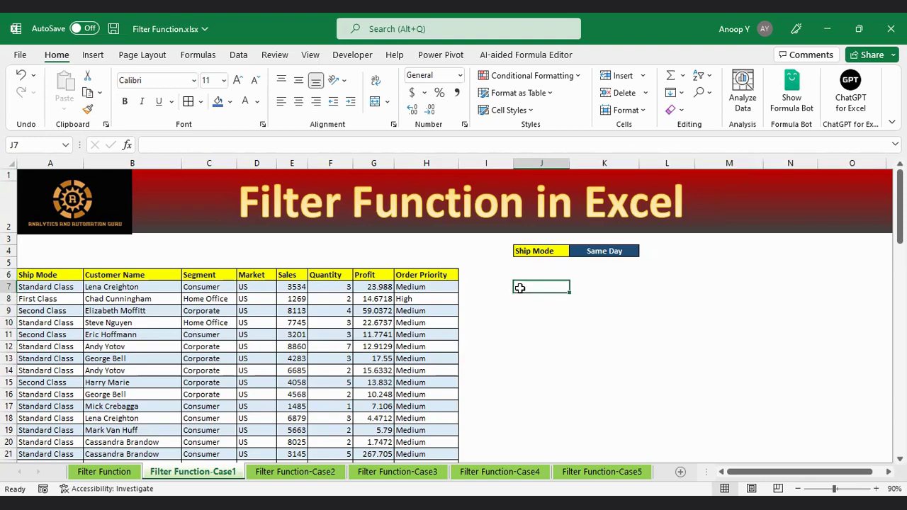
{"action": "type", "text": "="}
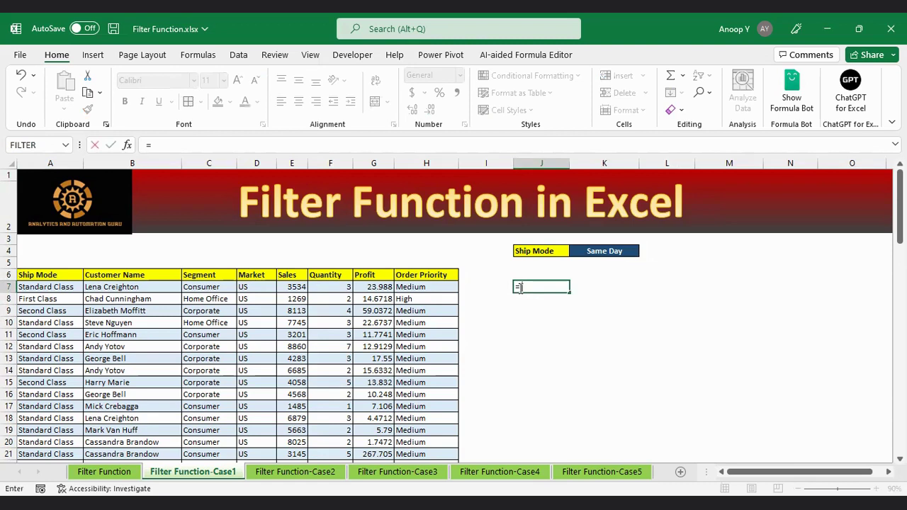
{"action": "type", "text": "FILTER("}
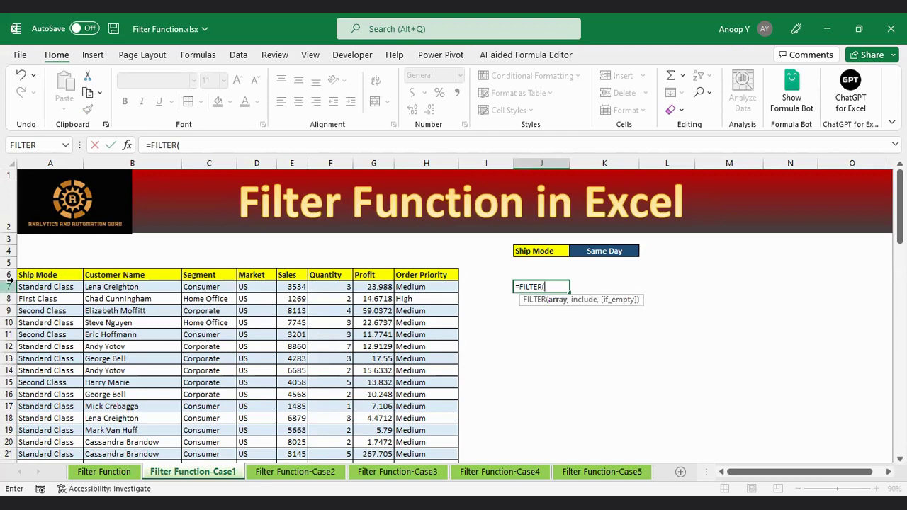
{"action": "left_click", "coordinate": [37, 276]}
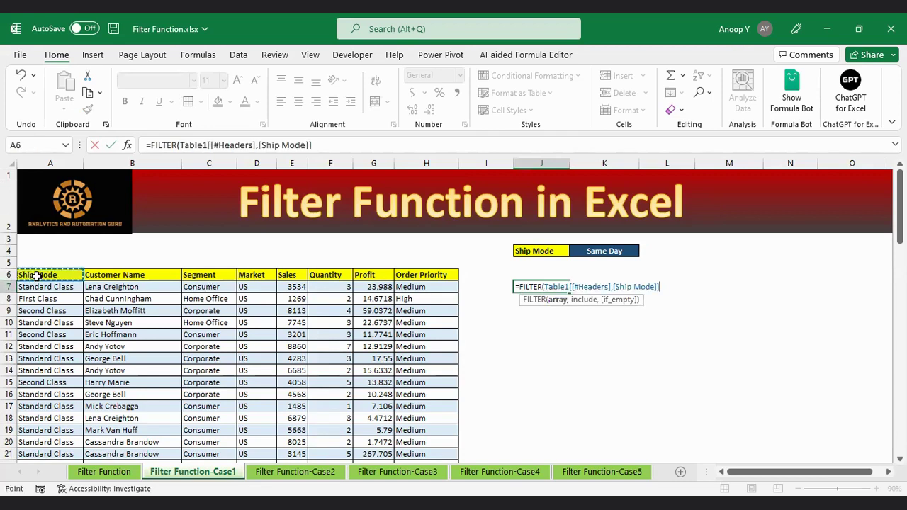
{"action": "key", "text": "ctrl+shift+Right"}
{"action": "key", "text": "ctrl+shift+Down"}
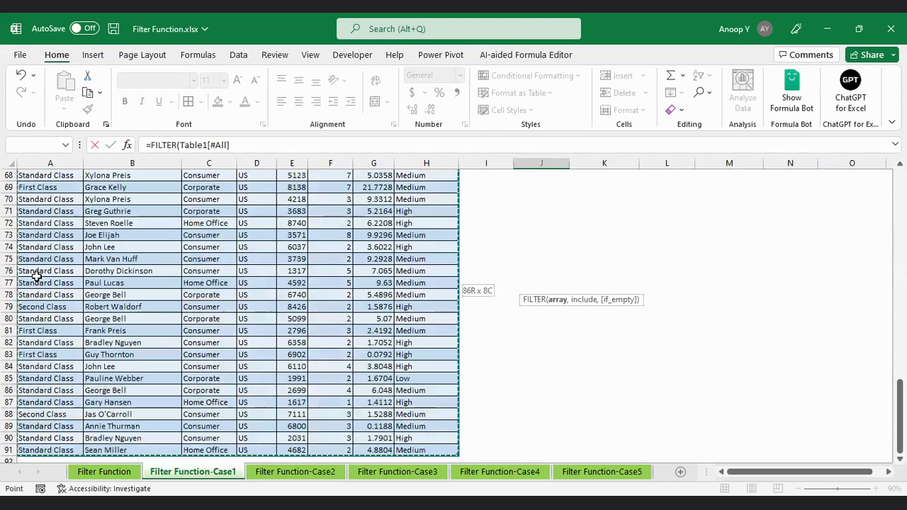
{"action": "type", "text": ","}
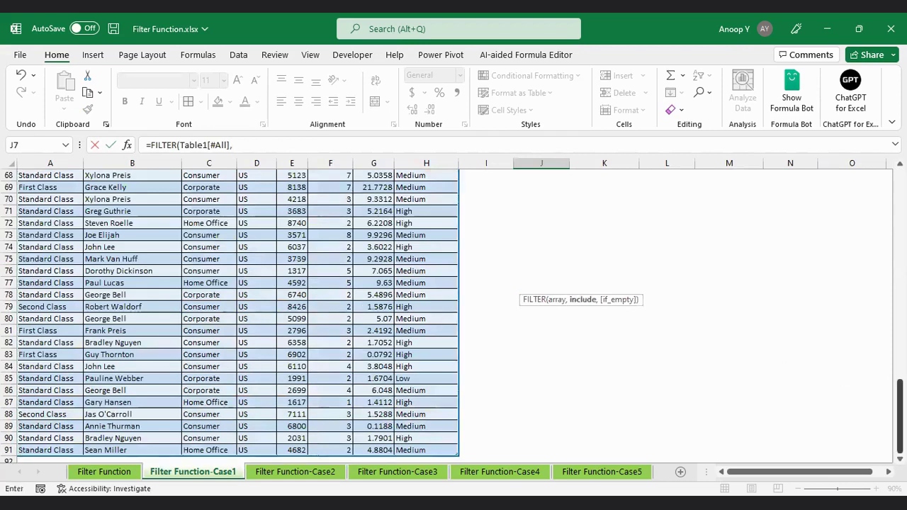
Complete the J7 formula with the include condition Table1[[#All],[Ship Mode]]=K4 and enter it
{"action": "scroll", "coordinate": [650, 263], "scroll_direction": "up", "scroll_amount": 20}
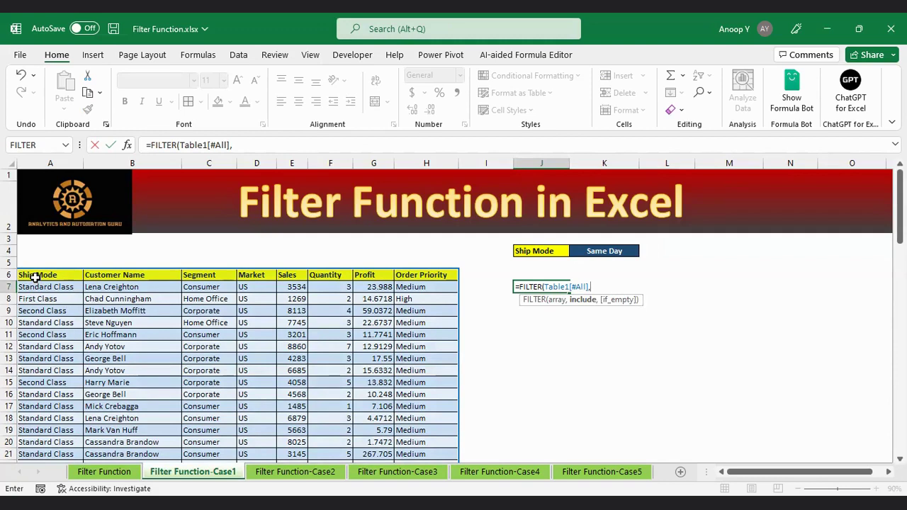
{"action": "left_click", "coordinate": [35, 278]}
{"action": "key", "text": "ctrl+shift+Down"}
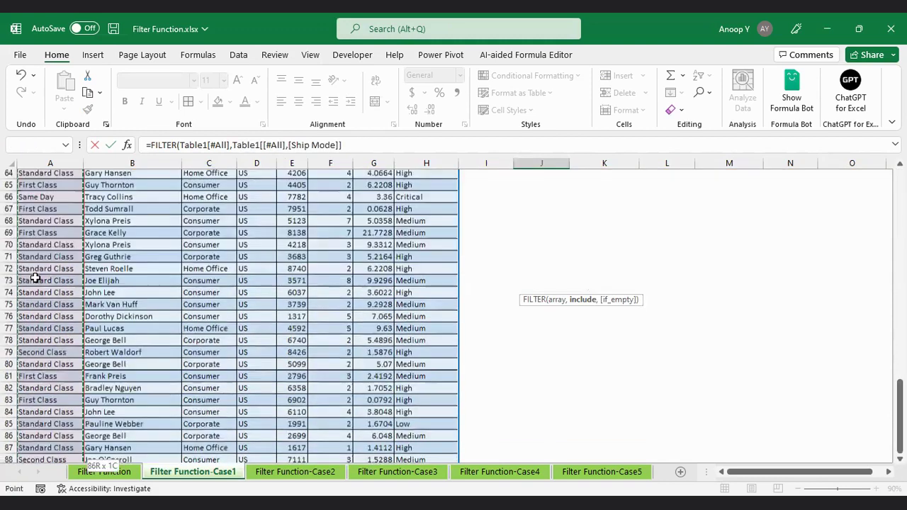
{"action": "type", "text": "="}
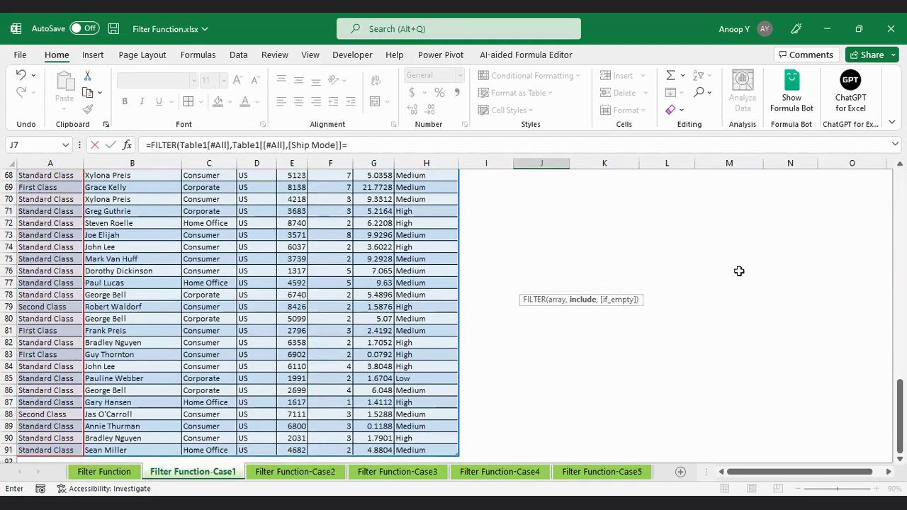
{"action": "left_click_drag", "start_coordinate": [900, 416], "coordinate": [900, 206]}
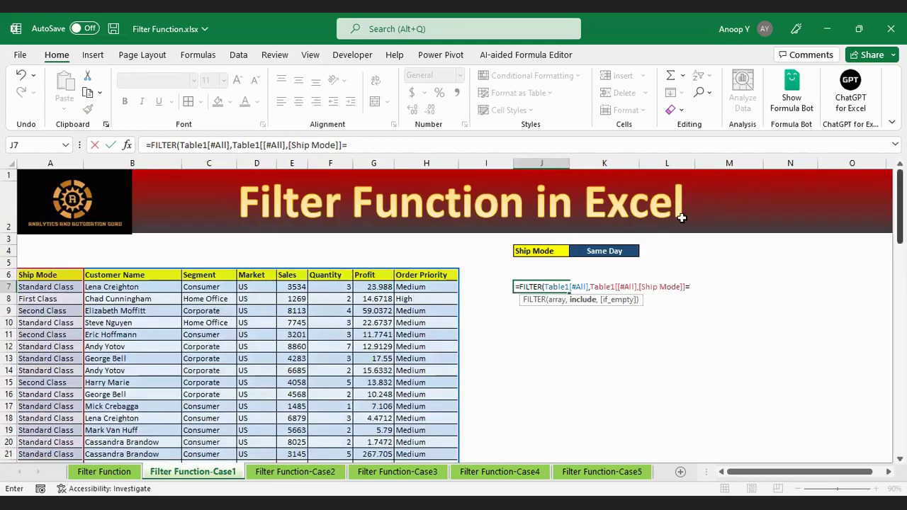
{"action": "left_click", "coordinate": [601, 254]}
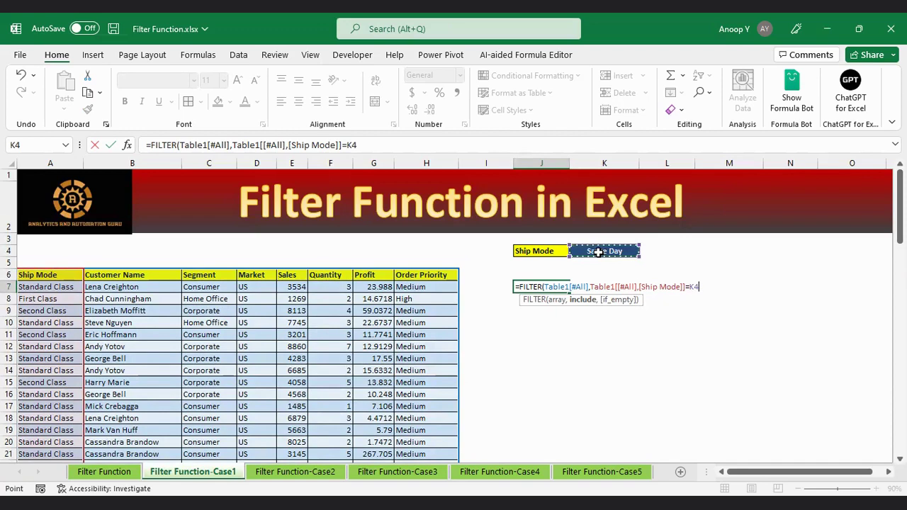
{"action": "type", "text": ")"}
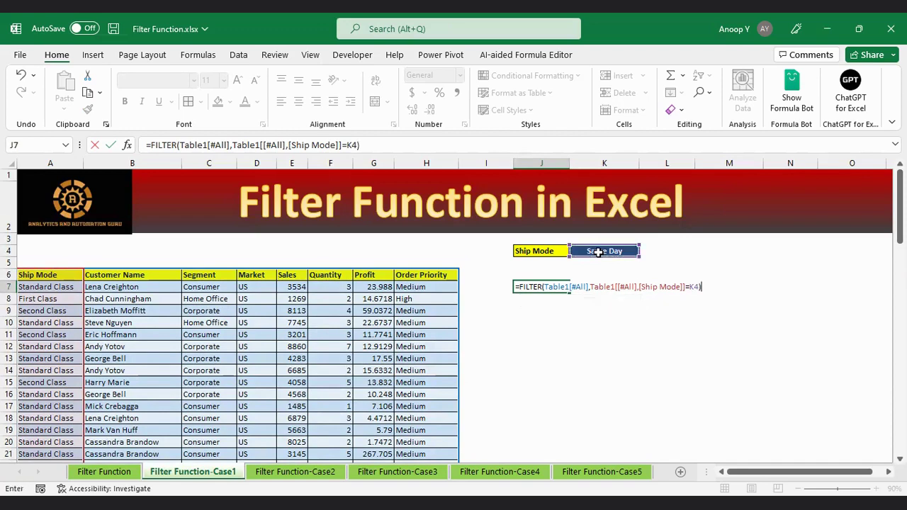
{"action": "key", "text": "Return"}
Compare the Ship Mode values of the filtered rows from J7 down with the criterion in K4
{"action": "left_click_drag", "start_coordinate": [536, 287], "coordinate": [537, 300]}
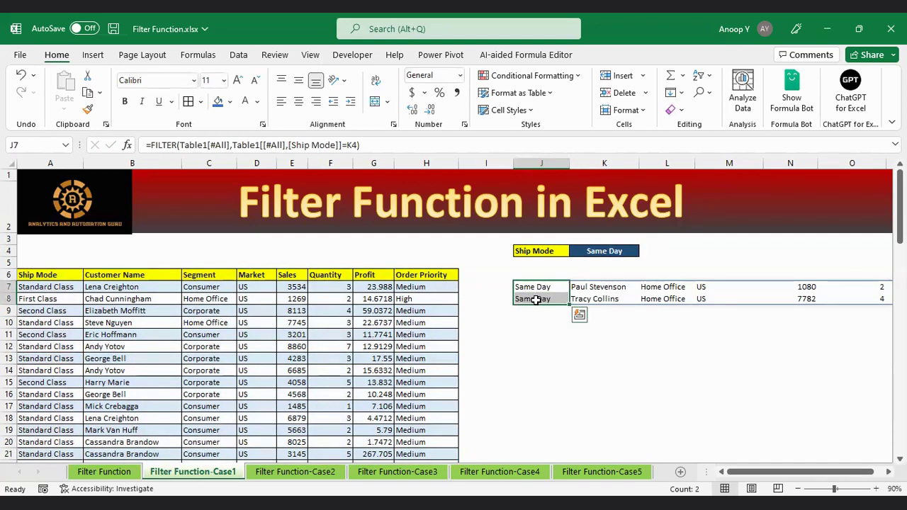
{"action": "left_click", "coordinate": [590, 252]}
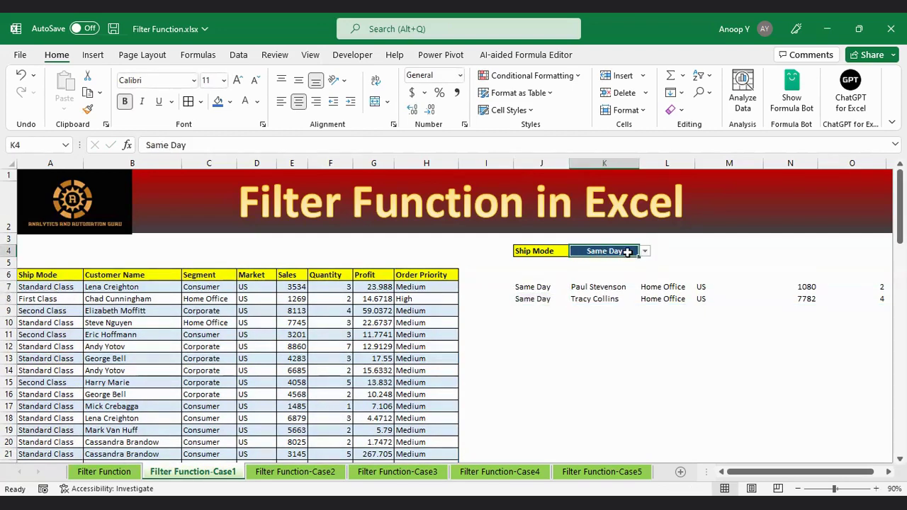
{"action": "left_click_drag", "start_coordinate": [542, 287], "coordinate": [540, 299]}
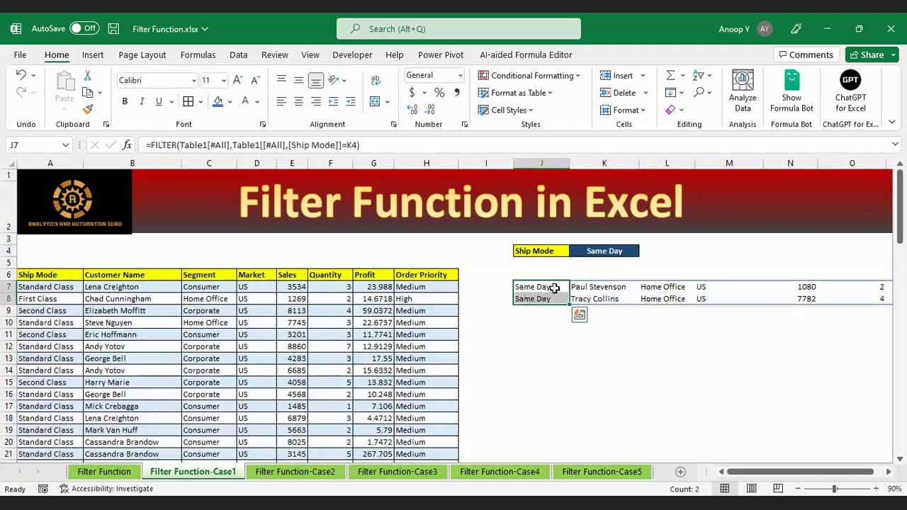
Set the Ship Mode criterion in K4 to First Class and check the filtered Ship Mode values
{"action": "left_click", "coordinate": [613, 258]}
{"action": "left_click", "coordinate": [645, 251]}
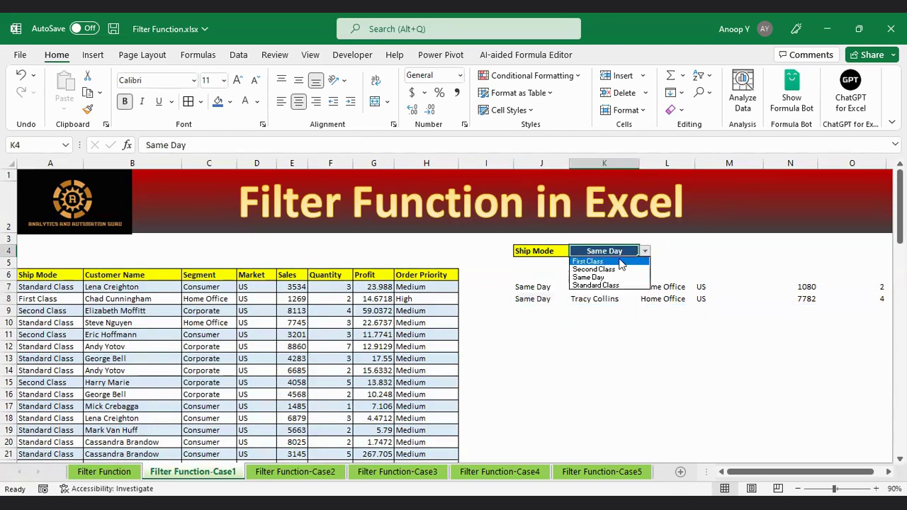
{"action": "left_click", "coordinate": [621, 263]}
{"action": "left_click_drag", "start_coordinate": [539, 287], "coordinate": [543, 412]}
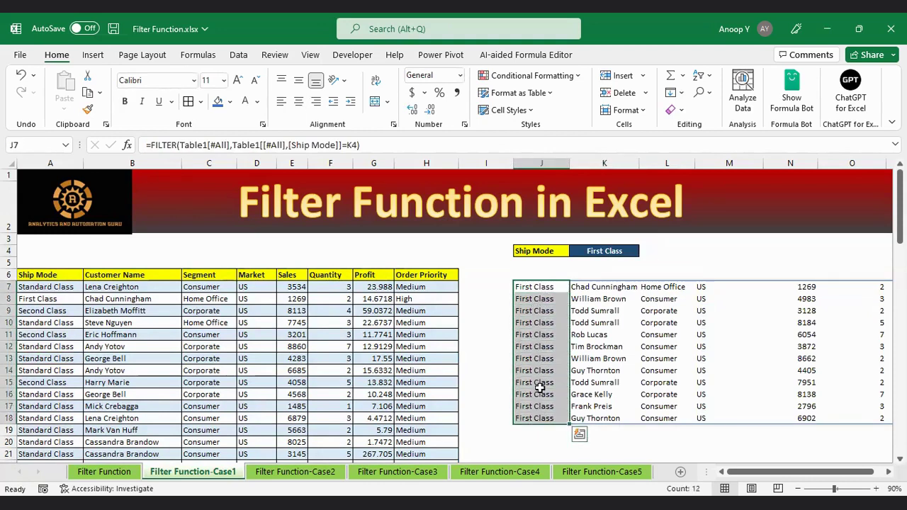
Set the Ship Mode criterion in K4 to Second Class and check the filtered Ship Mode values
{"action": "left_click", "coordinate": [621, 253]}
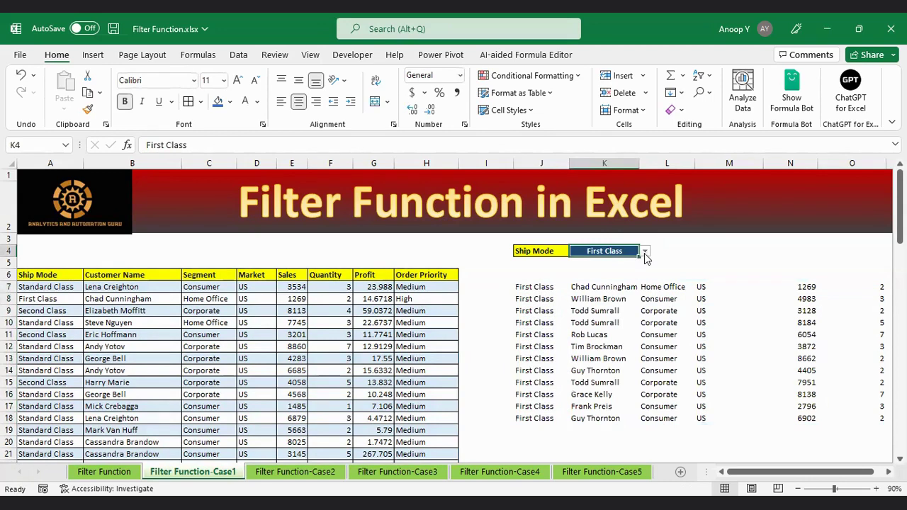
{"action": "left_click", "coordinate": [646, 252]}
{"action": "left_click", "coordinate": [619, 274]}
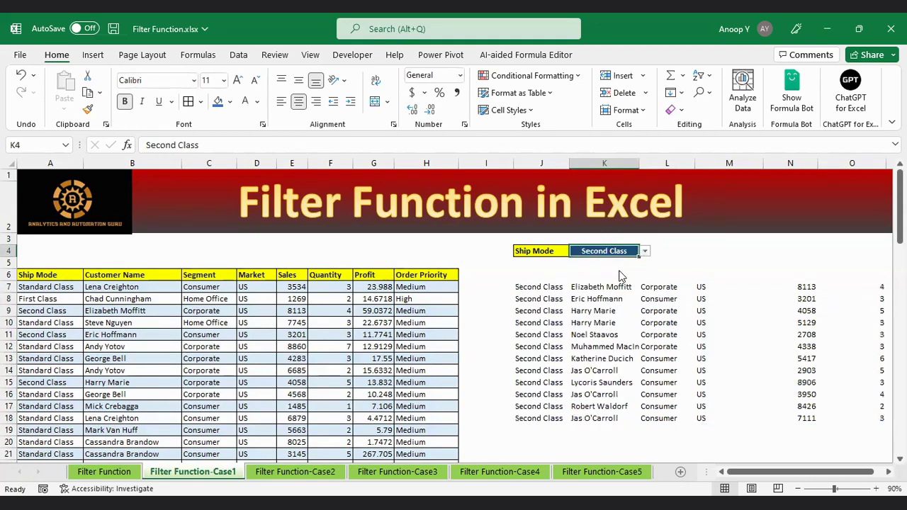
{"action": "left_click_drag", "start_coordinate": [543, 287], "coordinate": [545, 418]}
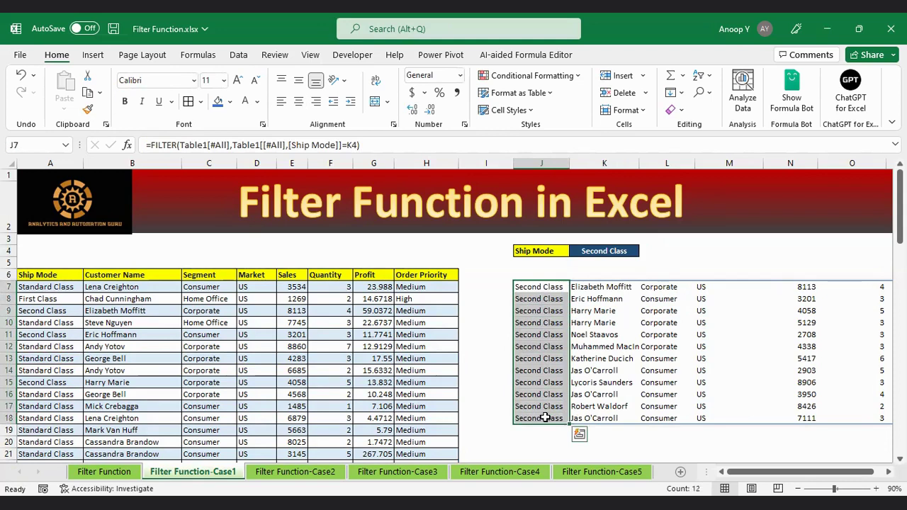
Inspect the source table's name in its design properties, then select cell J6 above the filtered results
{"action": "left_click", "coordinate": [537, 276]}
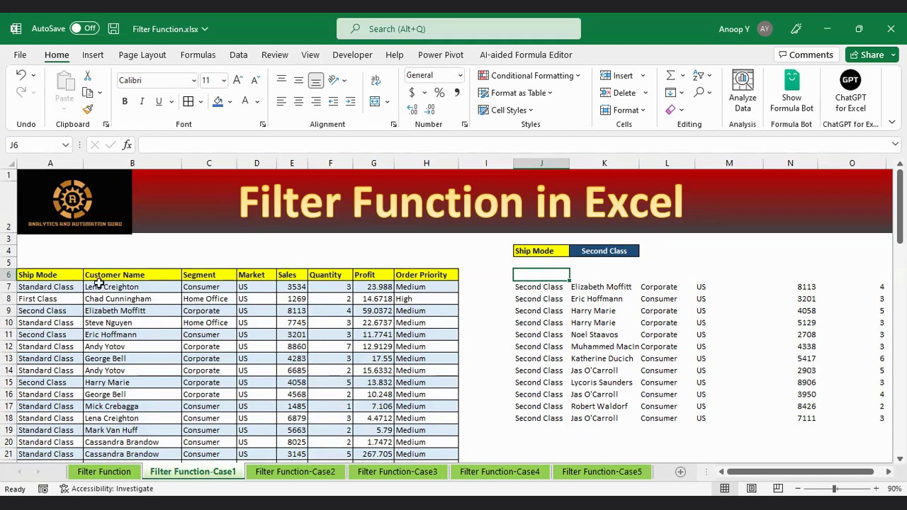
{"action": "left_click", "coordinate": [67, 276]}
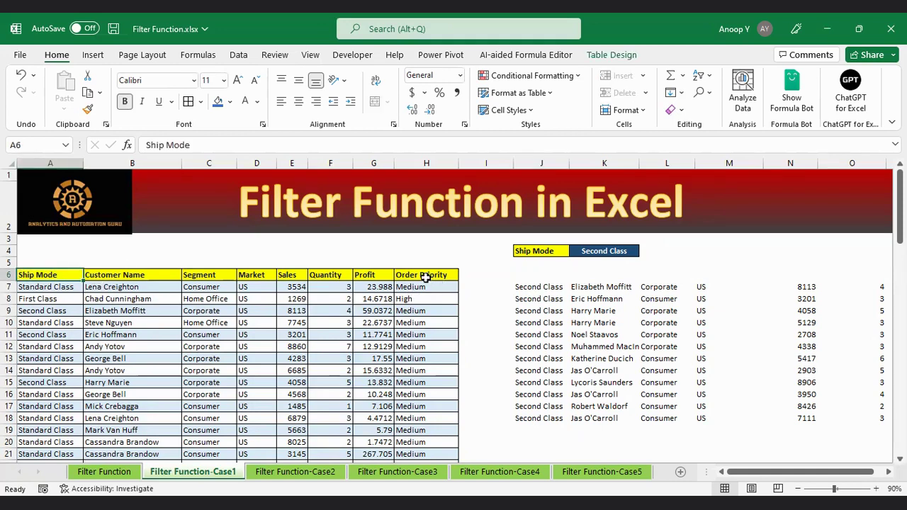
{"action": "left_click", "coordinate": [92, 56]}
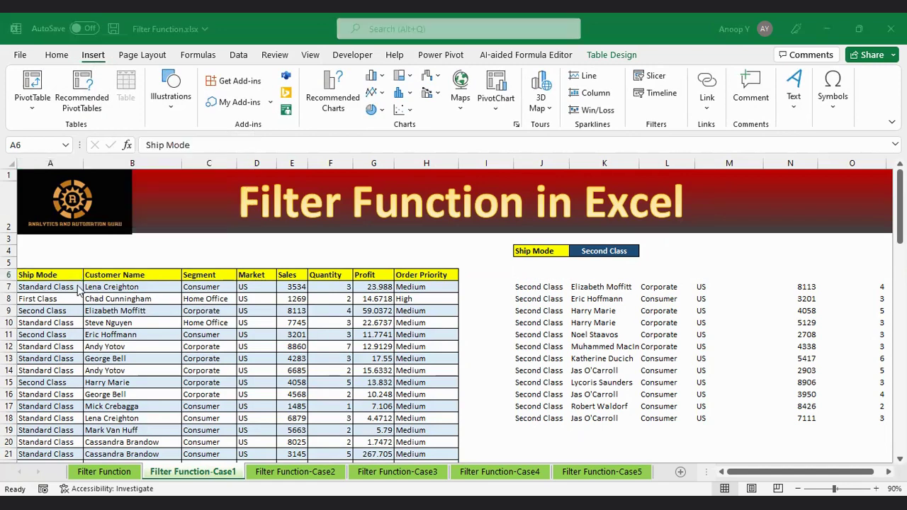
{"action": "left_click", "coordinate": [58, 57]}
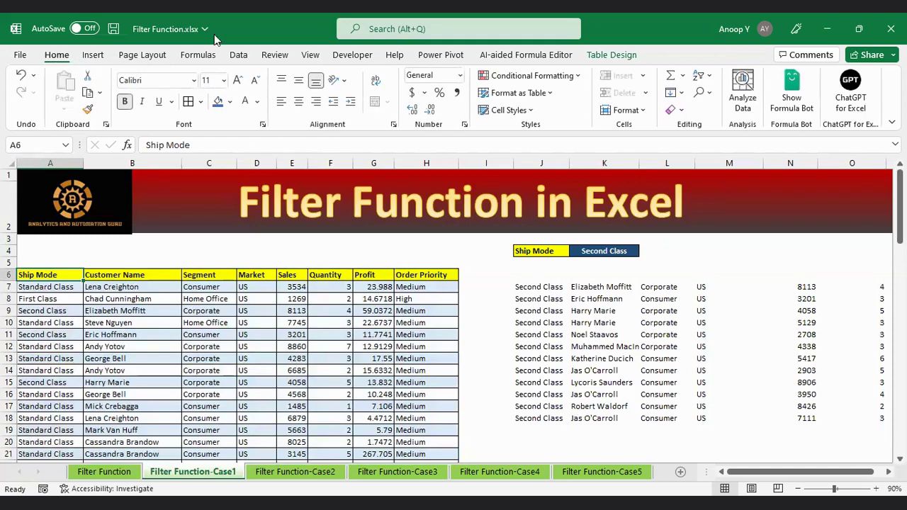
{"action": "left_click", "coordinate": [622, 55]}
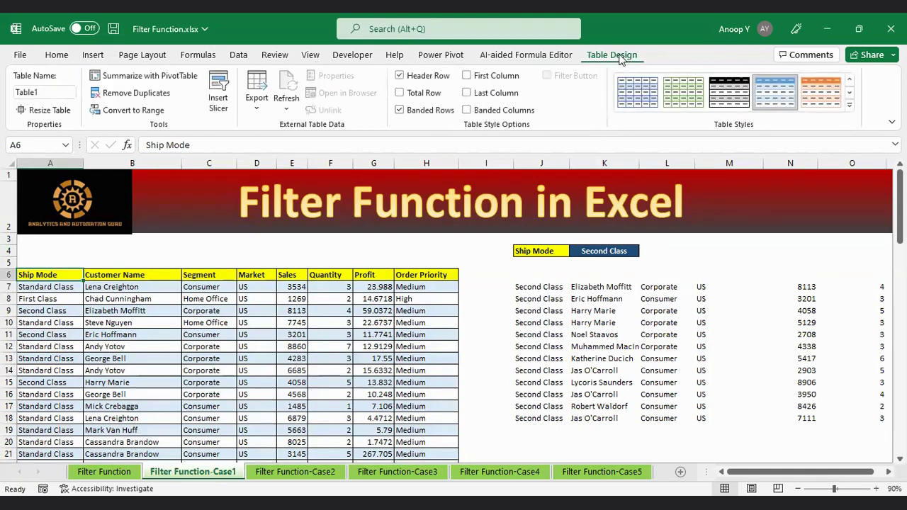
{"action": "left_click", "coordinate": [47, 92]}
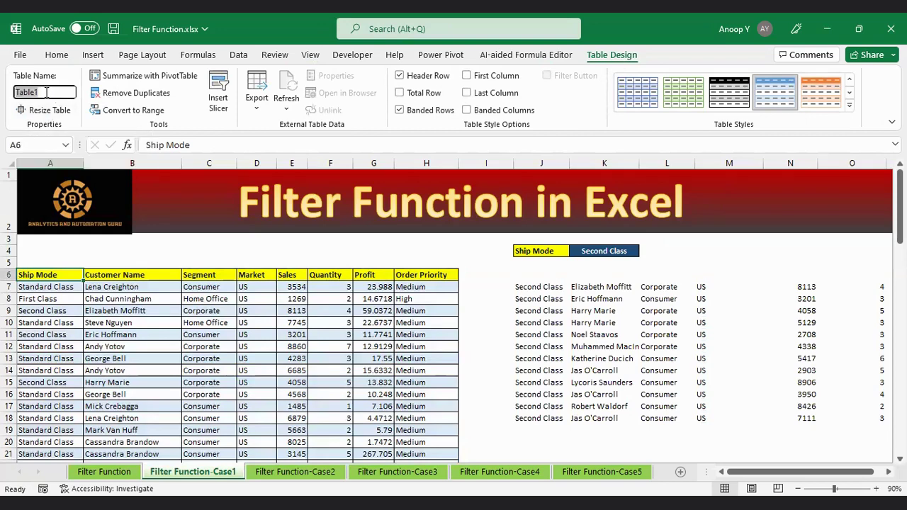
{"action": "left_click", "coordinate": [252, 276]}
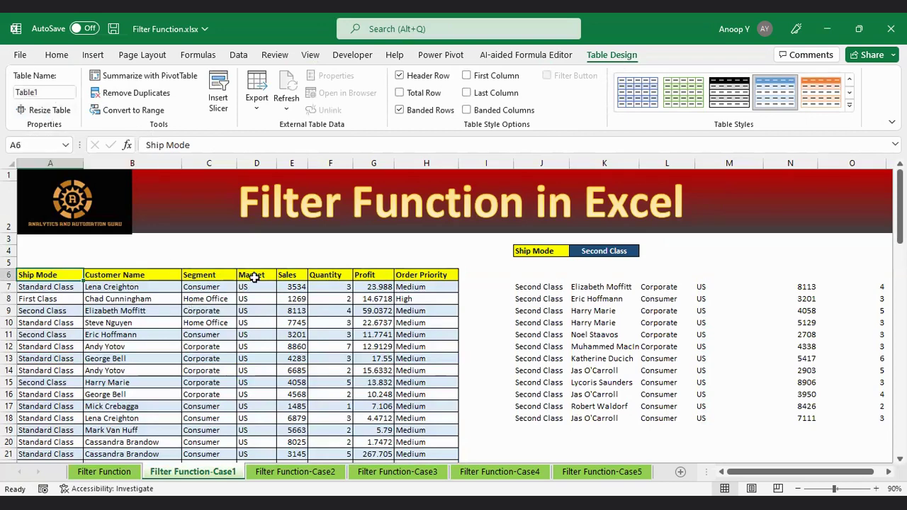
{"action": "left_click", "coordinate": [533, 274]}
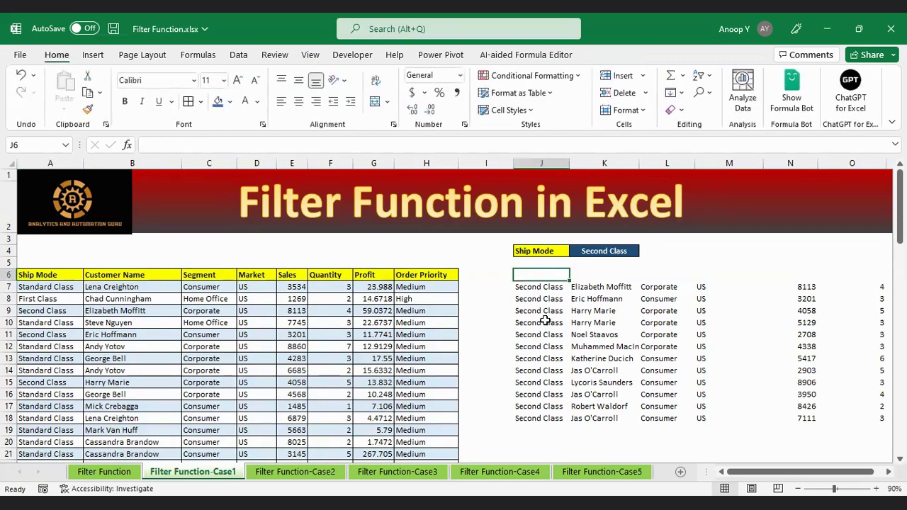
Enter the formula =Table1[#Headers] in J6 to spill the source table's column headers above the filtered results
{"action": "type", "text": "="}
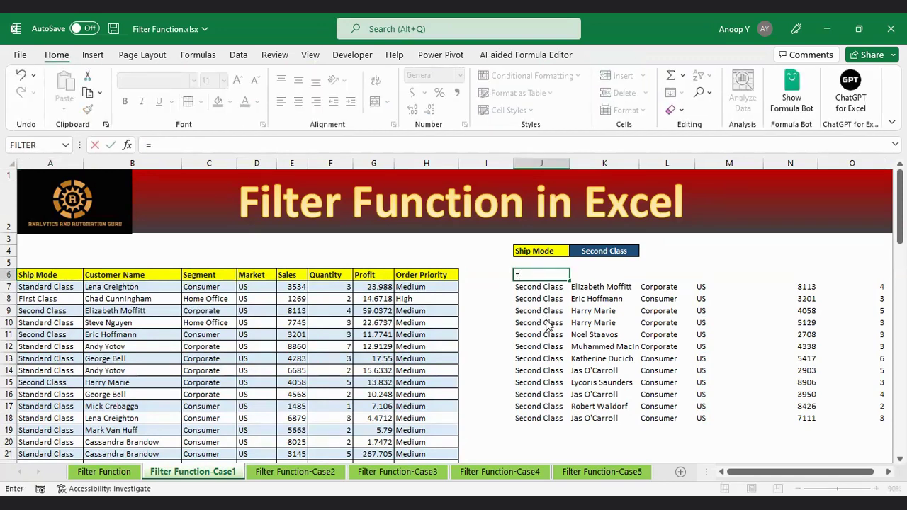
{"action": "type", "text": "tab"}
{"action": "key", "text": "Tab"}
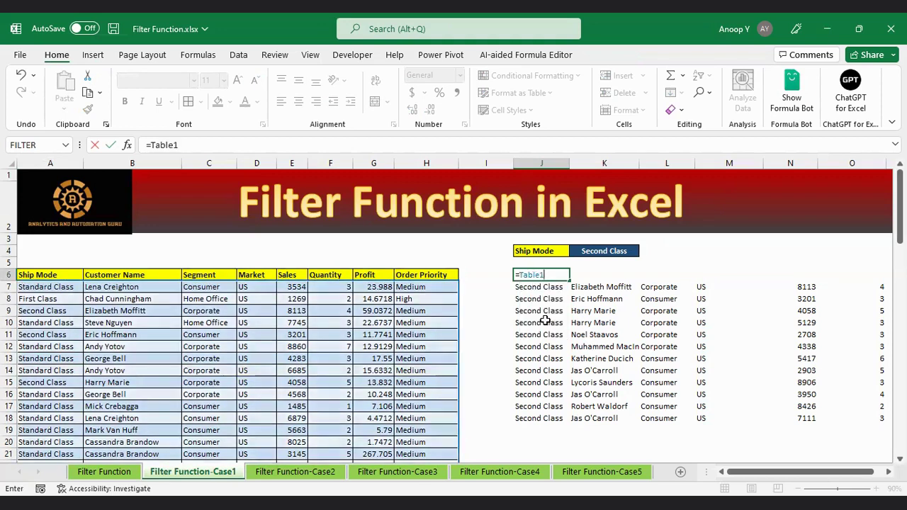
{"action": "type", "text": "["}
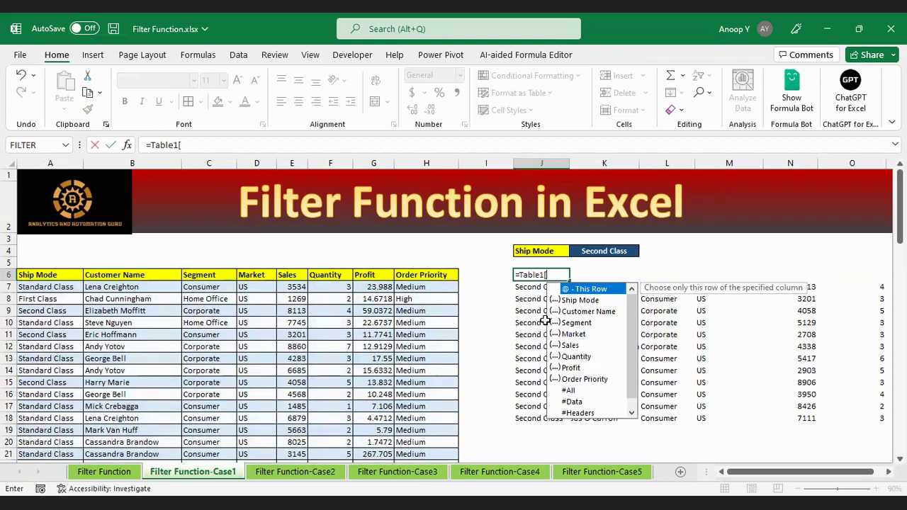
{"action": "type", "text": "#"}
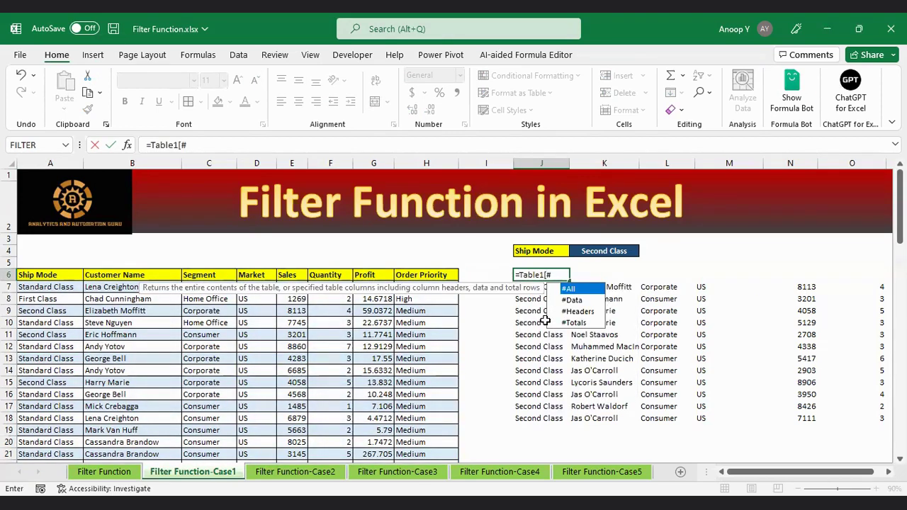
{"action": "key", "text": "Down"}
{"action": "key", "text": "Down"}
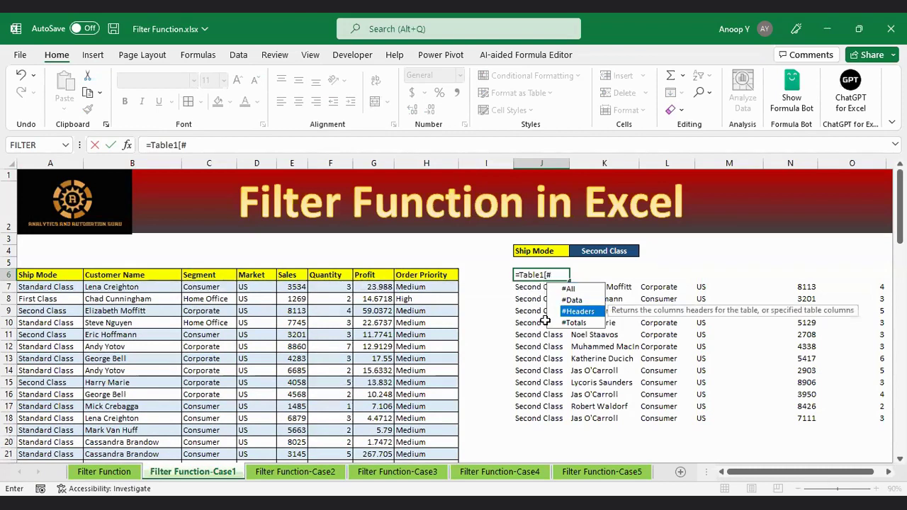
{"action": "key", "text": "Tab"}
{"action": "type", "text": "]"}
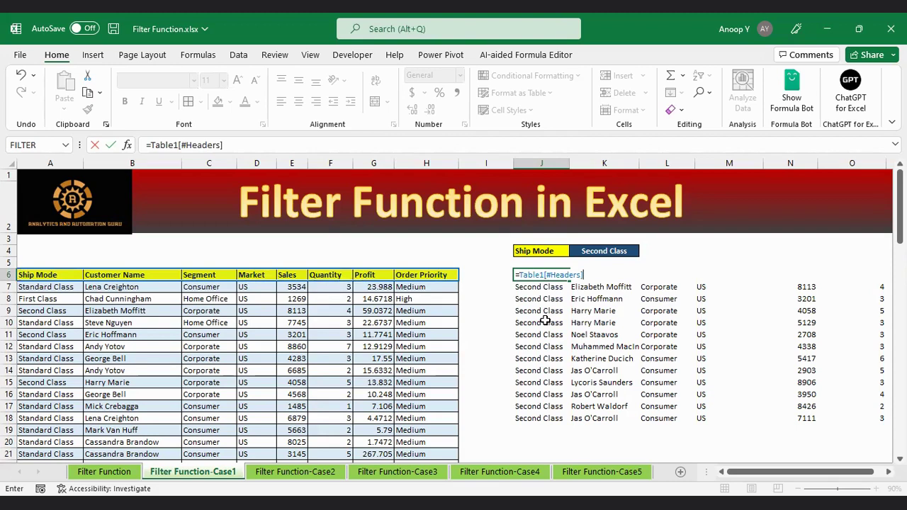
{"action": "key", "text": "Return"}
Examine the spilled header row from J6 across and compare its formula with the FILTER formula in J7
{"action": "left_click_drag", "start_coordinate": [542, 277], "coordinate": [702, 275]}
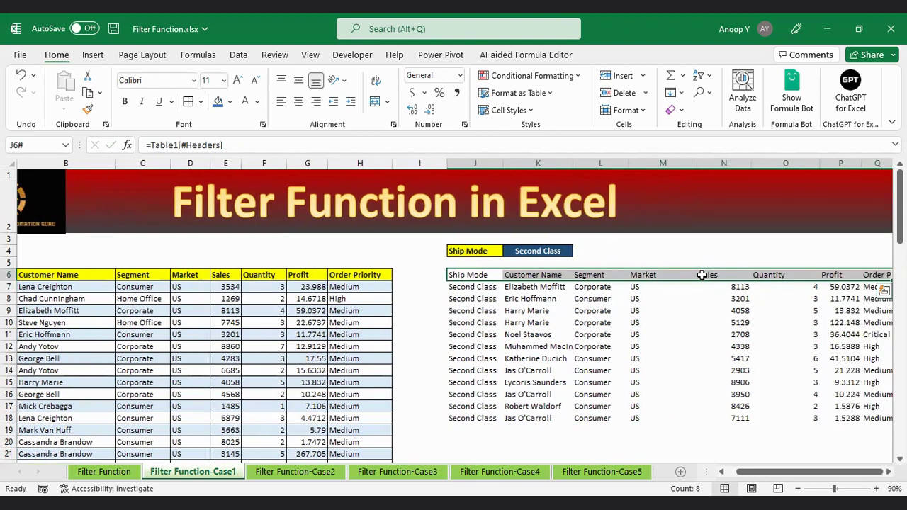
{"action": "left_click", "coordinate": [485, 287]}
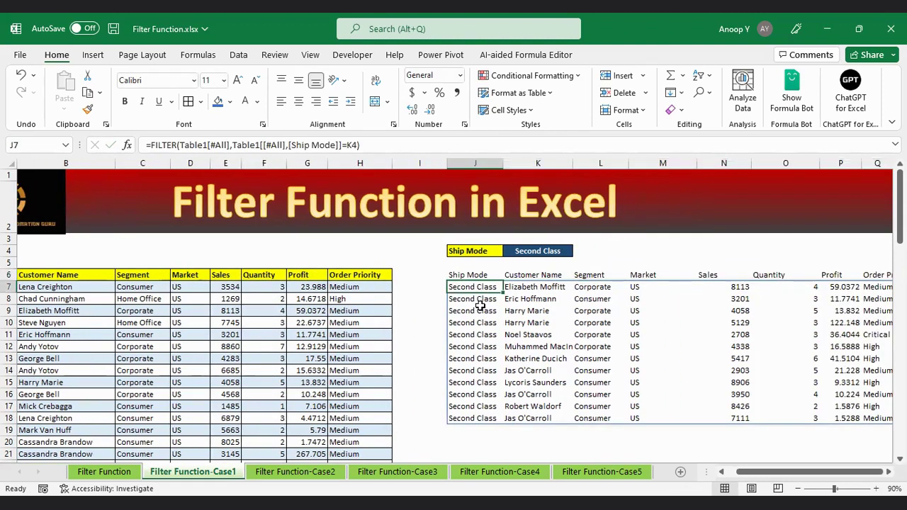
{"action": "left_click", "coordinate": [483, 274]}
{"action": "left_click_drag", "start_coordinate": [483, 274], "coordinate": [567, 276]}
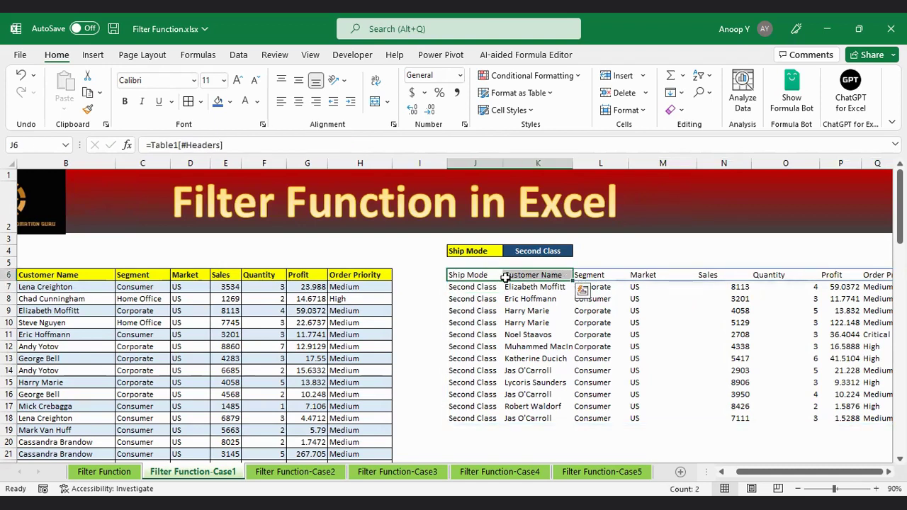
{"action": "left_click", "coordinate": [474, 275]}
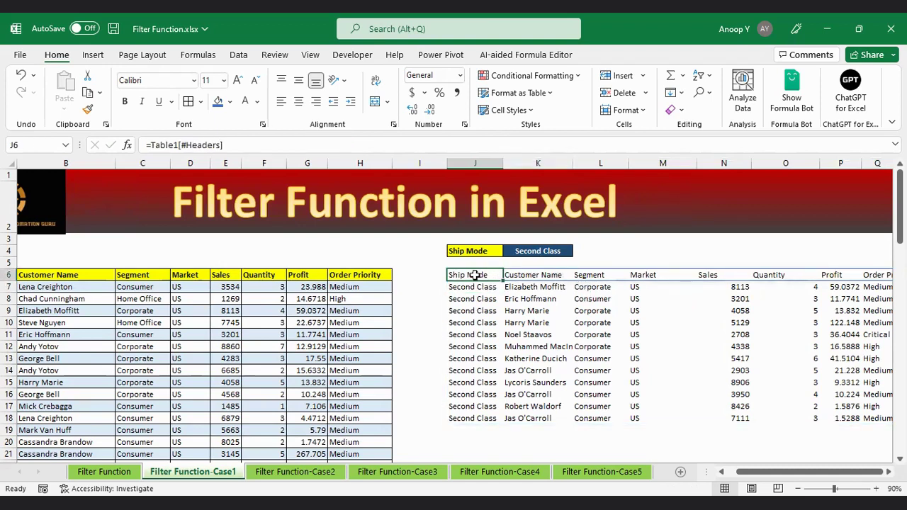
{"action": "left_click", "coordinate": [552, 275]}
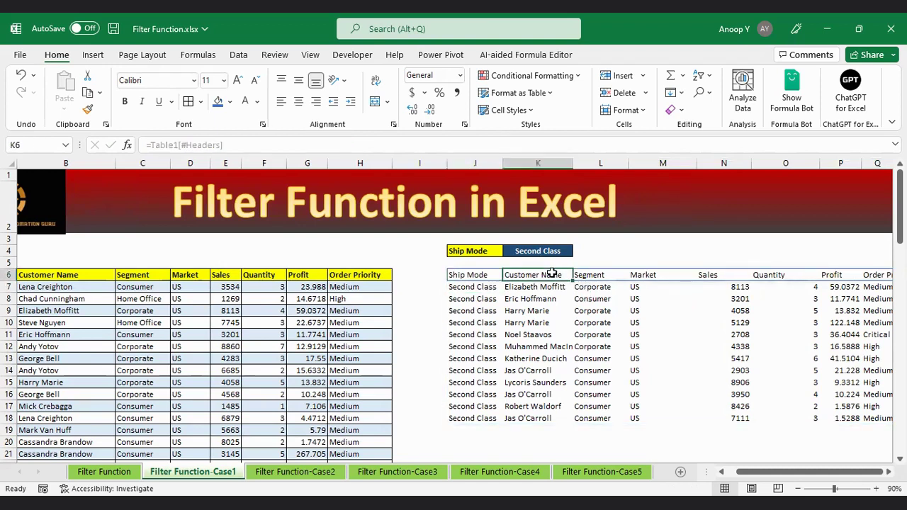
{"action": "left_click", "coordinate": [476, 288]}
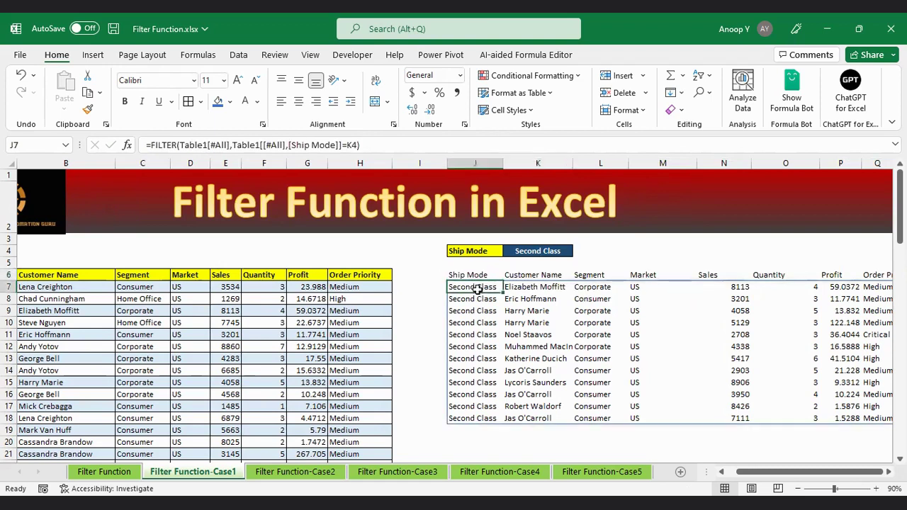
Set the Ship Mode criterion in K4 to Standard Class and check the filtered Ship Mode values
{"action": "left_click", "coordinate": [550, 251]}
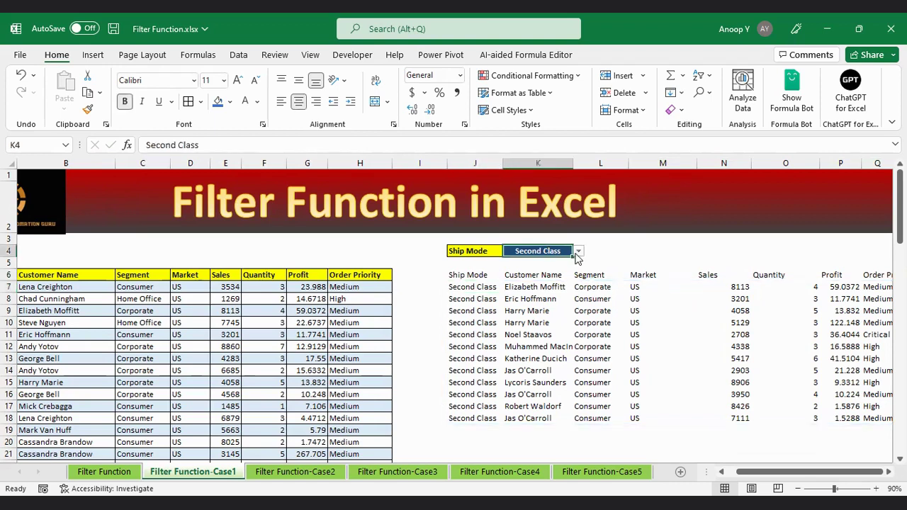
{"action": "left_click", "coordinate": [579, 252]}
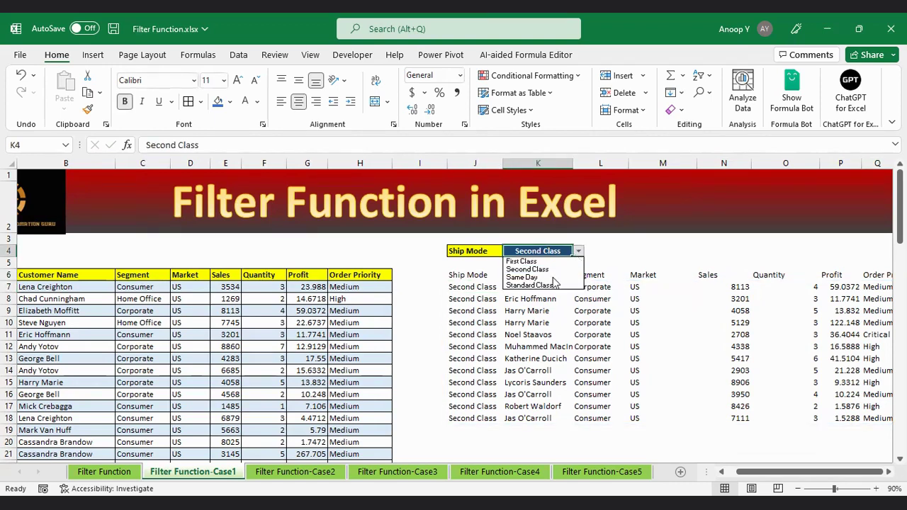
{"action": "left_click", "coordinate": [542, 284]}
{"action": "left_click_drag", "start_coordinate": [473, 287], "coordinate": [474, 359]}
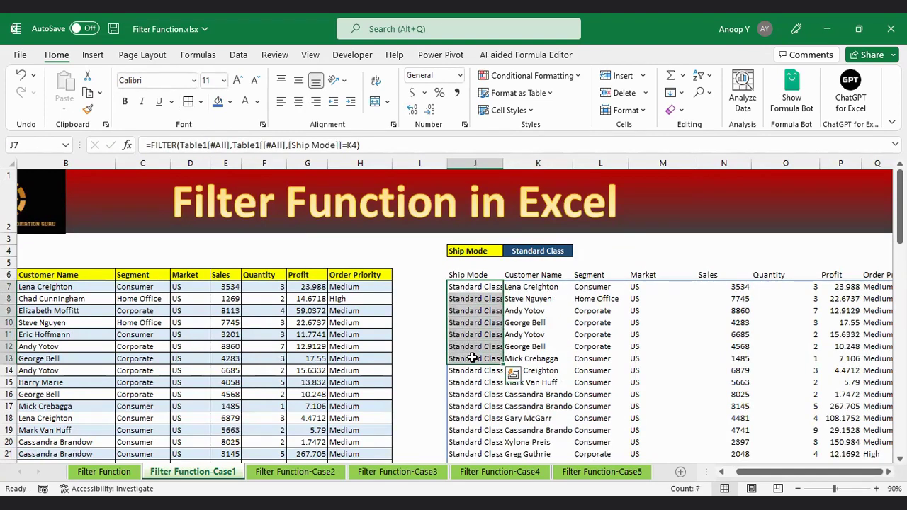
{"action": "left_click", "coordinate": [473, 358]}
Set the Ship Mode criterion in K4 to First Class and check the filtered rows from J7 down
{"action": "left_click", "coordinate": [551, 251]}
{"action": "left_click", "coordinate": [578, 252]}
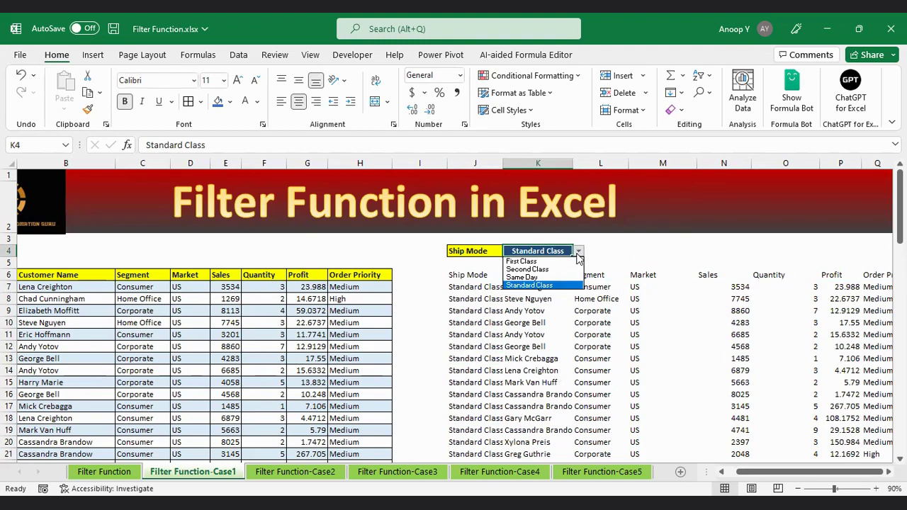
{"action": "key", "text": "Escape"}
{"action": "left_click_drag", "start_coordinate": [473, 287], "coordinate": [471, 364]}
{"action": "left_click", "coordinate": [472, 324]}
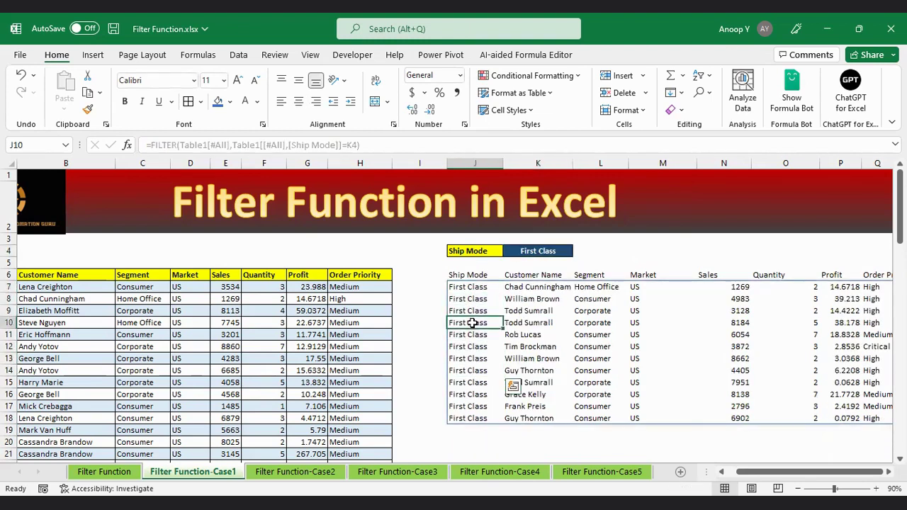
{"action": "left_click", "coordinate": [465, 287]}
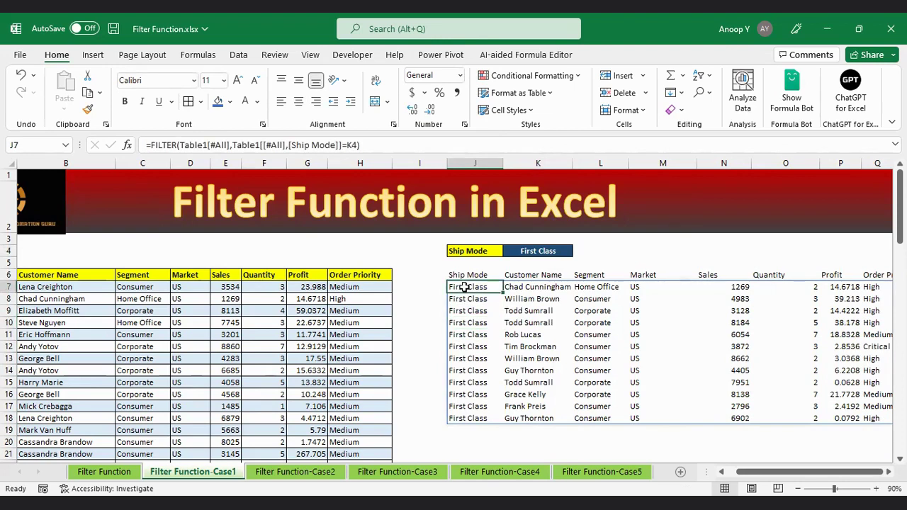
Return to cell A7 in the source table, then open the Filter Function-Case2 sheet
{"action": "key", "text": "Left"}
{"action": "key", "text": "Left"}
{"action": "key", "text": "Left"}
{"action": "key", "text": "Left"}
{"action": "key", "text": "Left"}
{"action": "key", "text": "Left"}
{"action": "key", "text": "Left"}
{"action": "key", "text": "Left"}
{"action": "key", "text": "Left"}
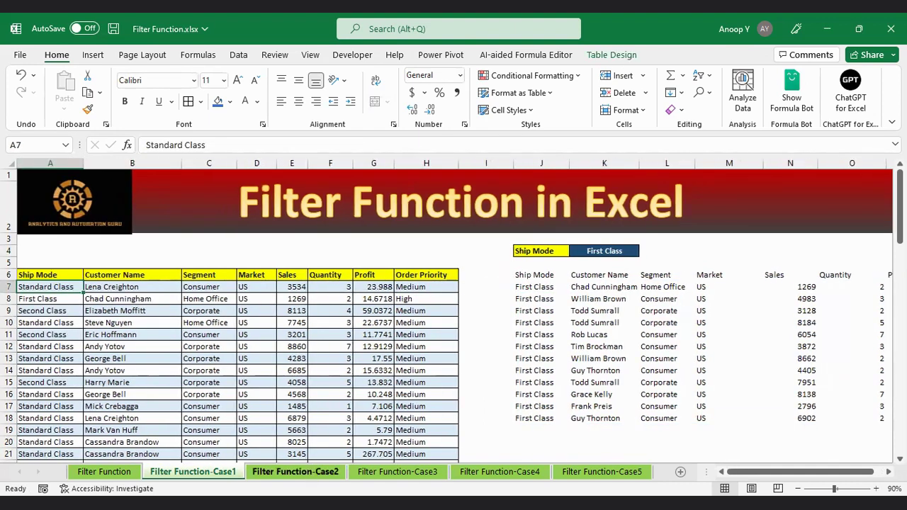
{"action": "left_click", "coordinate": [296, 472]}
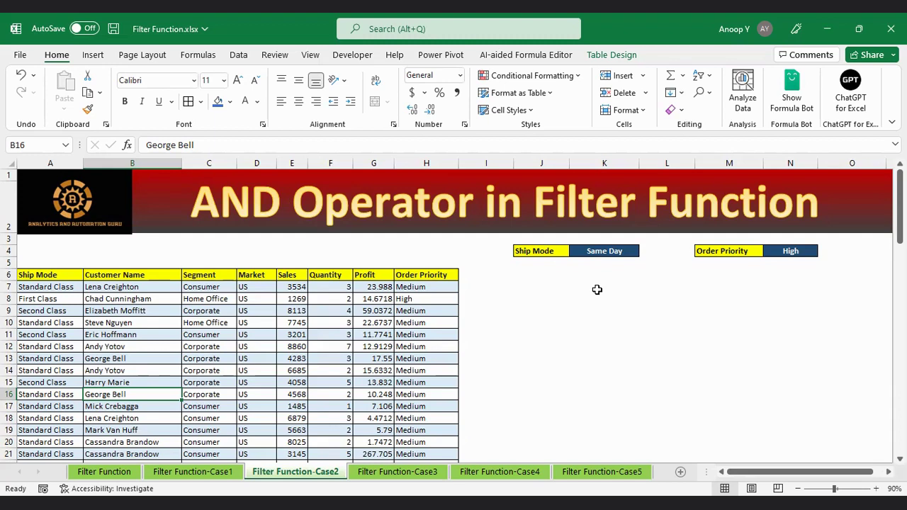
Examine the source table on the Case2 sheet and the Ship Mode and Order Priority criteria in K4 and N4
{"action": "left_click", "coordinate": [50, 275]}
{"action": "left_click_drag", "start_coordinate": [51, 275], "coordinate": [416, 347]}
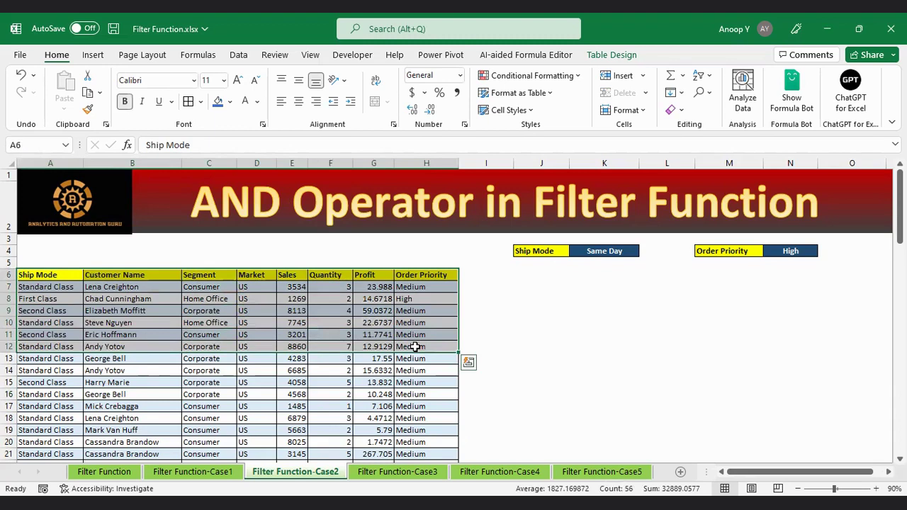
{"action": "left_click", "coordinate": [415, 346]}
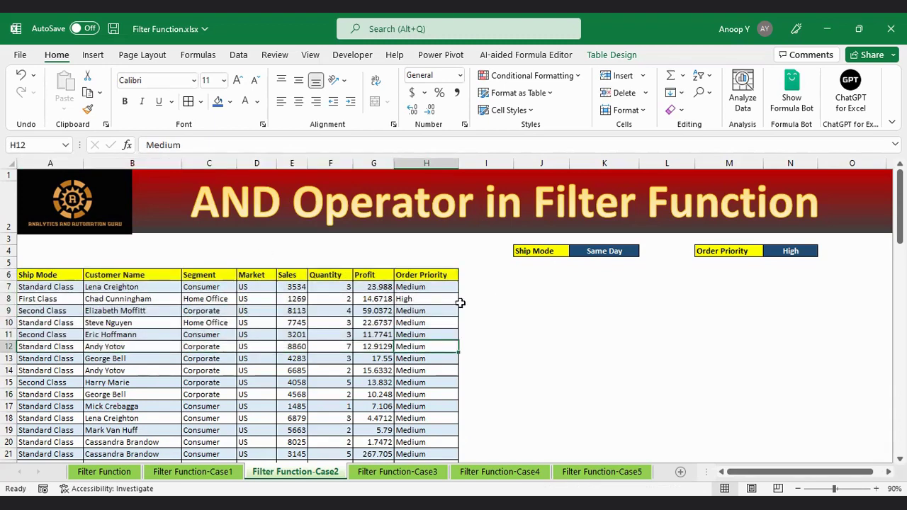
{"action": "left_click", "coordinate": [608, 253]}
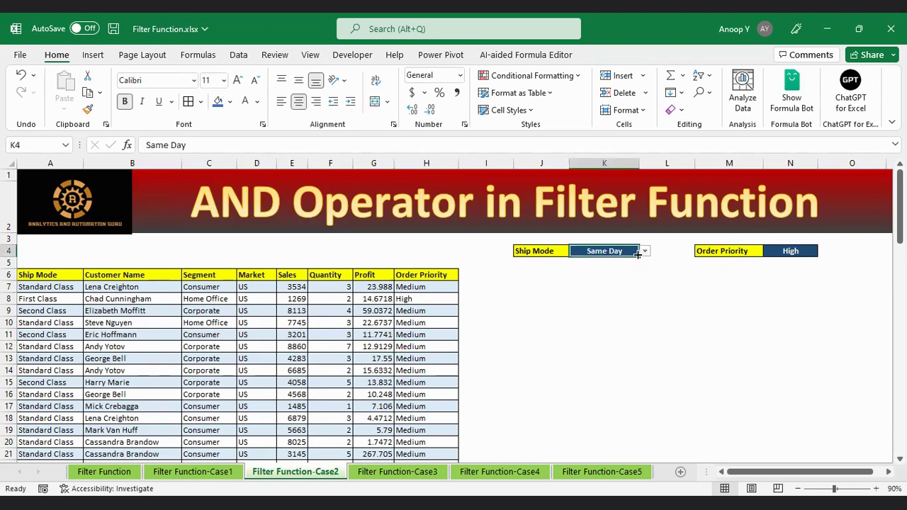
{"action": "left_click", "coordinate": [792, 252]}
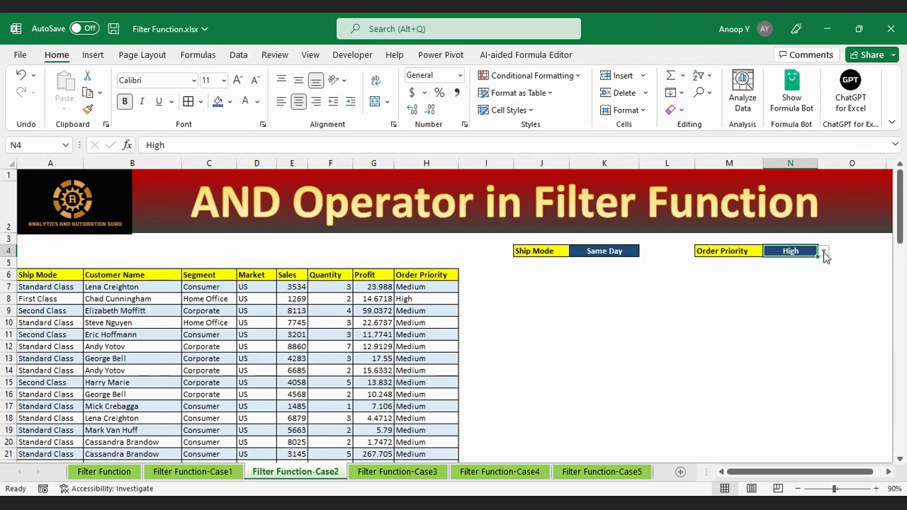
{"action": "left_click", "coordinate": [607, 252]}
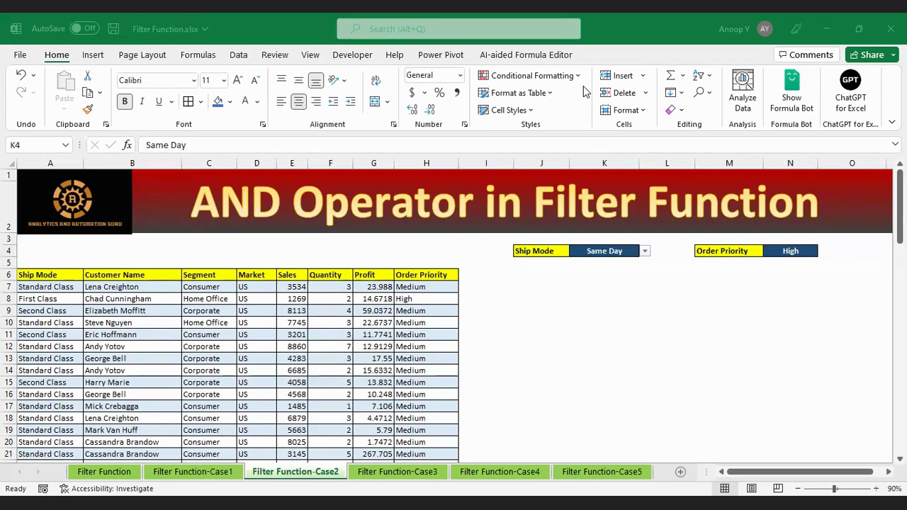
{"action": "left_click", "coordinate": [625, 253]}
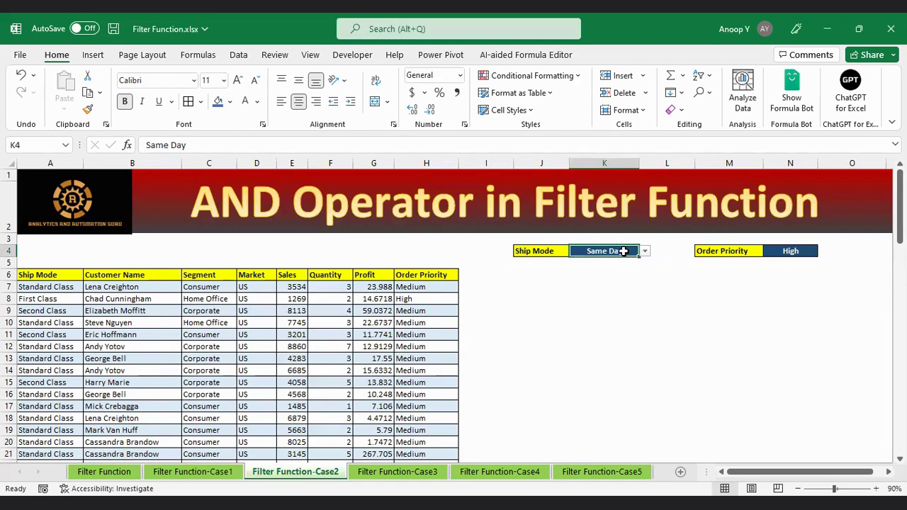
{"action": "left_click", "coordinate": [619, 253]}
{"action": "left_click", "coordinate": [796, 252]}
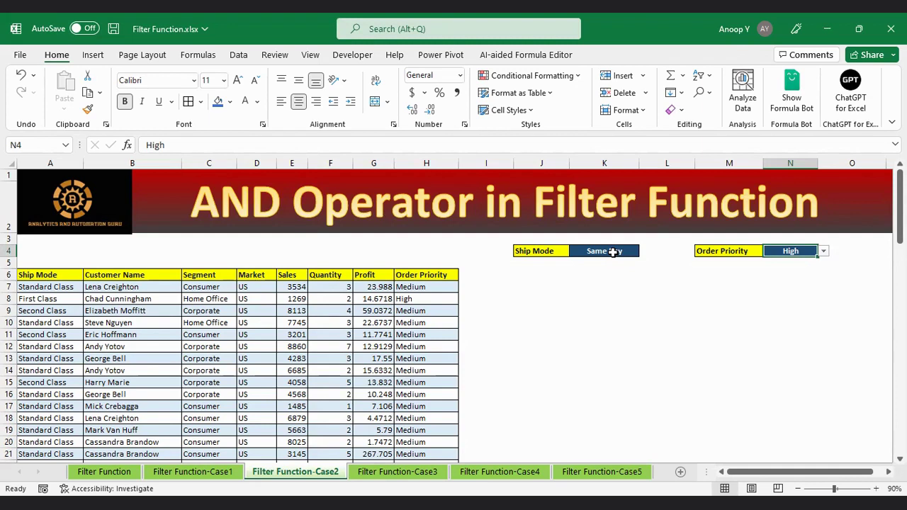
Start a FILTER formula in J7 with all of Table3, including its headers, as the array argument
{"action": "left_click", "coordinate": [525, 283]}
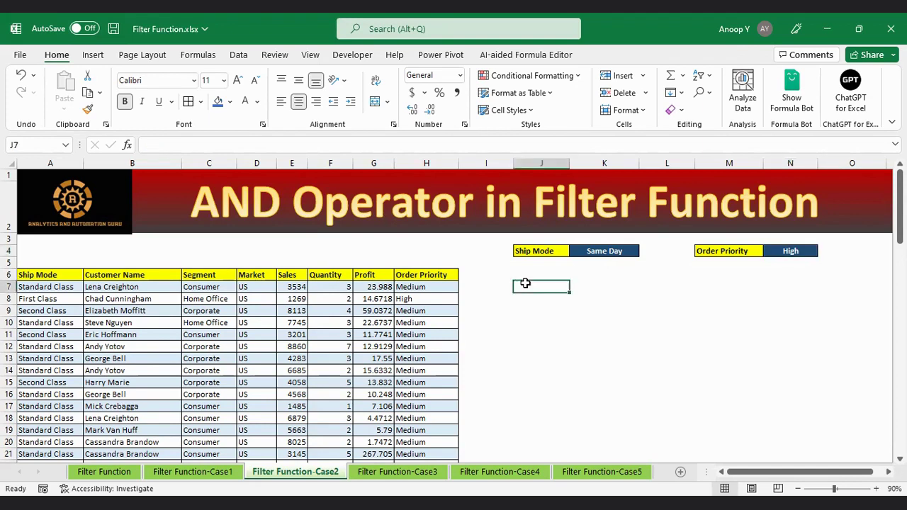
{"action": "type", "text": "="}
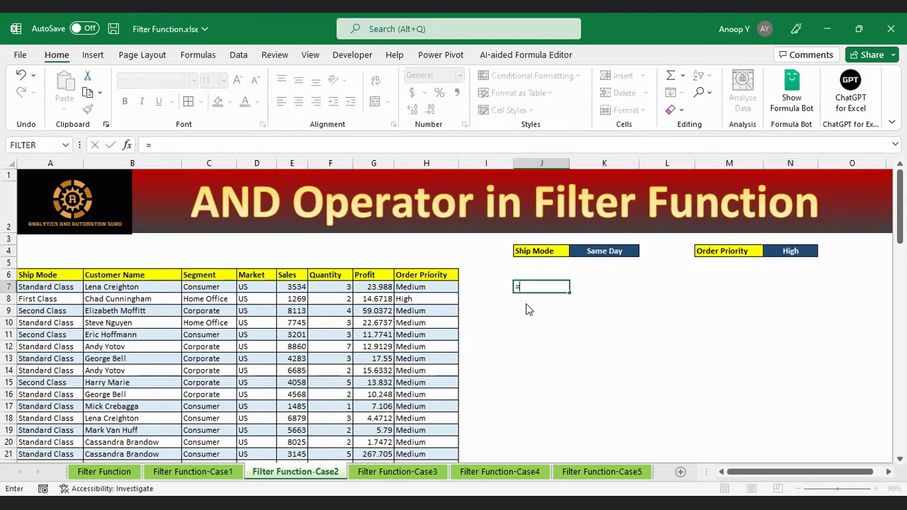
{"action": "type", "text": "fil"}
{"action": "key", "text": "Tab"}
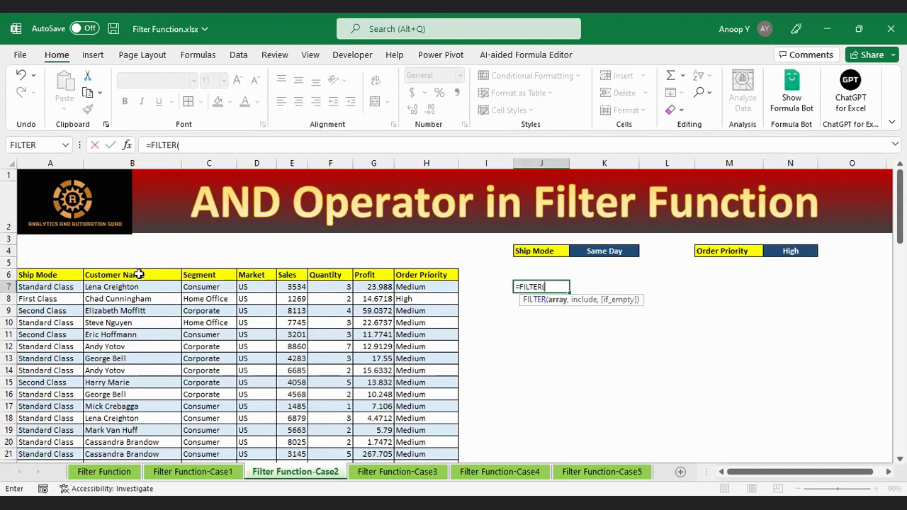
{"action": "left_click", "coordinate": [47, 275]}
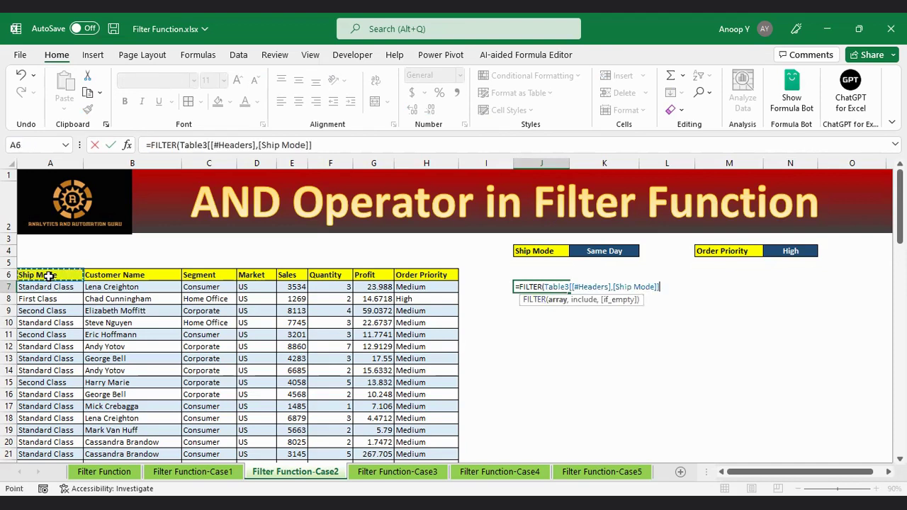
{"action": "key", "text": "ctrl+shift+Right"}
{"action": "key", "text": "ctrl+shift+Down"}
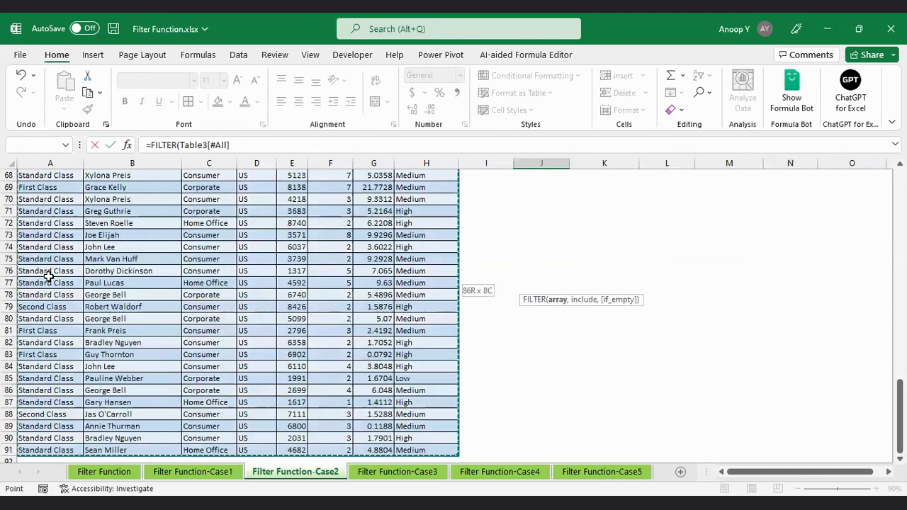
{"action": "type", "text": ","}
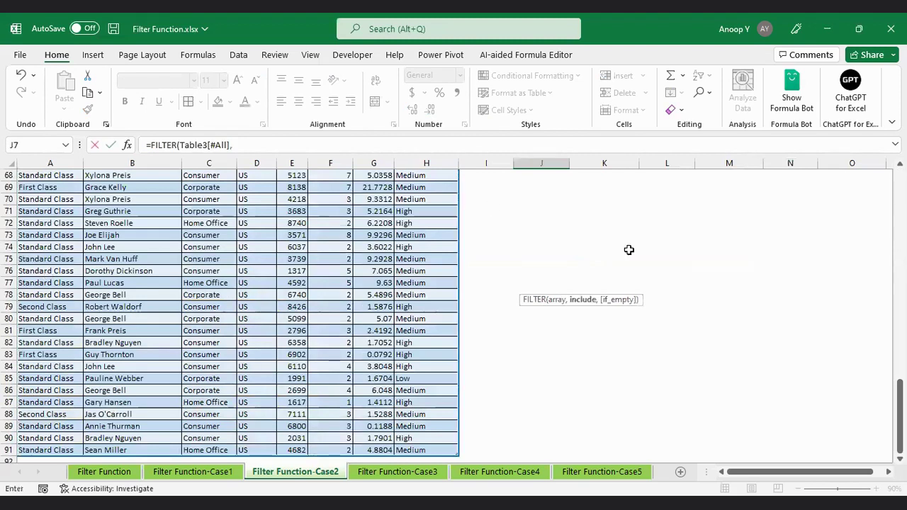
Add the first include condition in parentheses, matching Table3's whole Ship Mode column, header included, to the criterion in K4
{"action": "left_click_drag", "start_coordinate": [900, 417], "coordinate": [900, 207]}
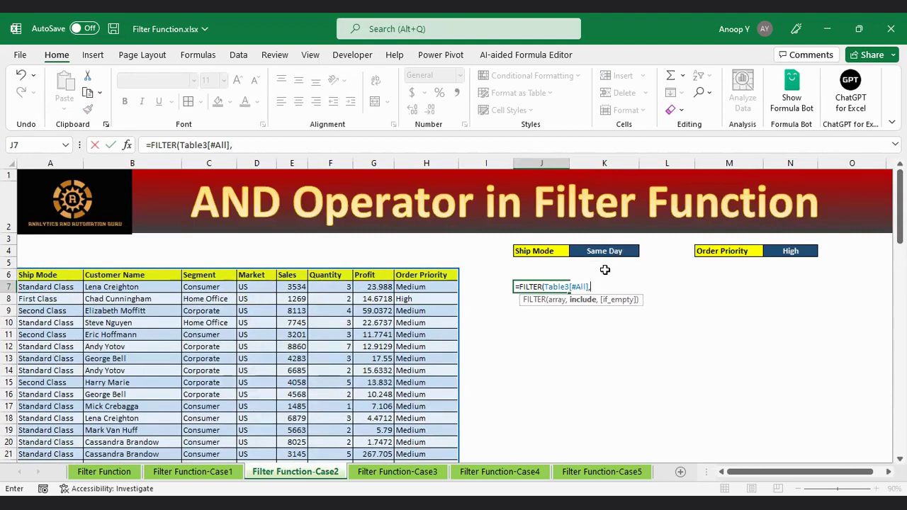
{"action": "type", "text": "("}
{"action": "left_click", "coordinate": [75, 275]}
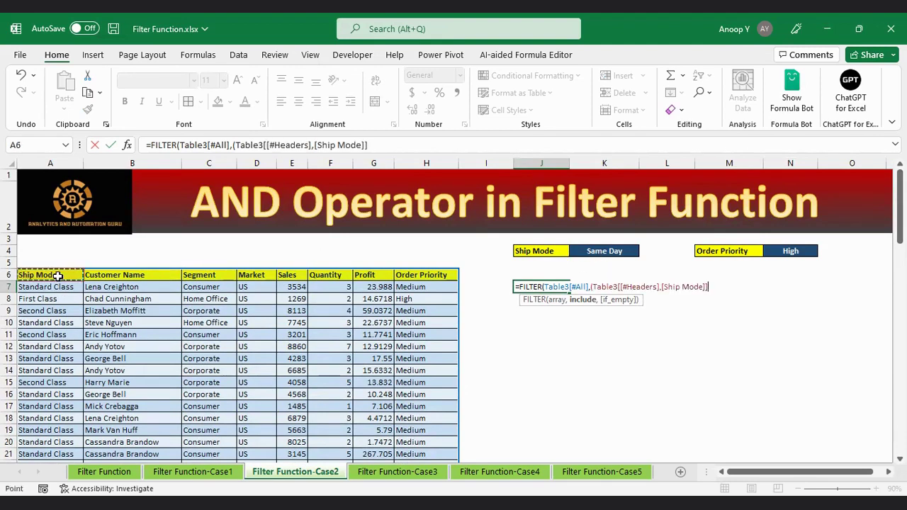
{"action": "key", "text": "ctrl+shift+Down"}
{"action": "type", "text": "="}
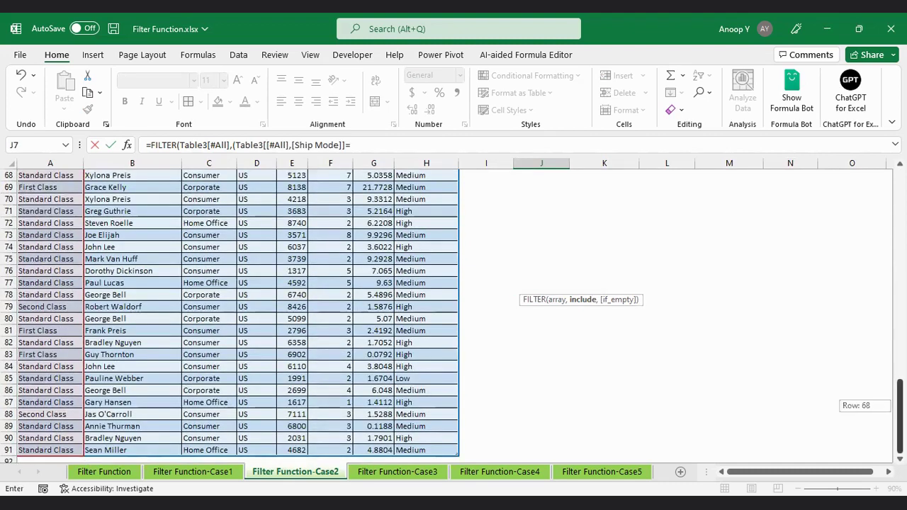
{"action": "left_click_drag", "start_coordinate": [900, 417], "coordinate": [901, 206]}
{"action": "left_click", "coordinate": [603, 251]}
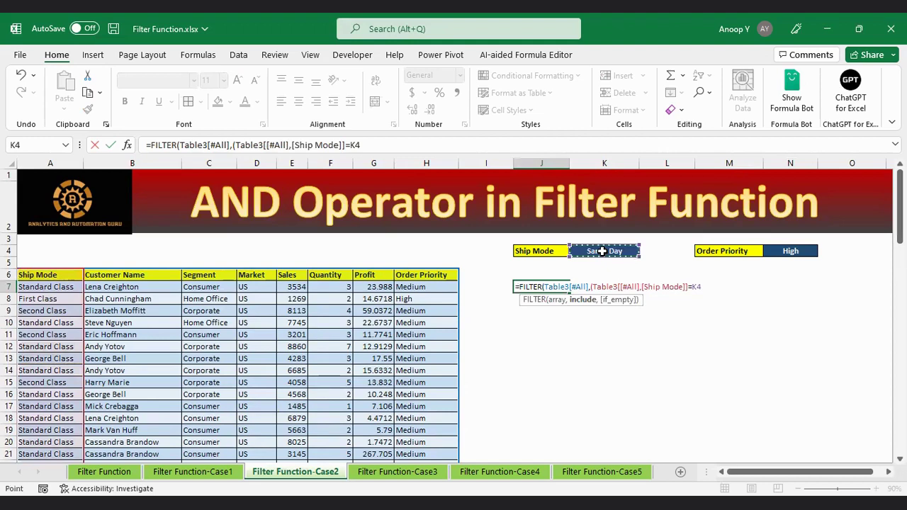
{"action": "type", "text": ")"}
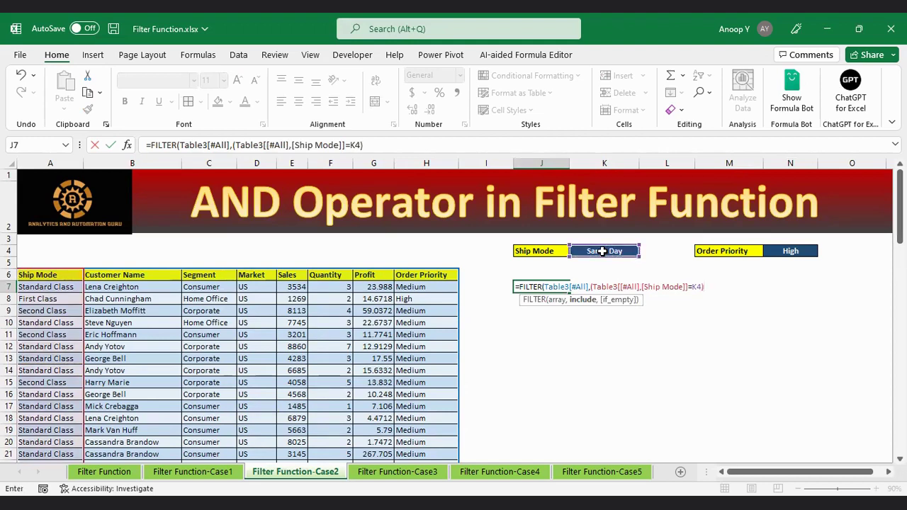
Multiply by a second parenthesised condition matching Table3's whole Order Priority column, header included, to N4, and commit the formula
{"action": "type", "text": "*("}
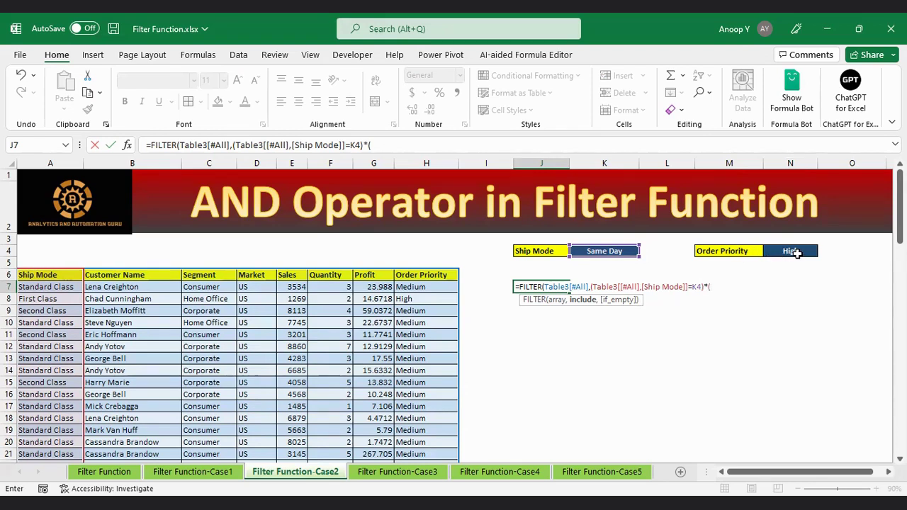
{"action": "left_click", "coordinate": [408, 277]}
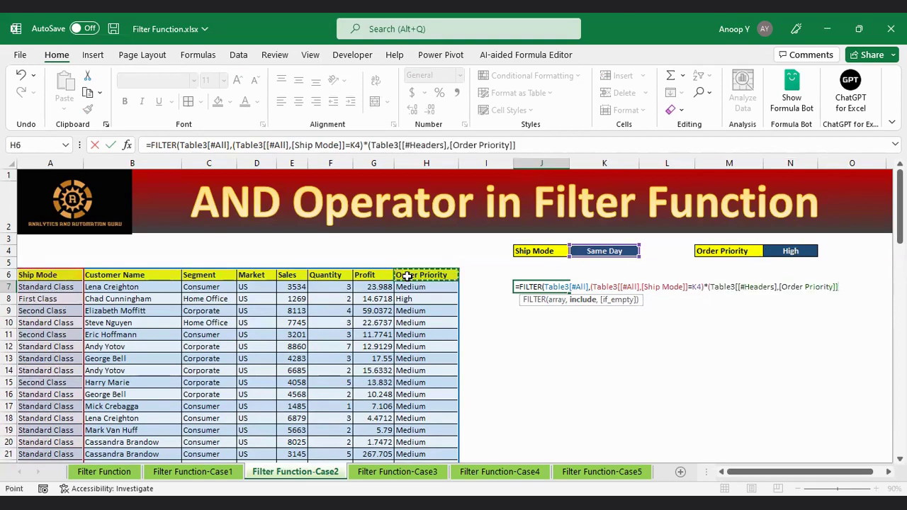
{"action": "key", "text": "ctrl+shift+Down"}
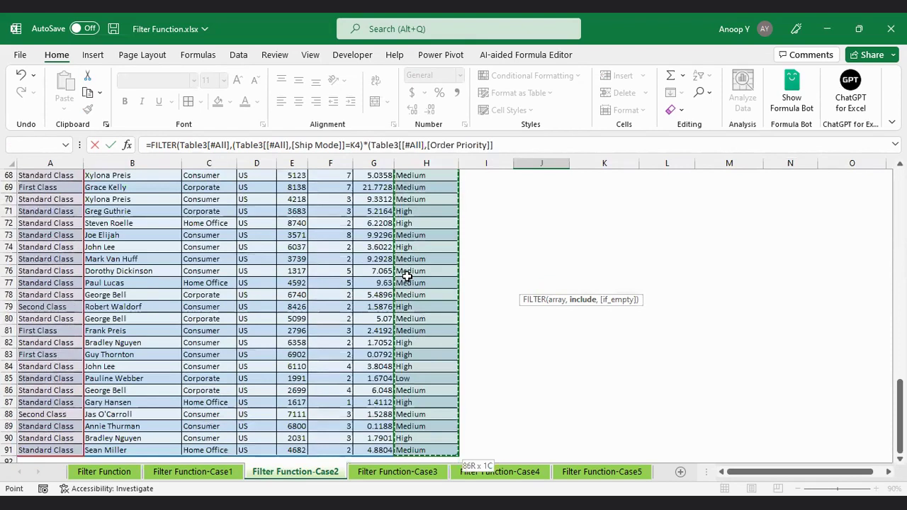
{"action": "type", "text": "="}
{"action": "left_click_drag", "start_coordinate": [901, 416], "coordinate": [901, 205]}
{"action": "left_click", "coordinate": [787, 253]}
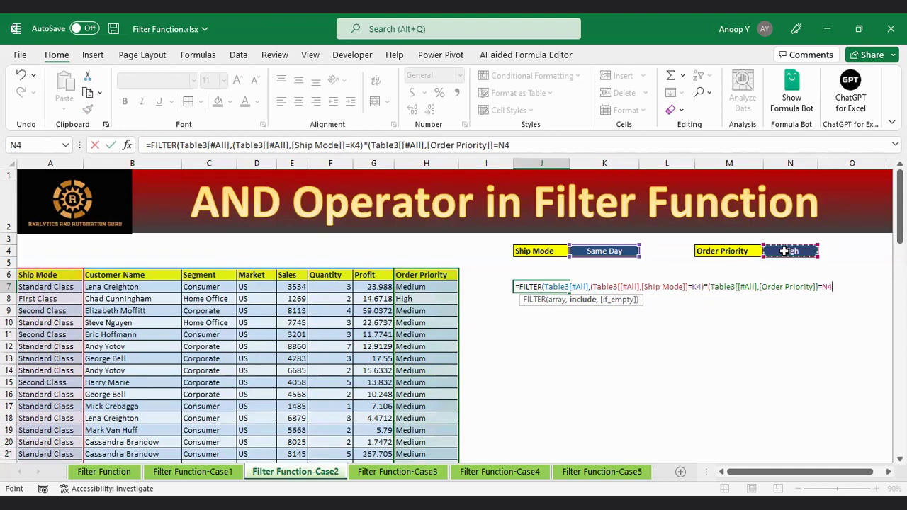
{"action": "type", "text": ")"}
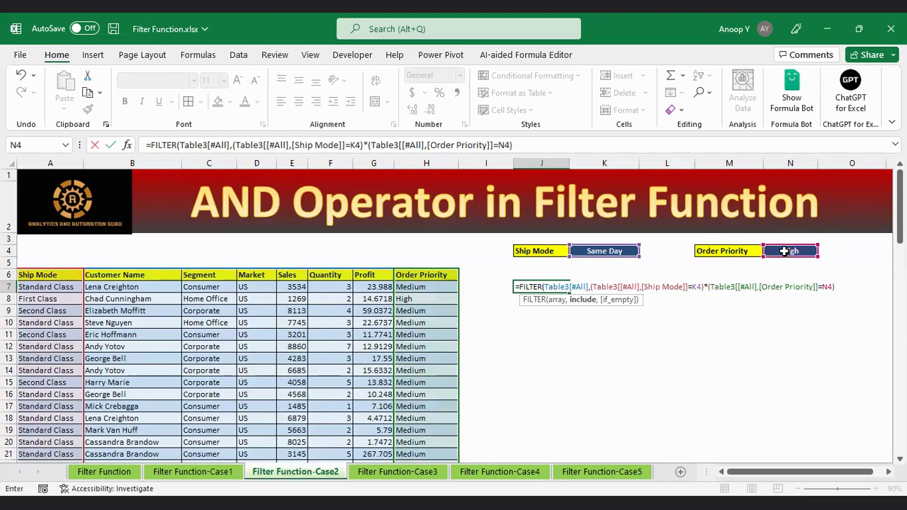
{"action": "key", "text": "Return"}
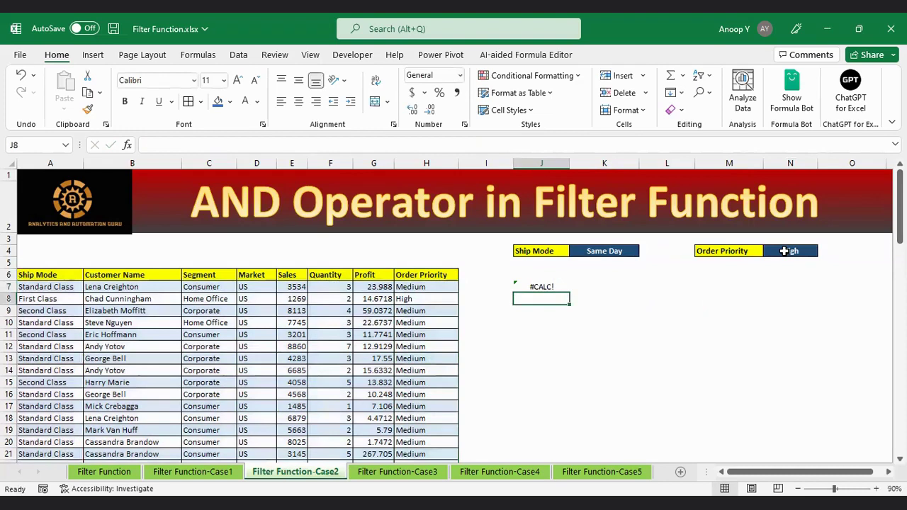
Check the FILTER formula in J7 against the Ship Mode criterion in K4 and the Order Priority criterion in N4
{"action": "left_click", "coordinate": [548, 287]}
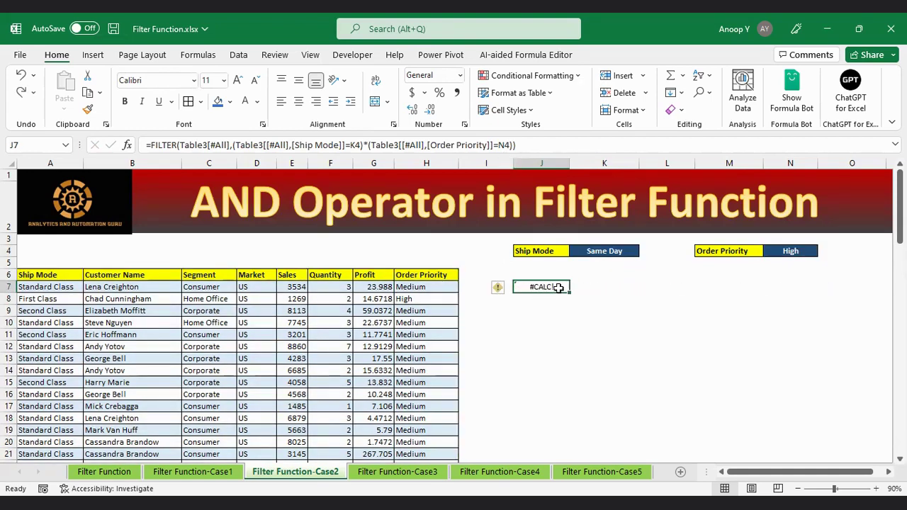
{"action": "left_click", "coordinate": [604, 252]}
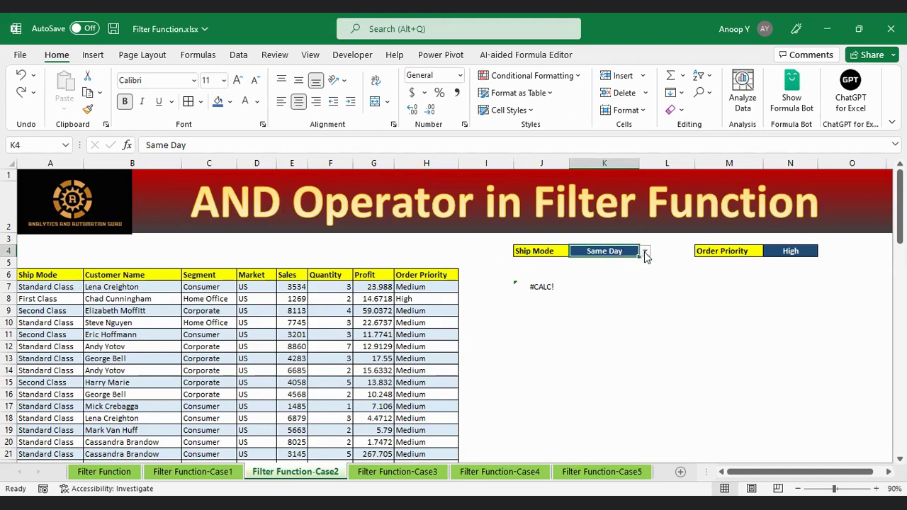
{"action": "left_click", "coordinate": [792, 250]}
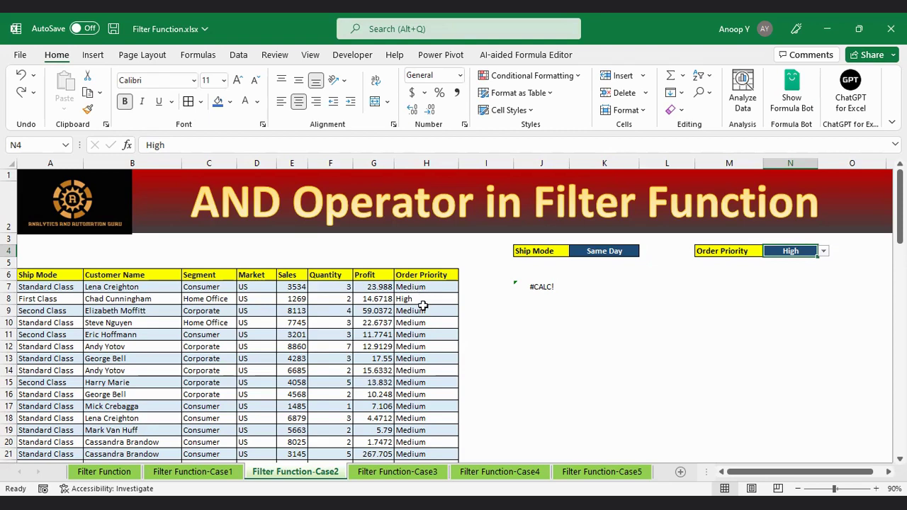
Set the Ship Mode criterion in K4 to First Class and check the Ship Mode and Order Priority columns of the filtered rows
{"action": "left_click", "coordinate": [630, 252]}
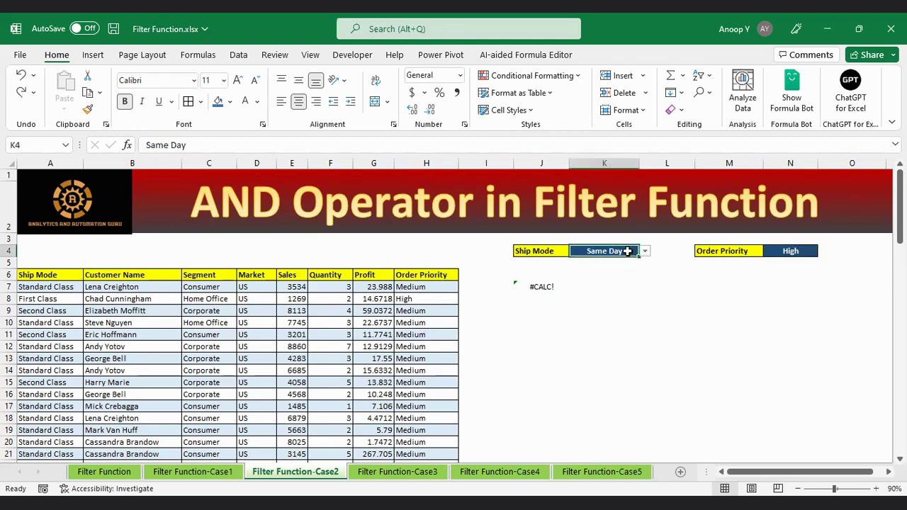
{"action": "left_click", "coordinate": [645, 251]}
{"action": "left_click", "coordinate": [588, 261]}
{"action": "left_click_drag", "start_coordinate": [538, 287], "coordinate": [541, 371]}
{"action": "left_click_drag", "start_coordinate": [787, 471], "coordinate": [799, 472]}
{"action": "left_click_drag", "start_coordinate": [882, 287], "coordinate": [877, 367]}
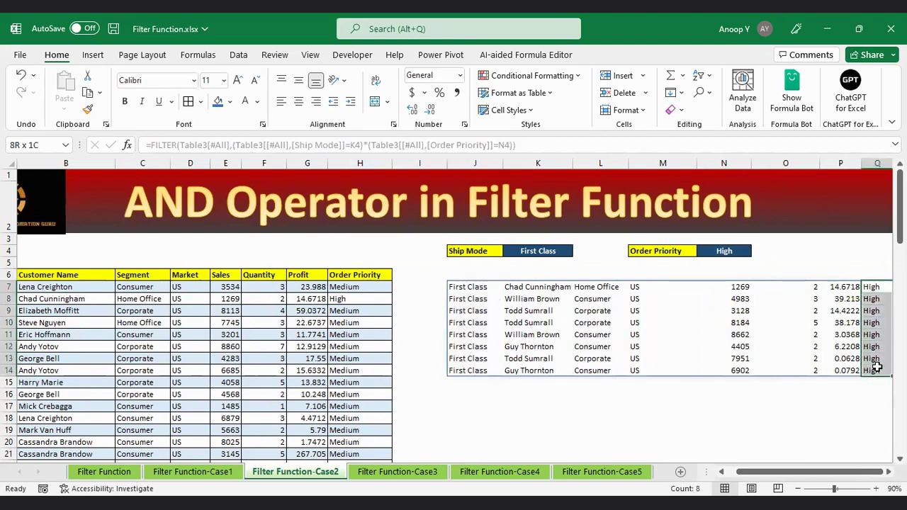
Set the Order Priority criterion in N4 to Low and check the formula result in J7
{"action": "left_click", "coordinate": [705, 251]}
{"action": "left_click", "coordinate": [757, 252]}
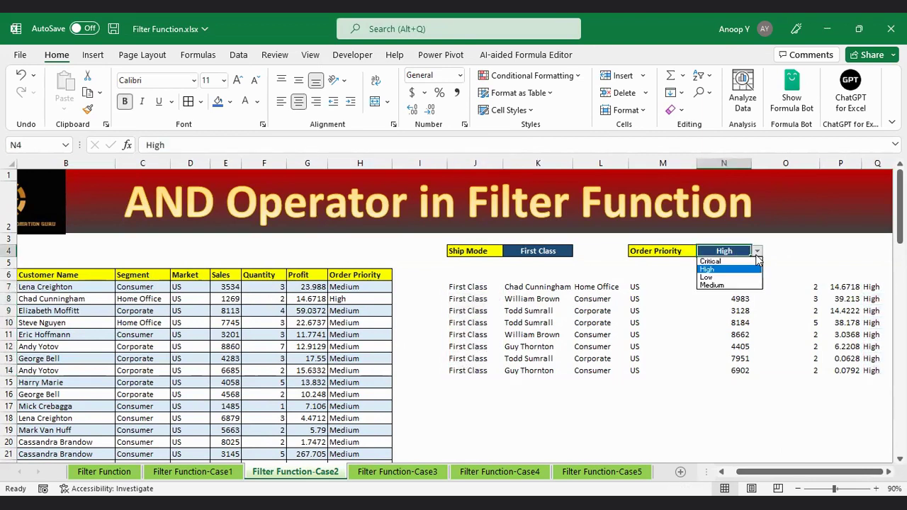
{"action": "left_click", "coordinate": [730, 275]}
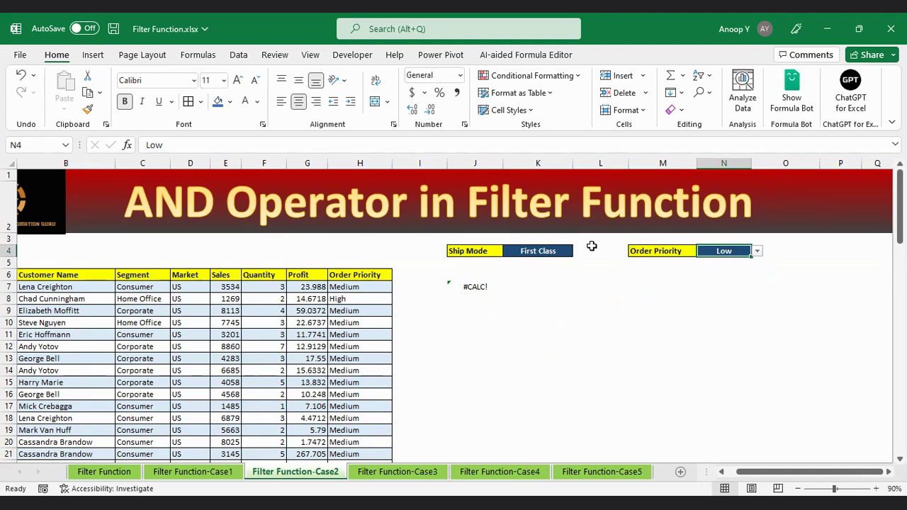
{"action": "left_click", "coordinate": [545, 252]}
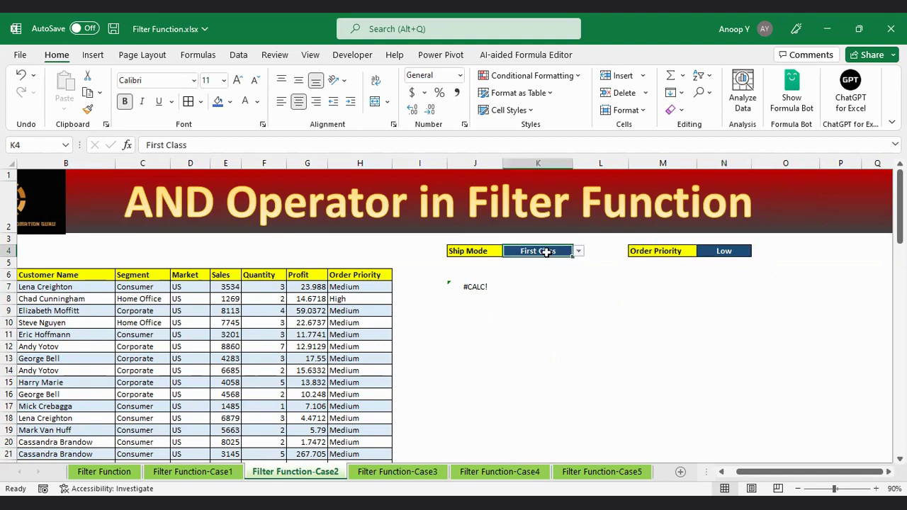
{"action": "left_click", "coordinate": [468, 287]}
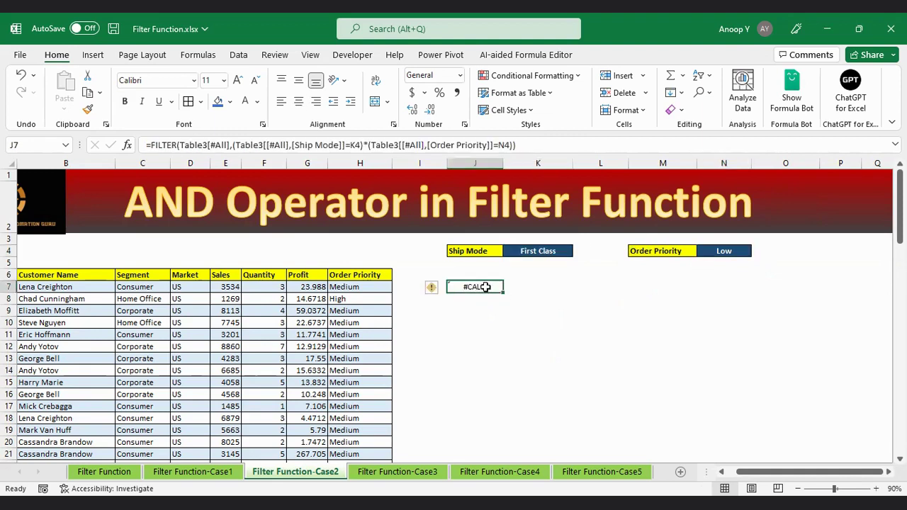
Set the Ship Mode criterion in K4 to Second Class and check it against the Order Priority criterion in N4
{"action": "left_click", "coordinate": [542, 252]}
{"action": "left_click", "coordinate": [578, 252]}
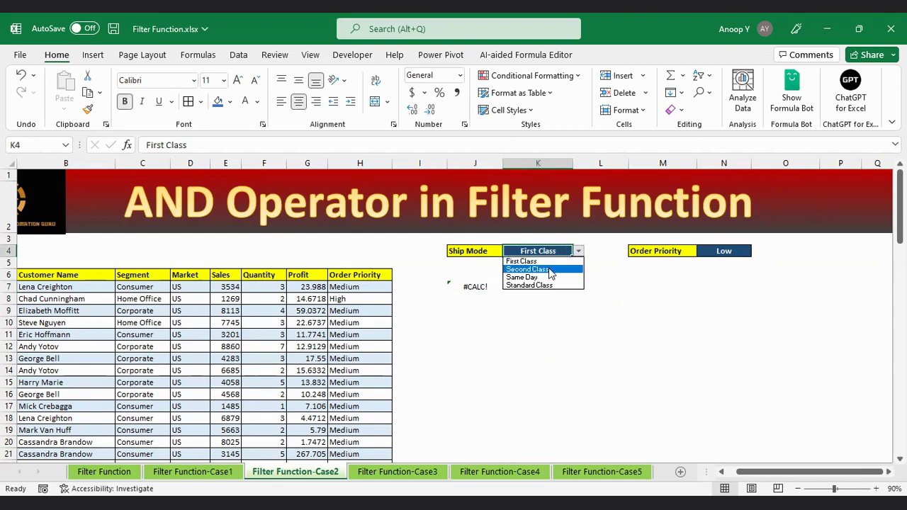
{"action": "left_click", "coordinate": [548, 268]}
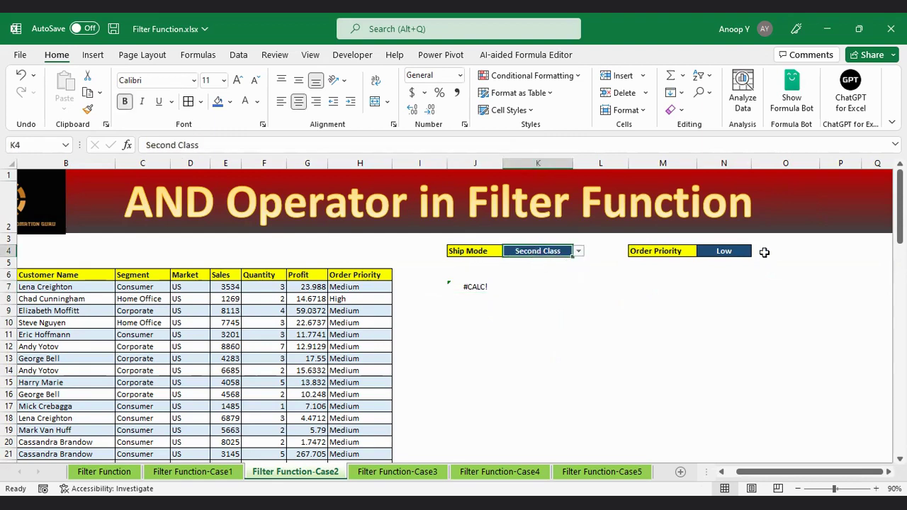
{"action": "left_click", "coordinate": [729, 253]}
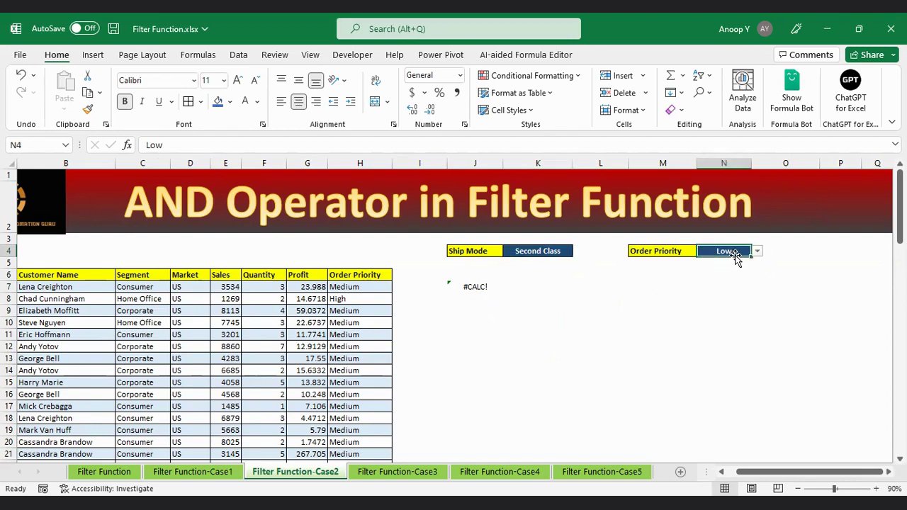
Set the Ship Mode criterion in K4 to Standard Class and check the Ship Mode and Order Priority of the filtered row
{"action": "left_click", "coordinate": [568, 253]}
{"action": "left_click", "coordinate": [579, 251]}
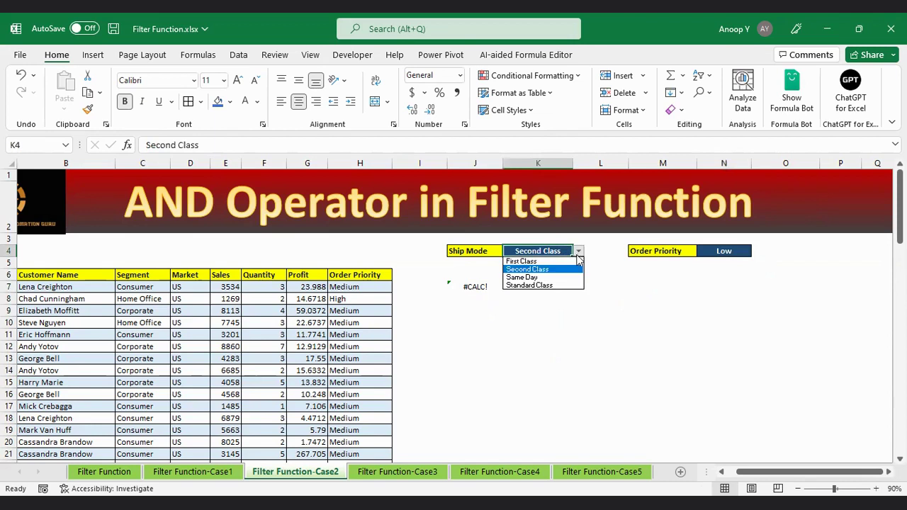
{"action": "left_click", "coordinate": [544, 285]}
{"action": "left_click", "coordinate": [476, 288]}
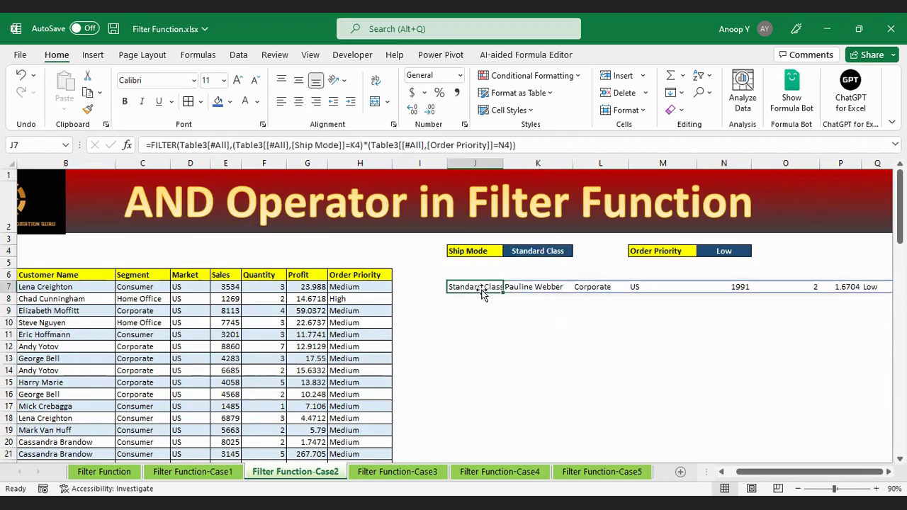
{"action": "left_click", "coordinate": [869, 287]}
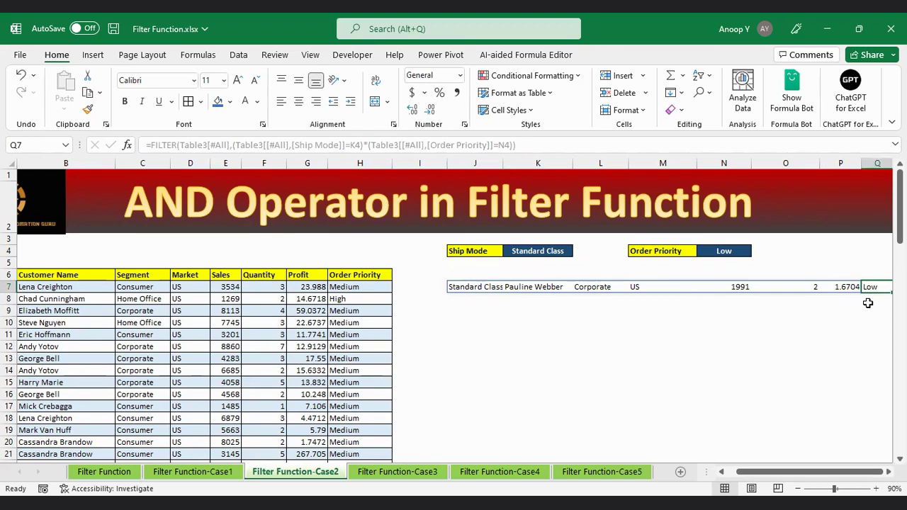
Set the Ship Mode criterion in K4 back to First Class, then check the N4 criterion and the result in J7
{"action": "left_click", "coordinate": [543, 251]}
{"action": "left_click", "coordinate": [579, 251]}
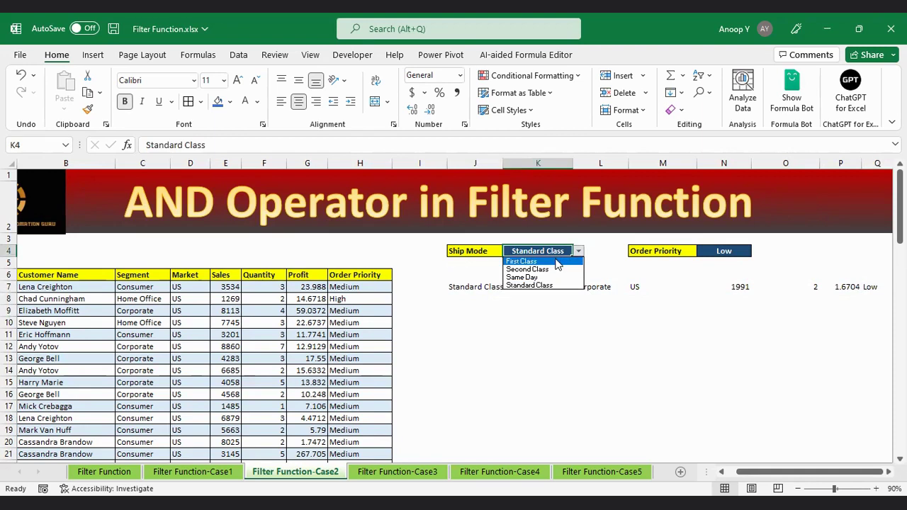
{"action": "left_click", "coordinate": [558, 263]}
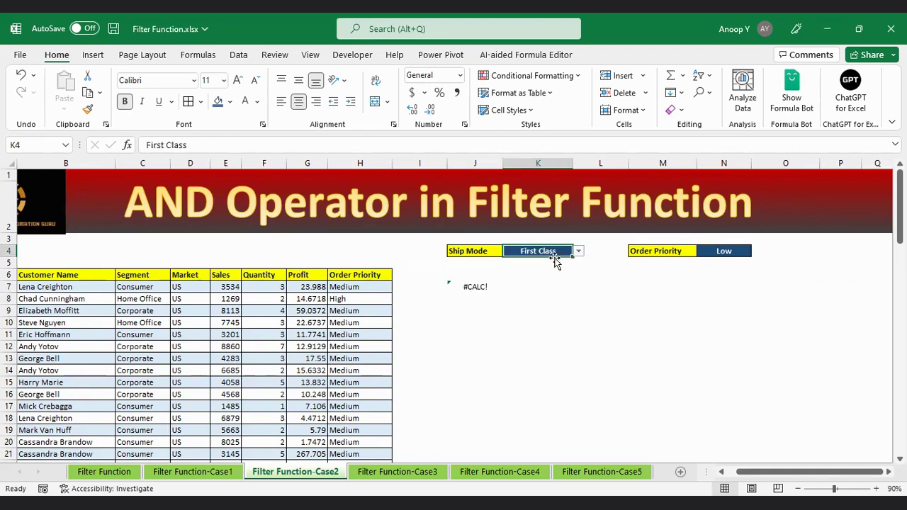
{"action": "left_click", "coordinate": [720, 251]}
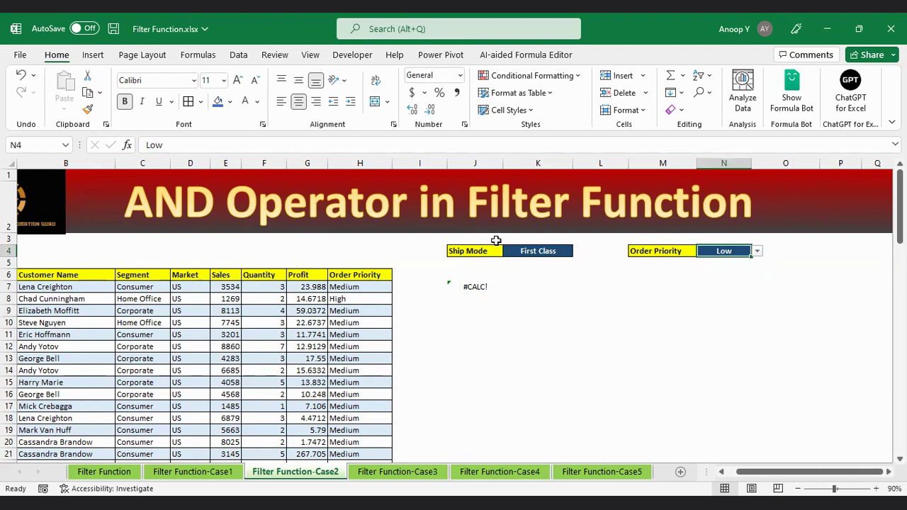
{"action": "left_click", "coordinate": [473, 287]}
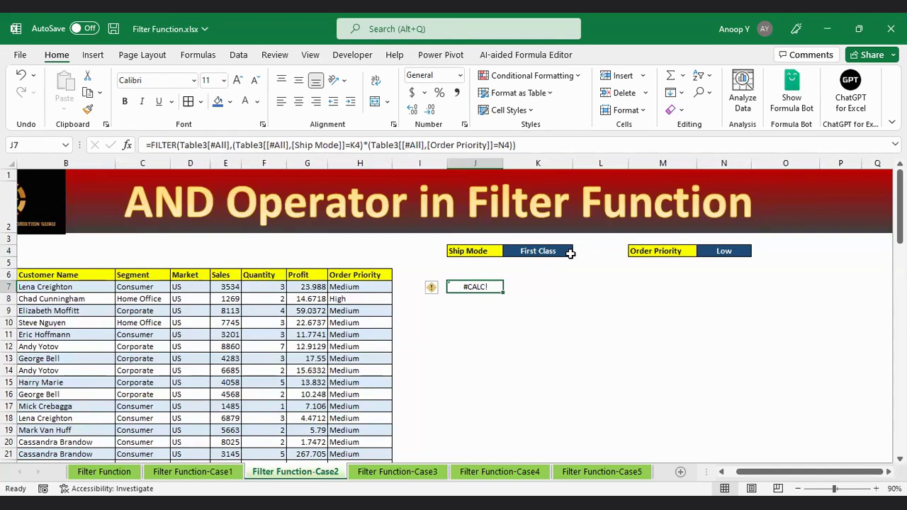
Add an empty string ("") as the if_empty argument of the FILTER formula in J7 and check the cell
{"action": "double_click", "coordinate": [487, 287]}
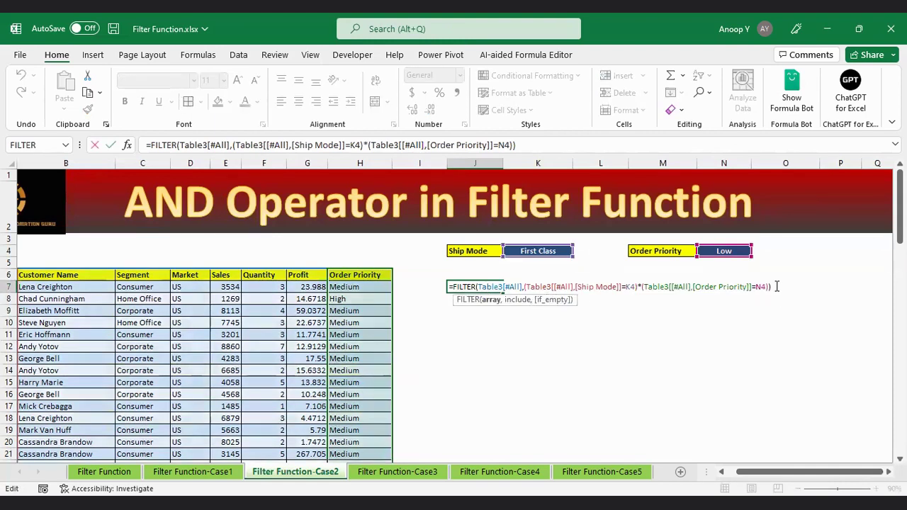
{"action": "key", "text": "BackSpace"}
{"action": "type", "text": ","}
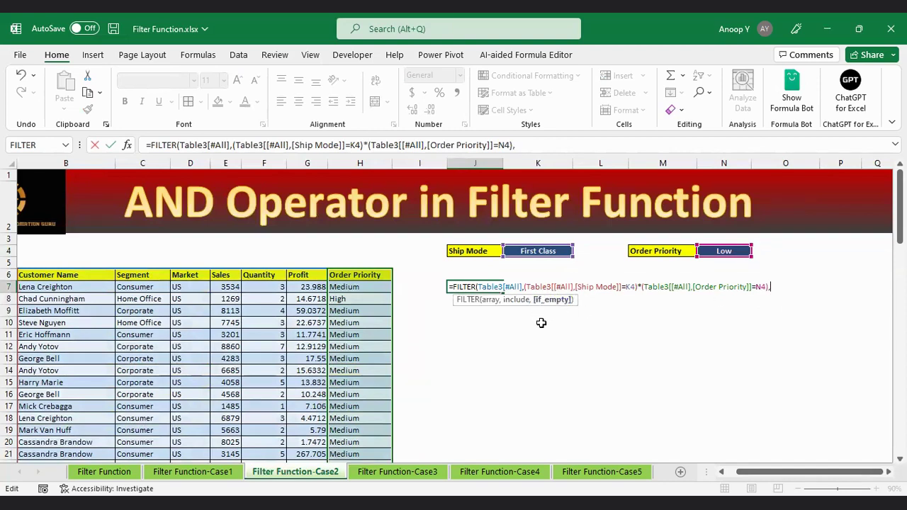
{"action": "type", "text": "\"\")"}
{"action": "key", "text": "Return"}
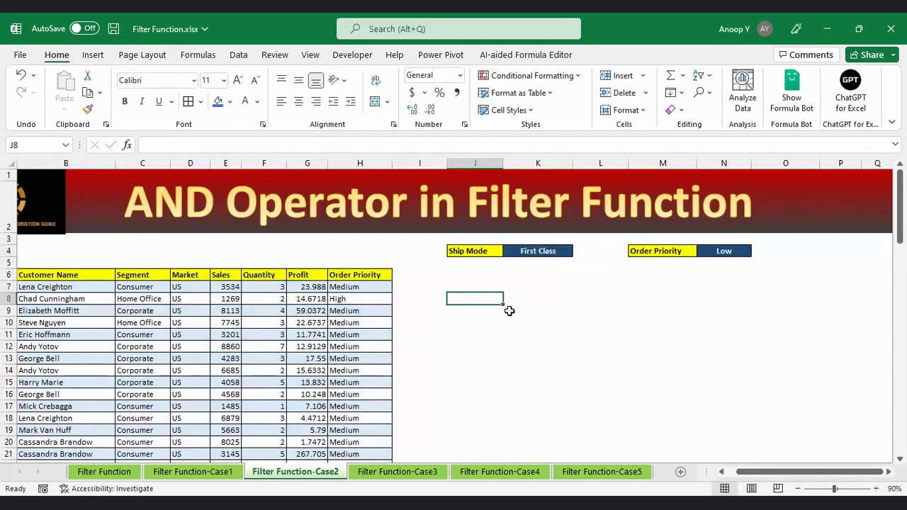
{"action": "left_click", "coordinate": [478, 284]}
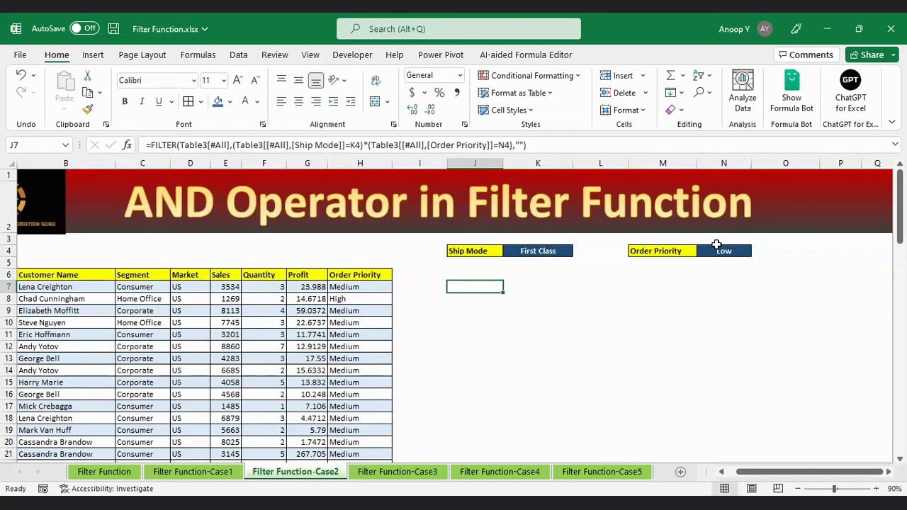
Set the Order Priority criterion in N4 to Critical and check the Ship Mode and Order Priority of the filtered row
{"action": "left_click", "coordinate": [722, 251]}
{"action": "left_click", "coordinate": [756, 252]}
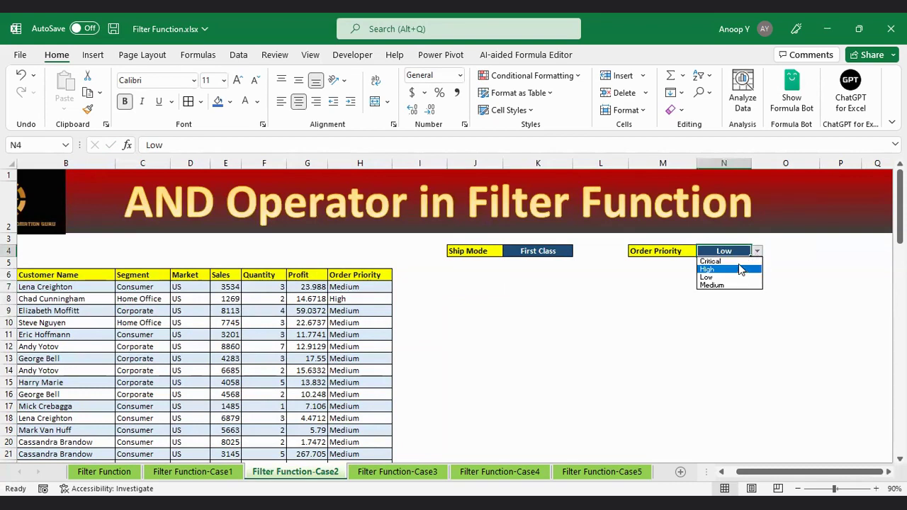
{"action": "left_click", "coordinate": [736, 261]}
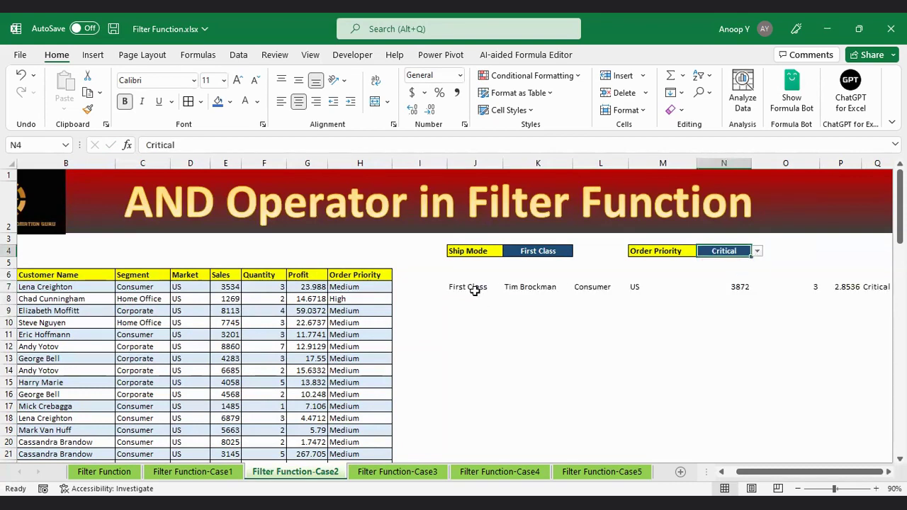
{"action": "left_click", "coordinate": [474, 288]}
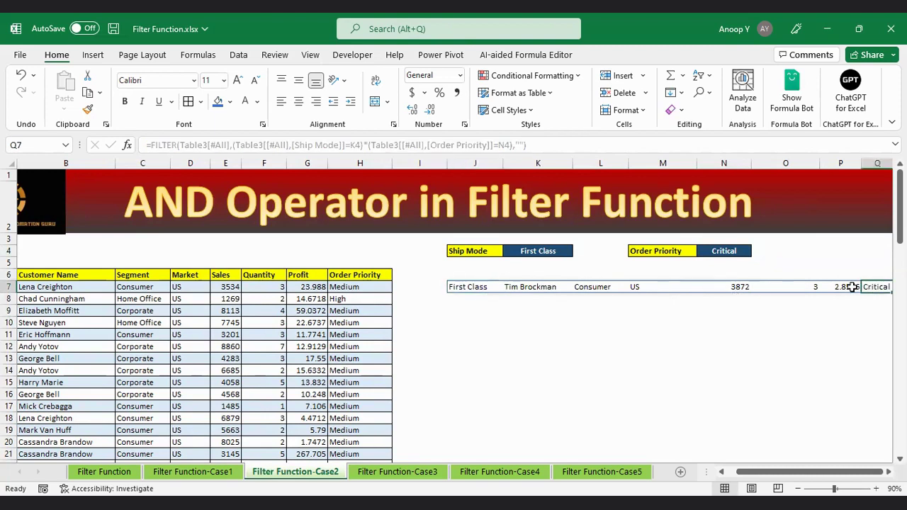
Set the Order Priority criterion in N4 to High, then check the Ship Mode and Order Priority columns of the filtered rows
{"action": "left_click", "coordinate": [736, 253]}
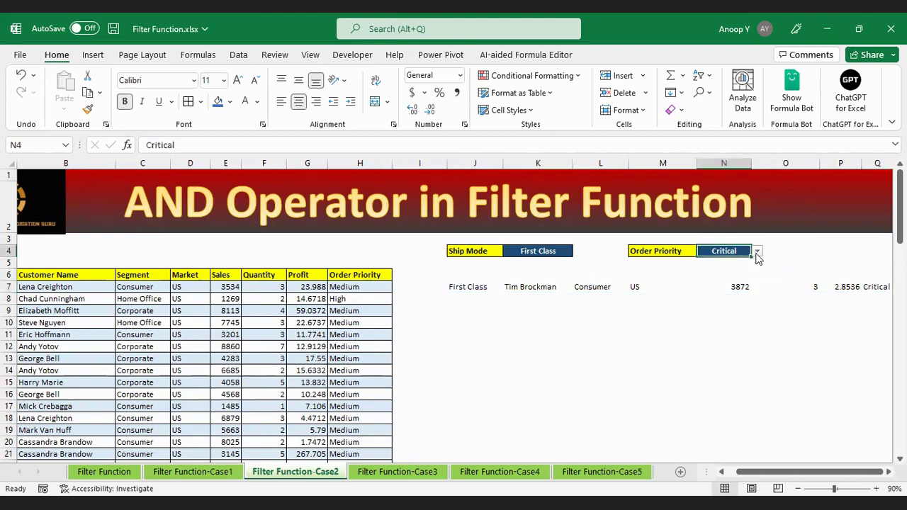
{"action": "left_click", "coordinate": [757, 251]}
{"action": "left_click", "coordinate": [735, 268]}
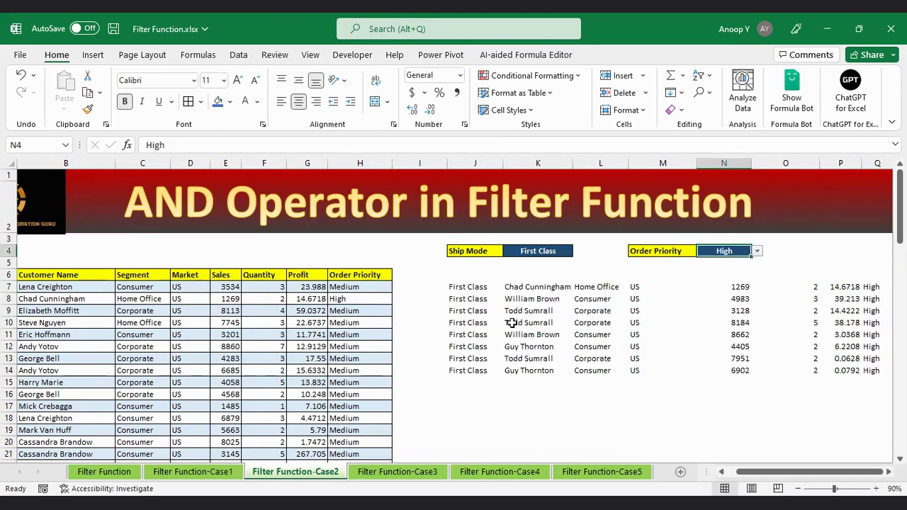
{"action": "left_click_drag", "start_coordinate": [471, 288], "coordinate": [472, 371]}
{"action": "left_click", "coordinate": [876, 289]}
{"action": "left_click_drag", "start_coordinate": [876, 289], "coordinate": [876, 369]}
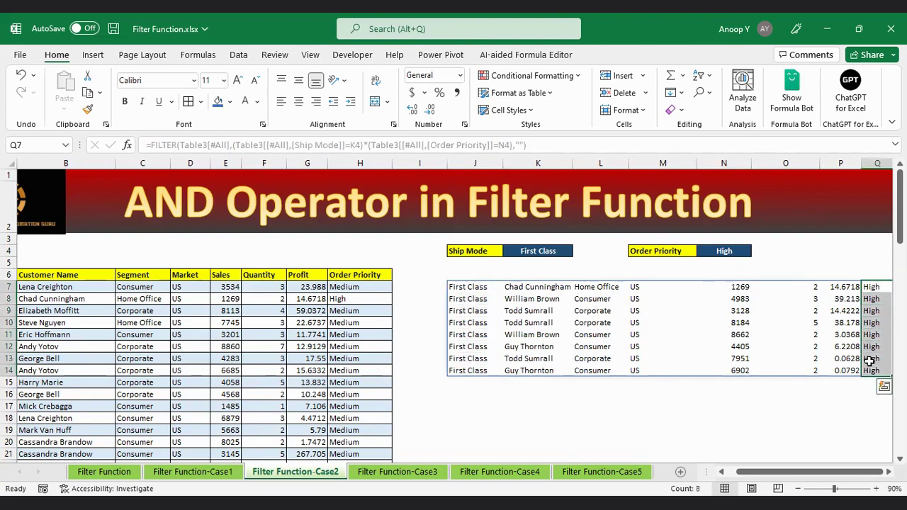
{"action": "left_click", "coordinate": [870, 360]}
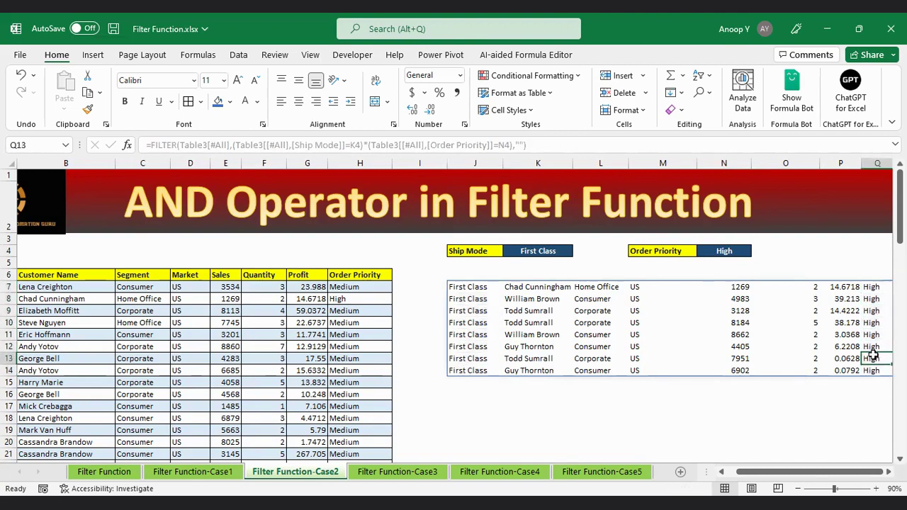
{"action": "left_click", "coordinate": [621, 402]}
{"action": "left_click_drag", "start_coordinate": [808, 471], "coordinate": [798, 472]}
{"action": "left_click", "coordinate": [540, 287]}
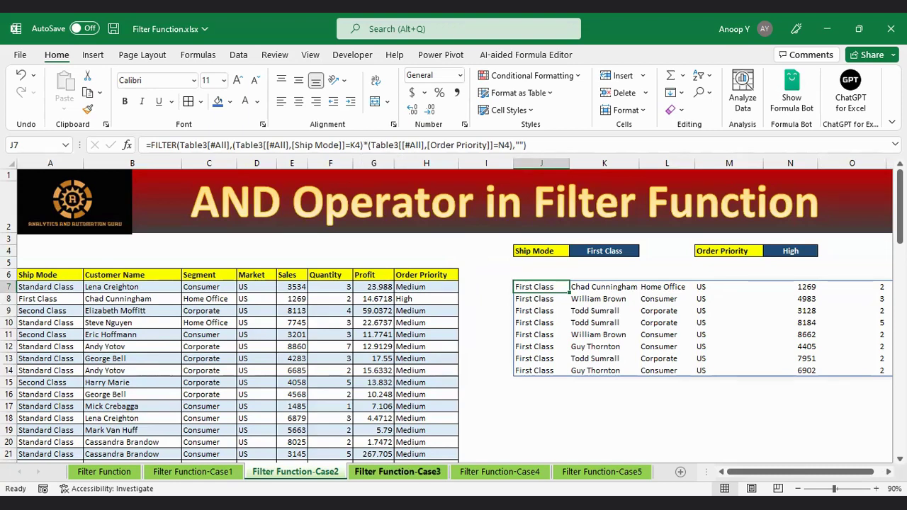
Switch to the Filter Function-Case3 sheet and look over the Ship Mode column header and the criteria in K3 and K4
{"action": "left_click", "coordinate": [398, 472]}
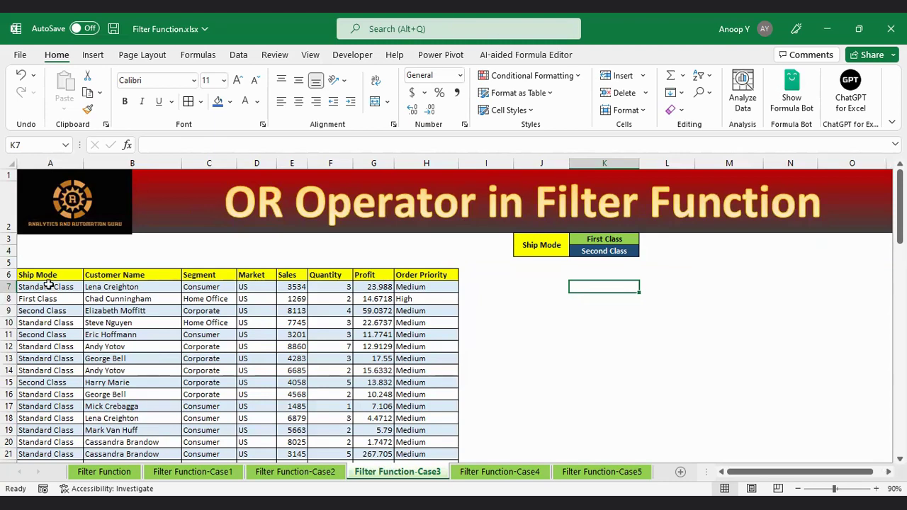
{"action": "left_click", "coordinate": [24, 277]}
{"action": "left_click", "coordinate": [24, 276]}
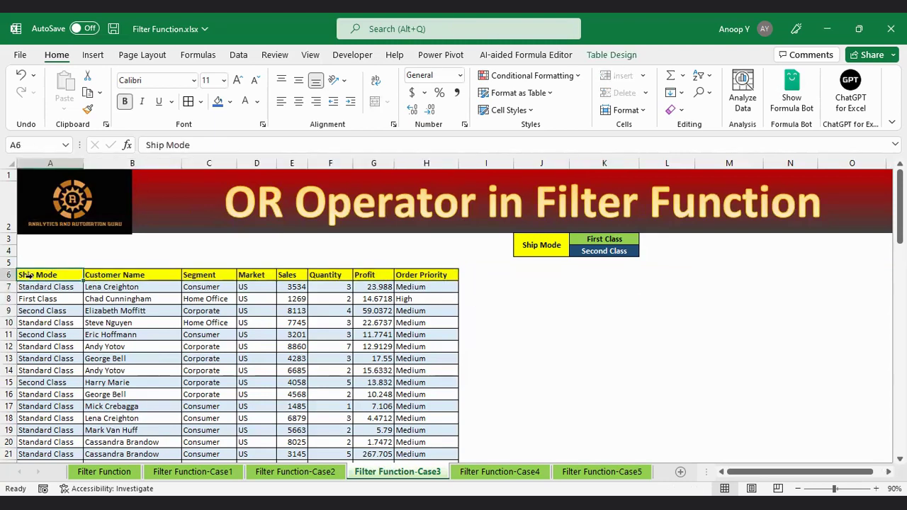
{"action": "left_click", "coordinate": [597, 241]}
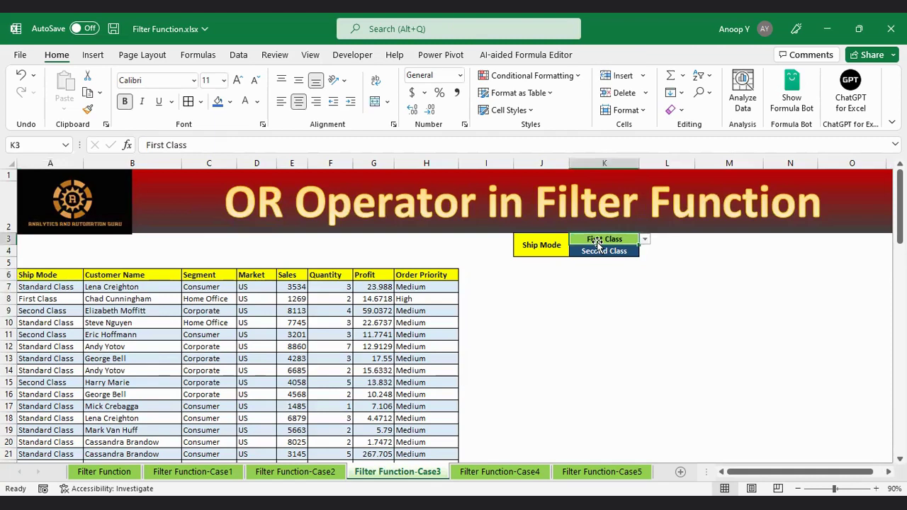
{"action": "left_click", "coordinate": [607, 251]}
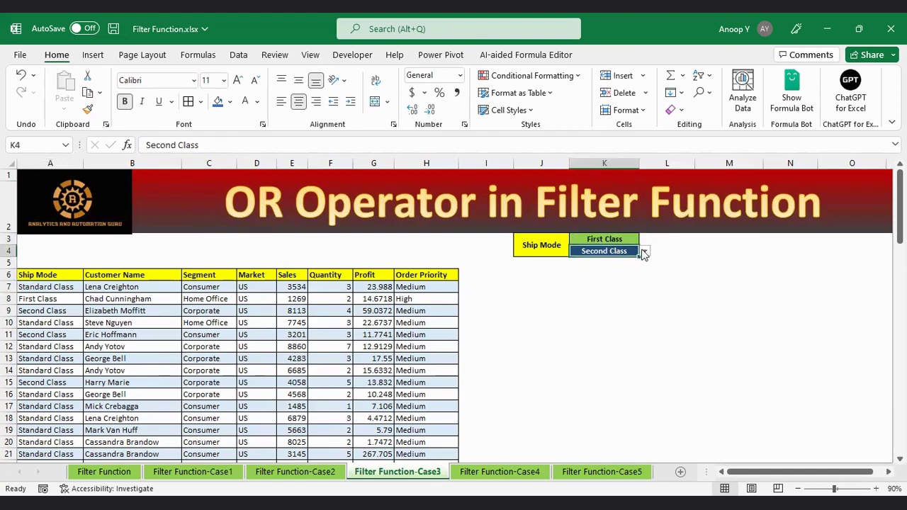
{"action": "left_click", "coordinate": [625, 240]}
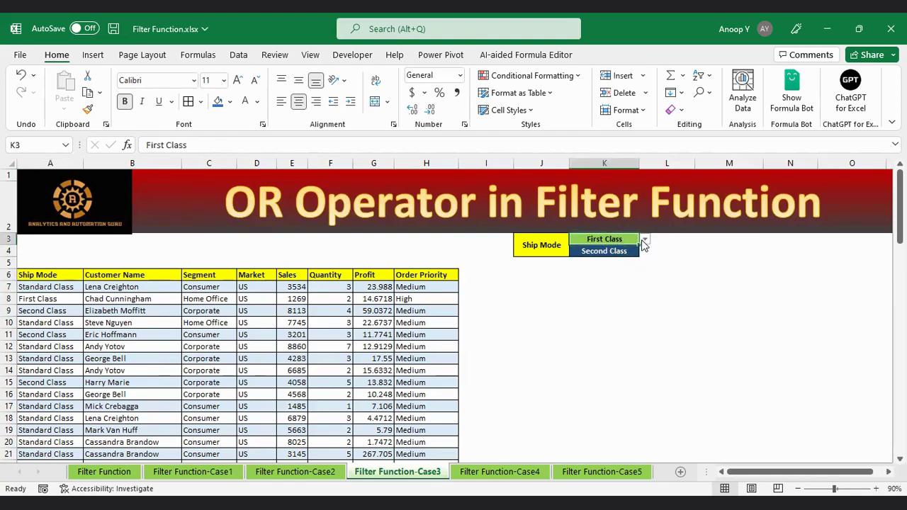
{"action": "left_click", "coordinate": [547, 244]}
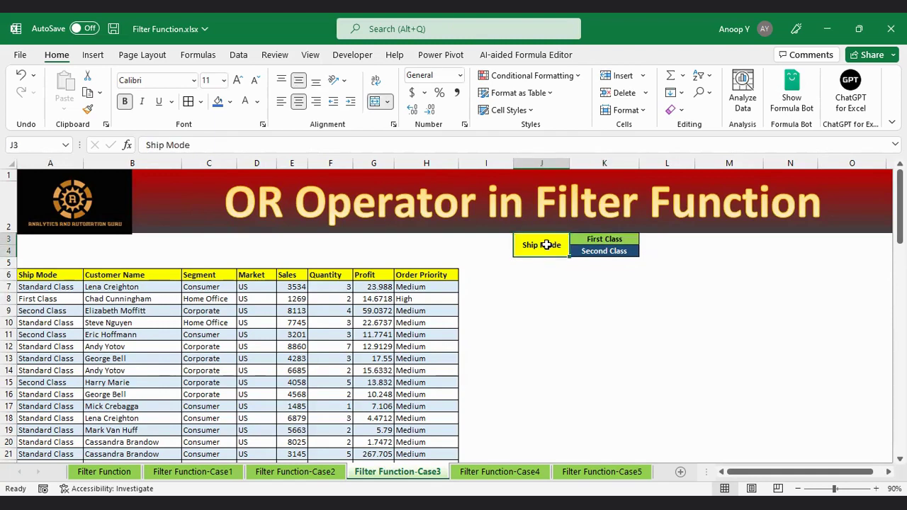
Examine the choices available for the Ship Mode criterion in K3 and compare it with the criterion in K4
{"action": "left_click", "coordinate": [603, 241]}
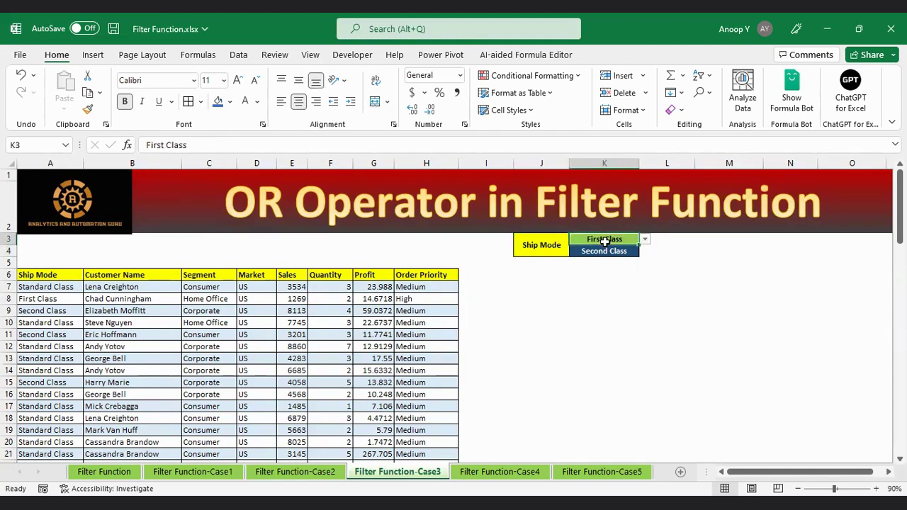
{"action": "left_click", "coordinate": [644, 241]}
{"action": "left_click", "coordinate": [644, 240]}
{"action": "left_click", "coordinate": [618, 252]}
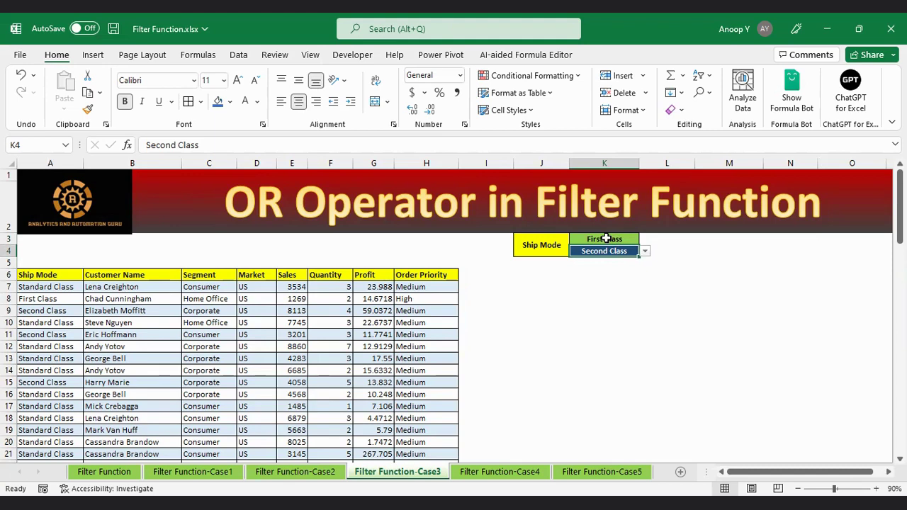
{"action": "left_click", "coordinate": [606, 239]}
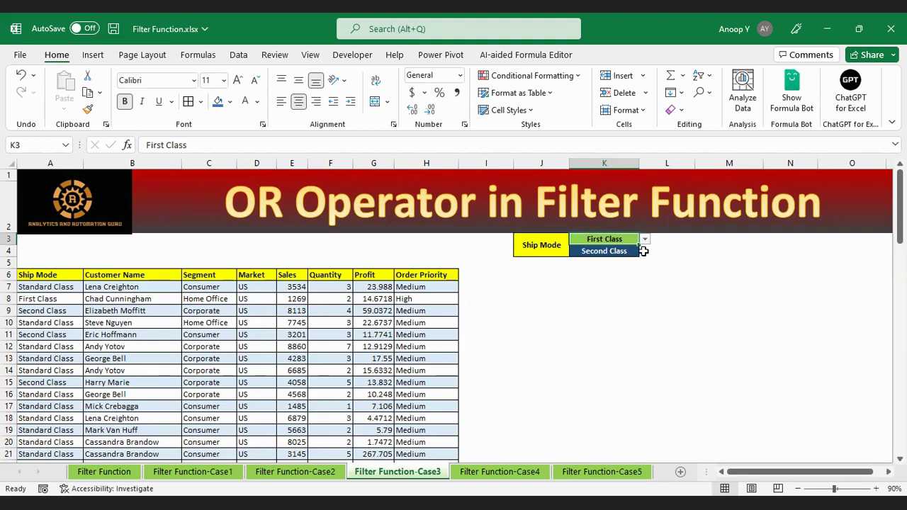
{"action": "left_click", "coordinate": [620, 253]}
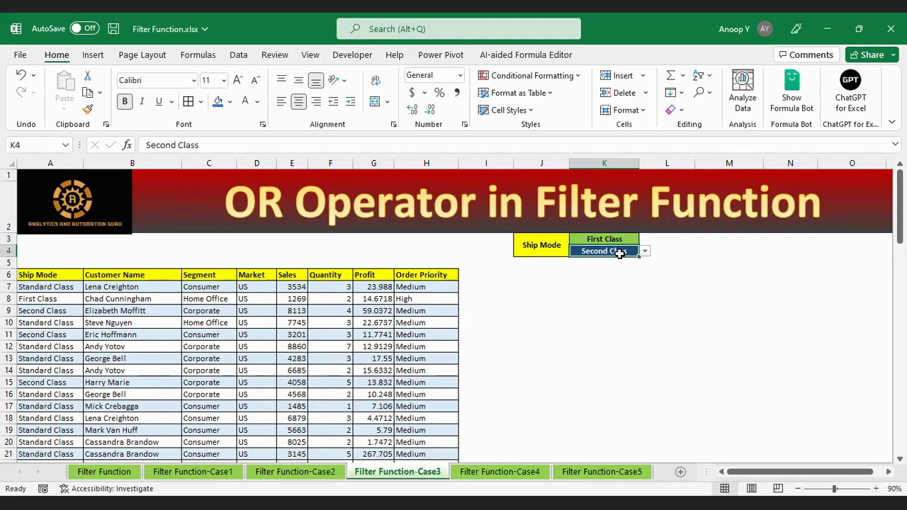
Start a FILTER formula in J7 with the whole table including headers, Table4[#All], as its array argument
{"action": "left_click", "coordinate": [528, 284]}
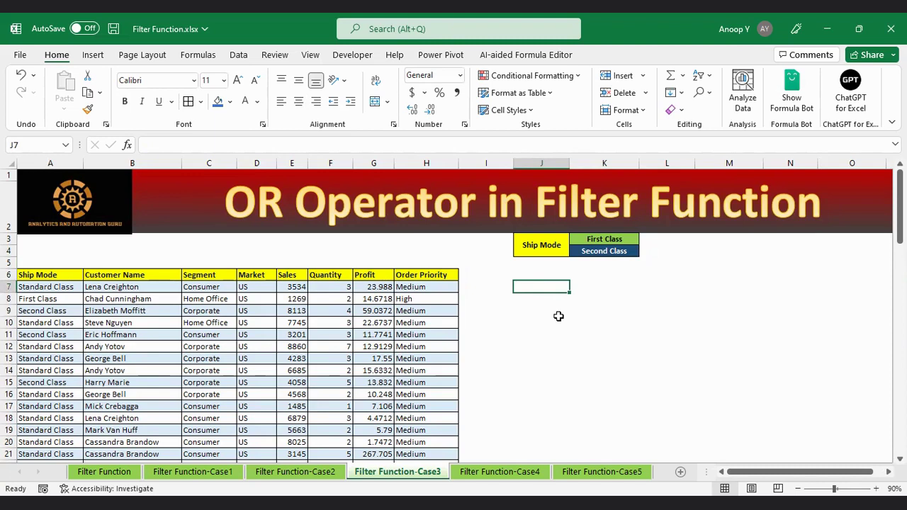
{"action": "type", "text": "="}
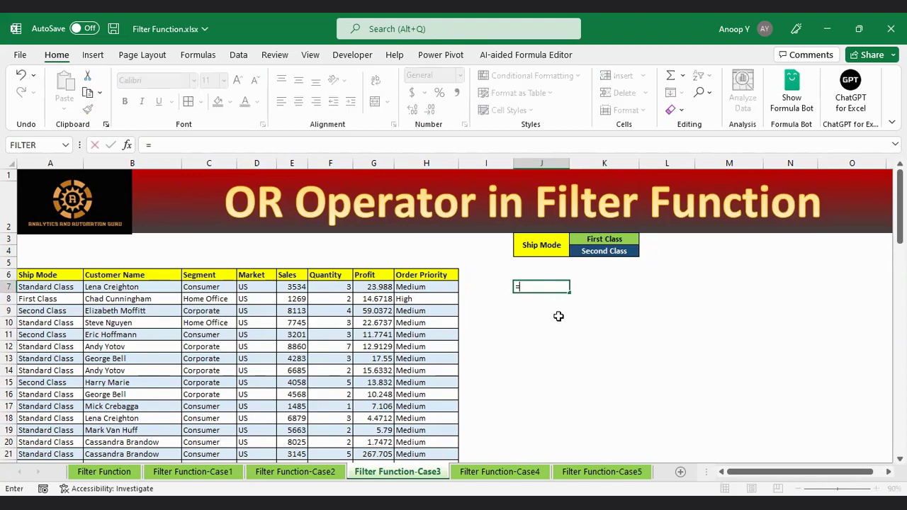
{"action": "type", "text": "FILTER("}
{"action": "key", "text": "Left"}
{"action": "key", "text": "Up"}
{"action": "key", "text": "Left"}
{"action": "key", "text": "ctrl+shift+Left"}
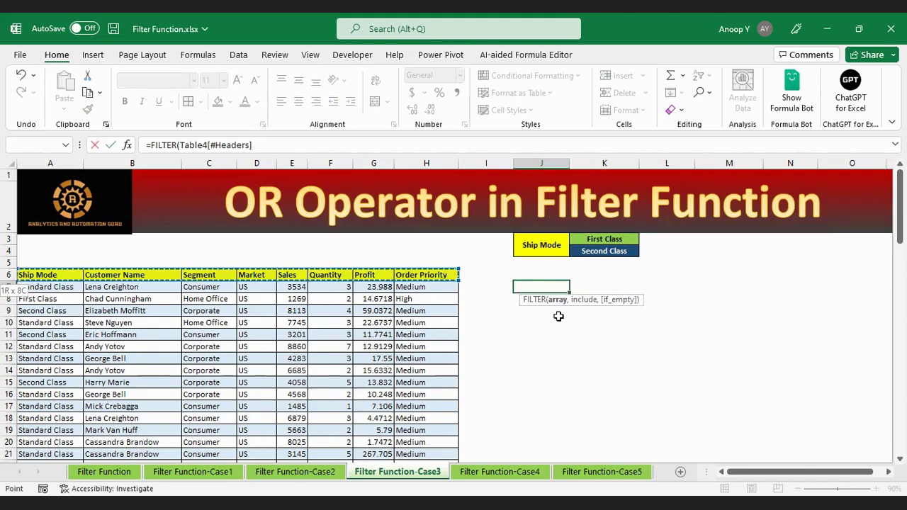
{"action": "key", "text": "ctrl+shift+Down"}
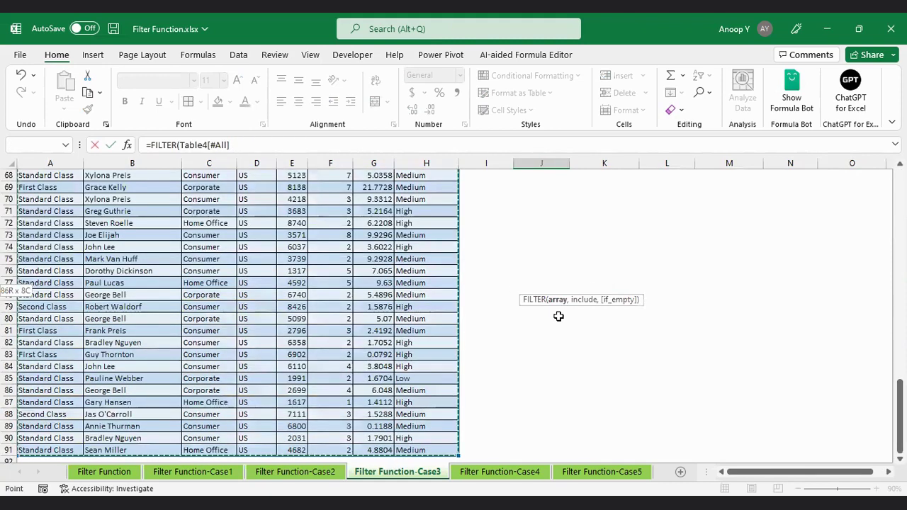
{"action": "type", "text": ","}
{"action": "left_click_drag", "start_coordinate": [900, 418], "coordinate": [901, 209]}
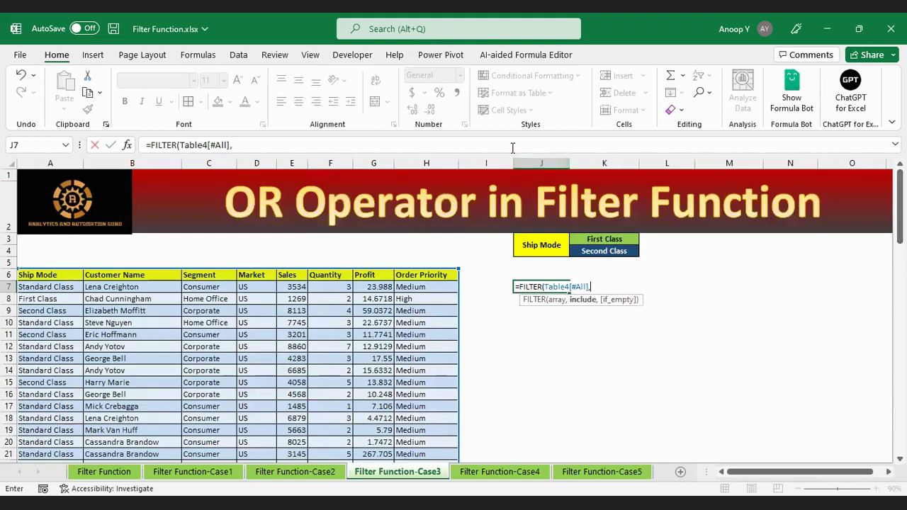
Add the first include condition to the J7 formula, matching the whole Ship Mode column to K3: (Table4[[#All],[Ship Mode]]=K3)
{"action": "type", "text": "("}
{"action": "left_click", "coordinate": [52, 276]}
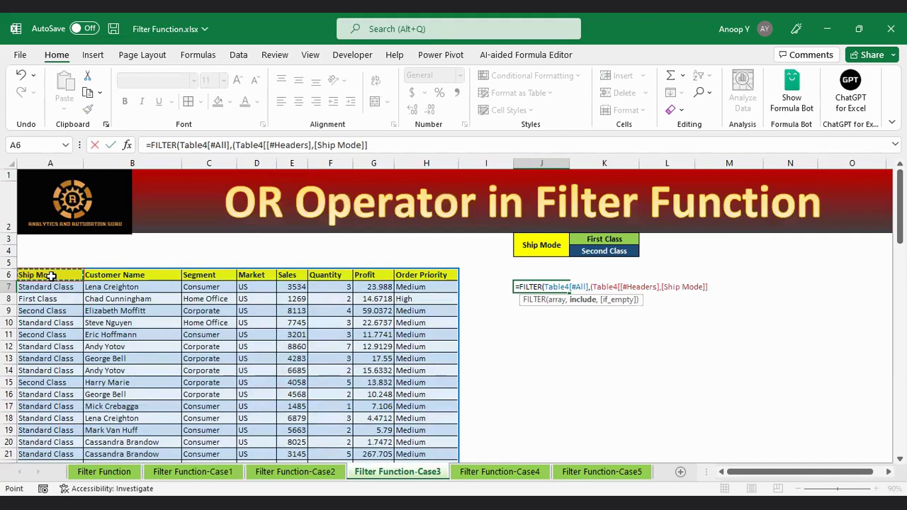
{"action": "left_click", "coordinate": [51, 276]}
{"action": "key", "text": "ctrl+shift+Down"}
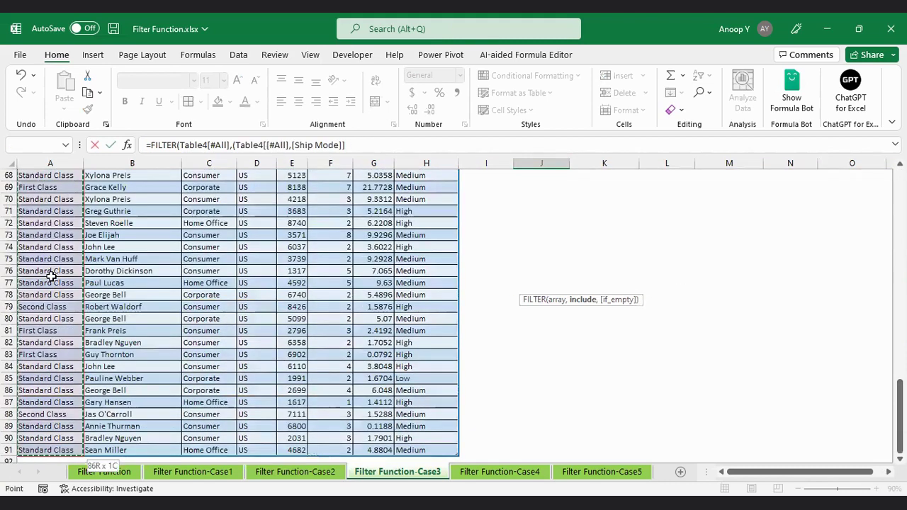
{"action": "type", "text": "="}
{"action": "left_click_drag", "start_coordinate": [900, 416], "coordinate": [900, 181]}
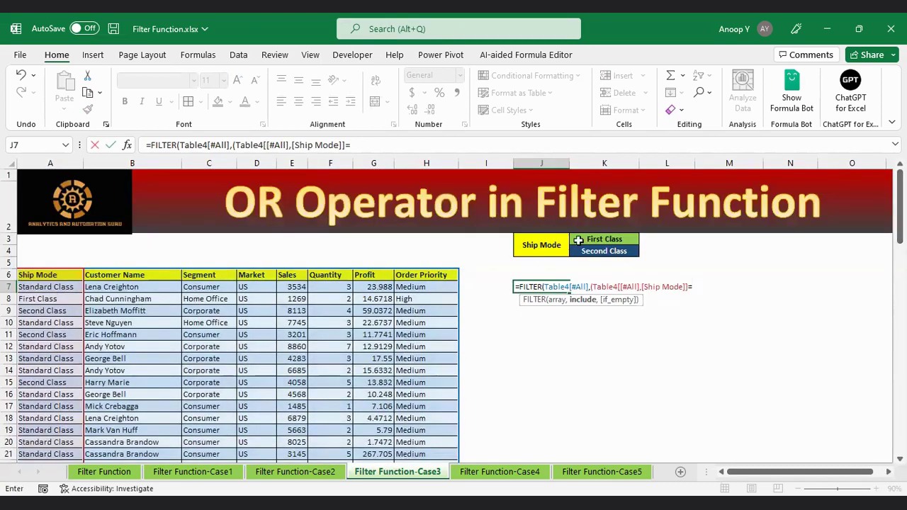
{"action": "left_click", "coordinate": [599, 239]}
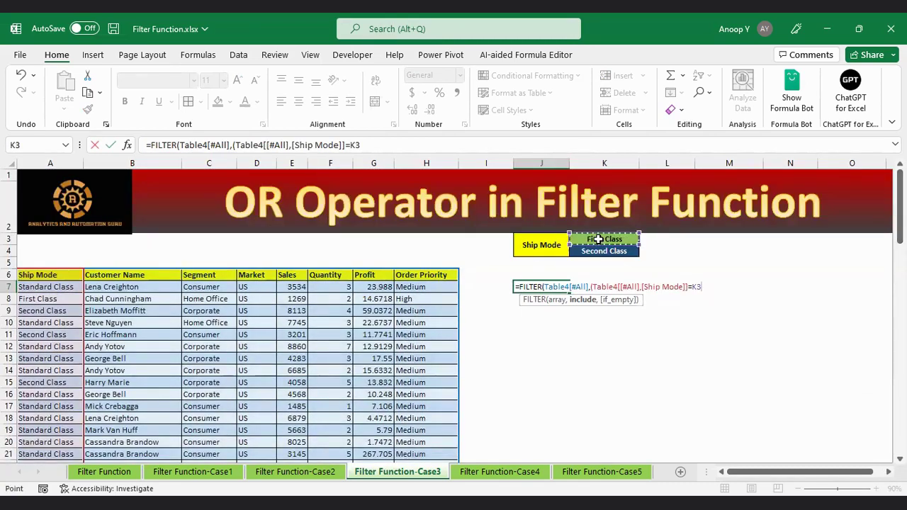
{"action": "type", "text": ")"}
Complete the J7 formula with the OR condition +(Table4[[#All],[Ship Mode]]=K4) and check the Ship Mode values of the filtered rows
{"action": "type", "text": "+("}
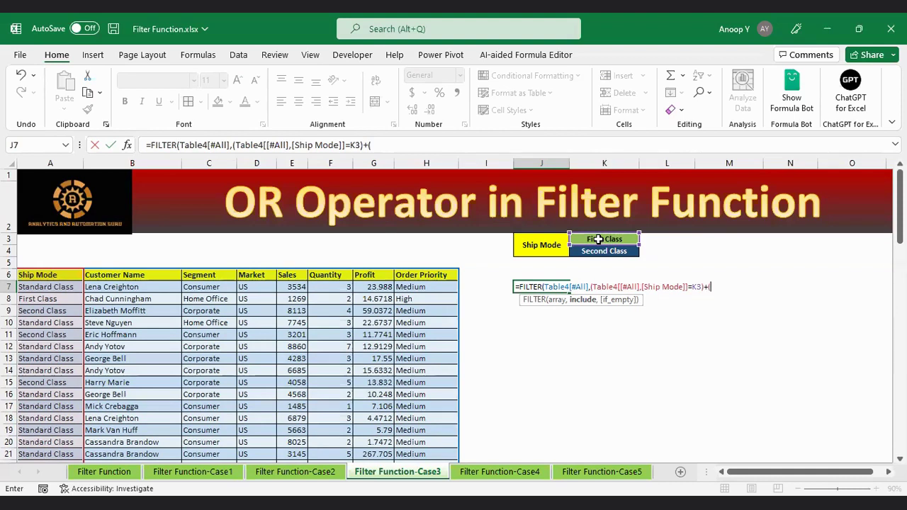
{"action": "left_click", "coordinate": [43, 275]}
{"action": "scroll", "coordinate": [43, 275], "scroll_direction": "down", "scroll_amount": 8}
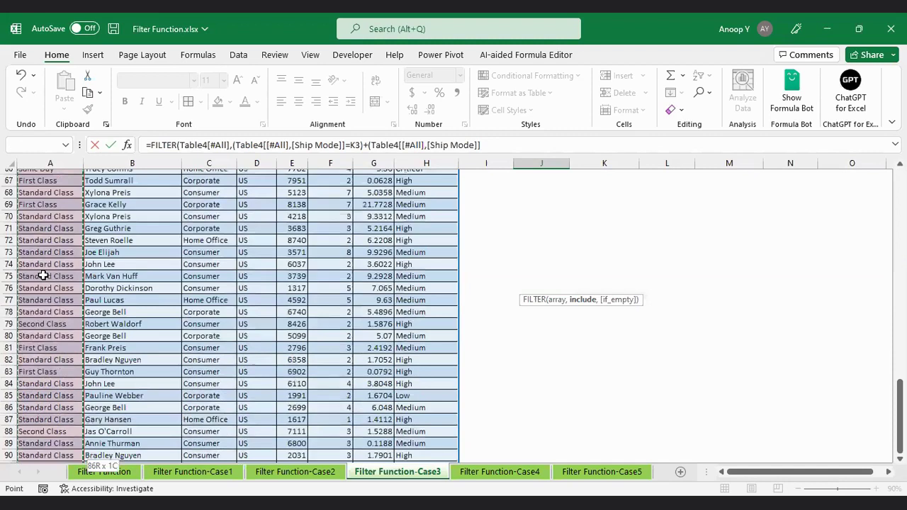
{"action": "type", "text": "="}
{"action": "left_click_drag", "start_coordinate": [900, 419], "coordinate": [900, 209]}
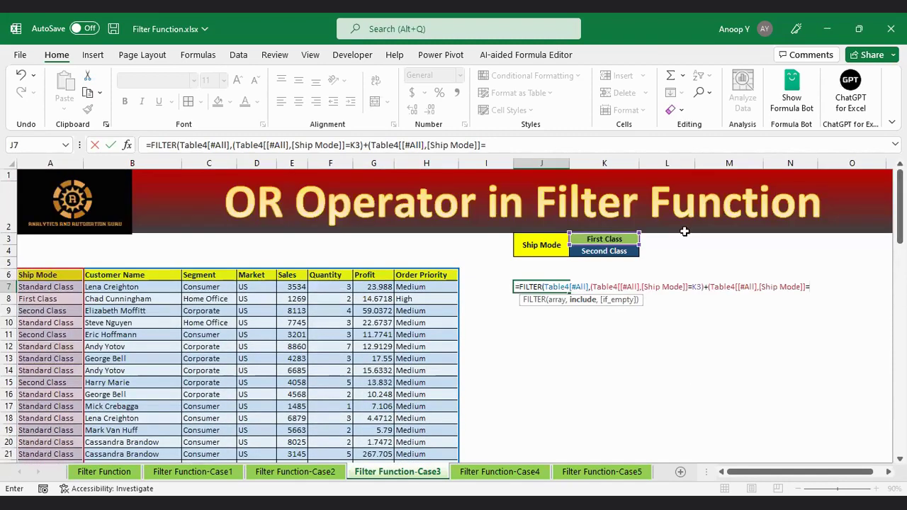
{"action": "left_click", "coordinate": [606, 251]}
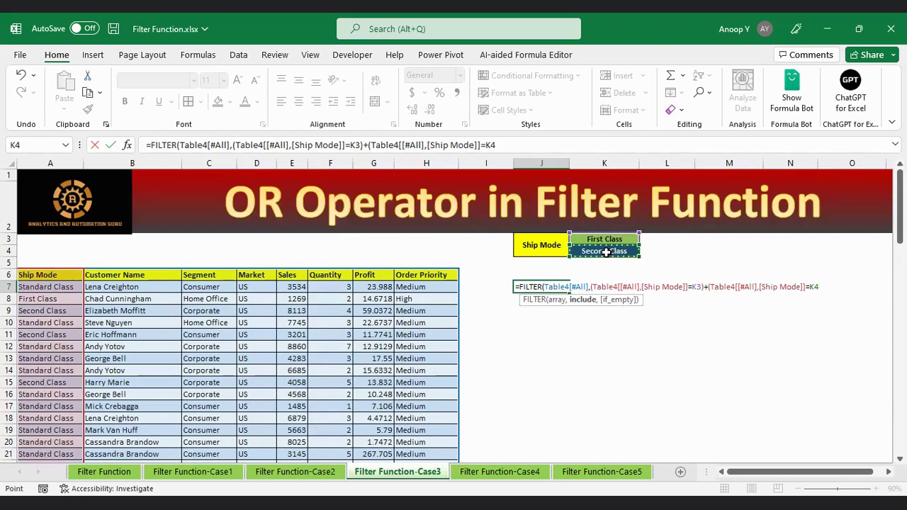
{"action": "type", "text": "))"}
{"action": "key", "text": "Return"}
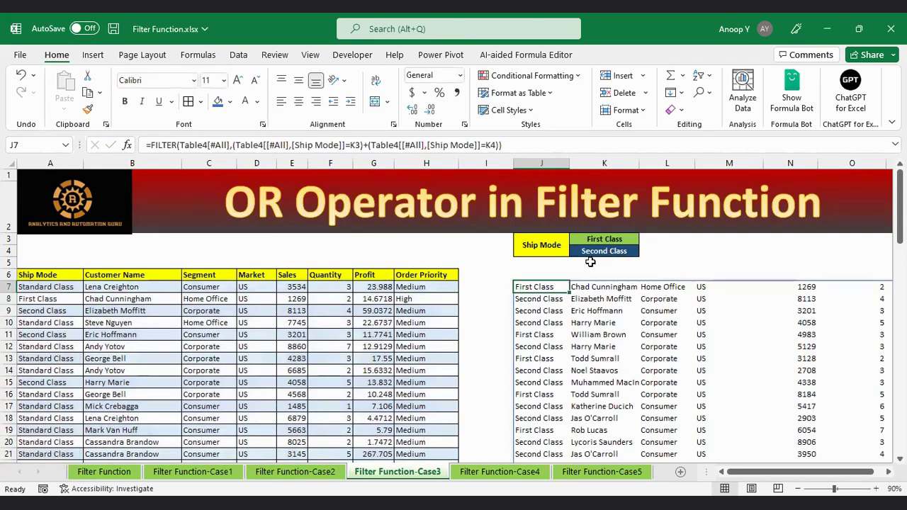
{"action": "left_click_drag", "start_coordinate": [551, 289], "coordinate": [547, 408]}
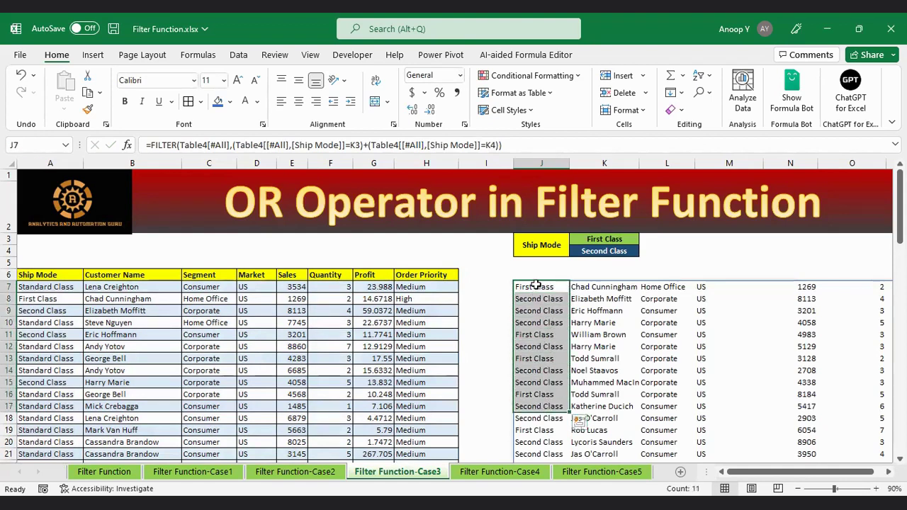
{"action": "left_click", "coordinate": [538, 323]}
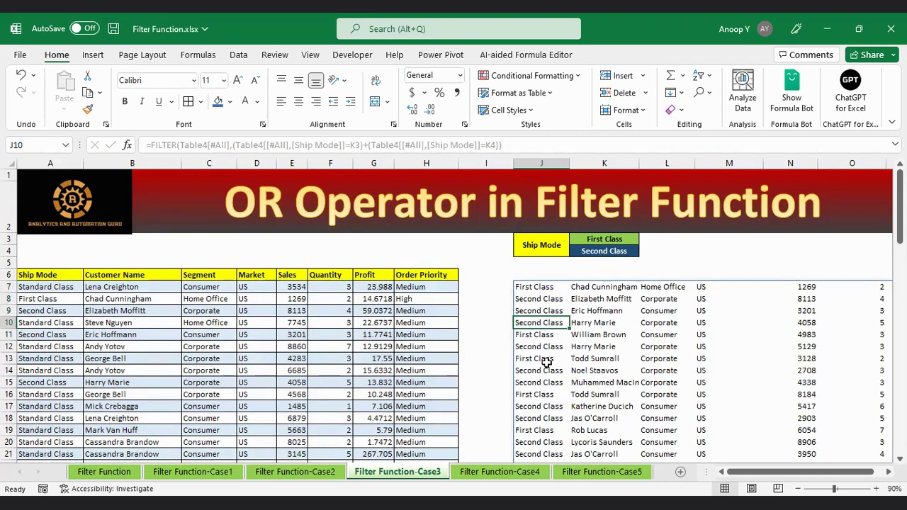
Set the first Ship Mode criterion in K3 to Standard Class and check the Ship Mode values of the filtered rows
{"action": "left_click", "coordinate": [629, 241]}
{"action": "left_click", "coordinate": [645, 241]}
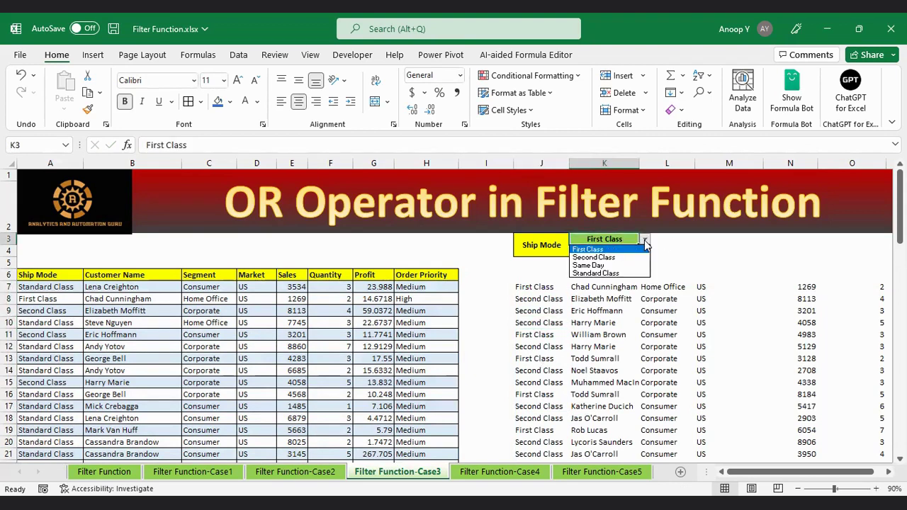
{"action": "left_click", "coordinate": [621, 276]}
{"action": "left_click_drag", "start_coordinate": [541, 290], "coordinate": [539, 371]}
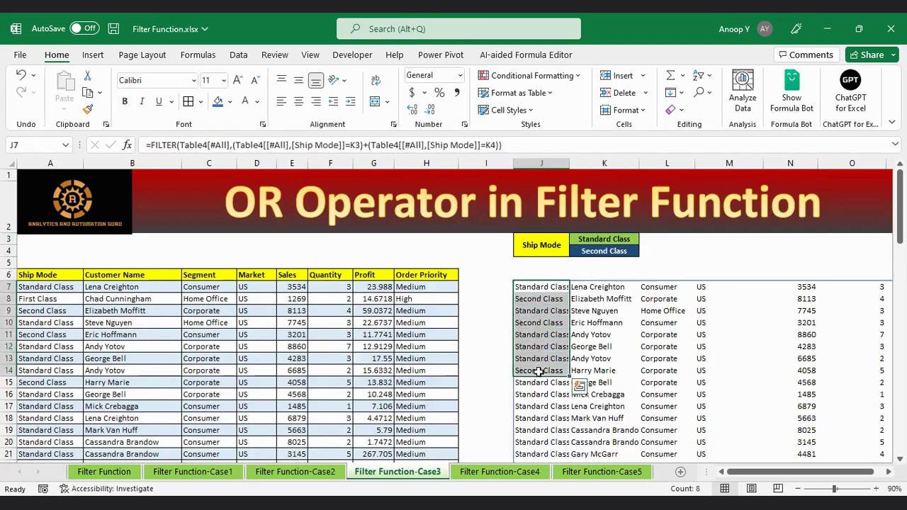
Set the second Ship Mode criterion in K4 to Same Day and check the Ship Mode values of the filtered rows
{"action": "left_click", "coordinate": [624, 252]}
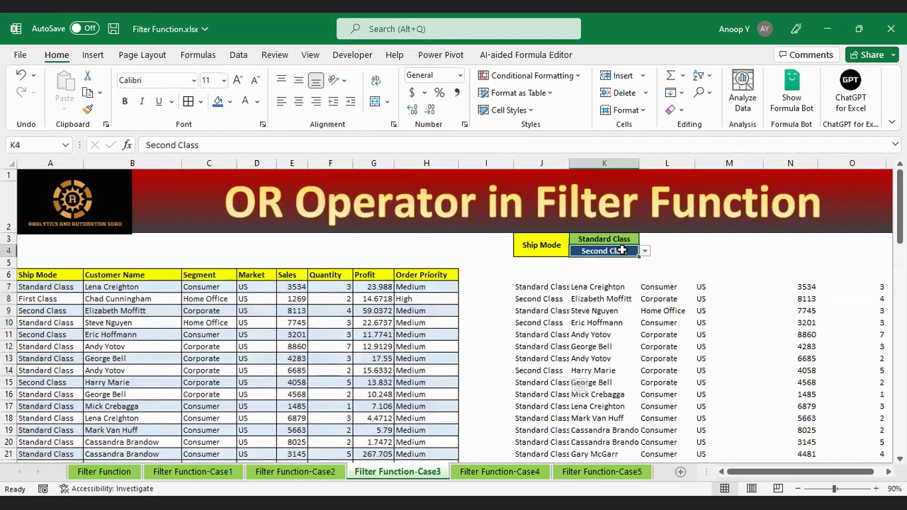
{"action": "left_click", "coordinate": [644, 252]}
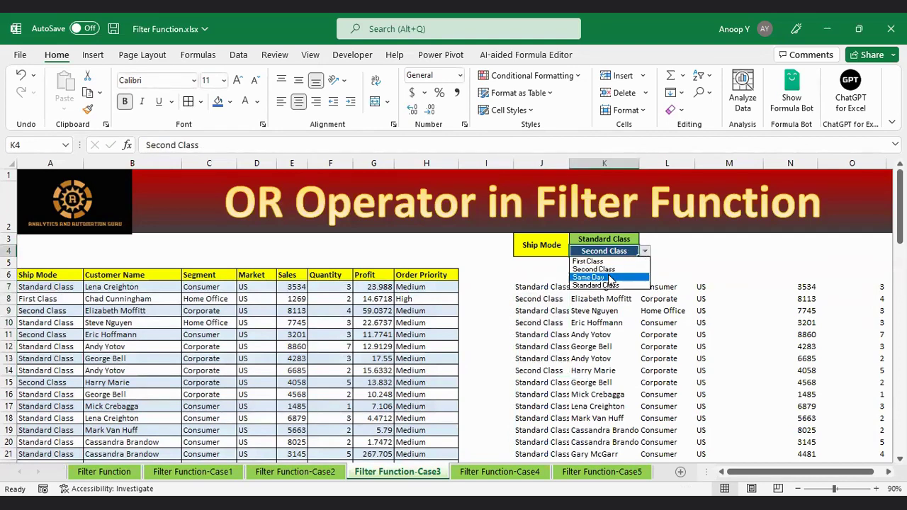
{"action": "left_click", "coordinate": [602, 278]}
{"action": "left_click", "coordinate": [542, 288]}
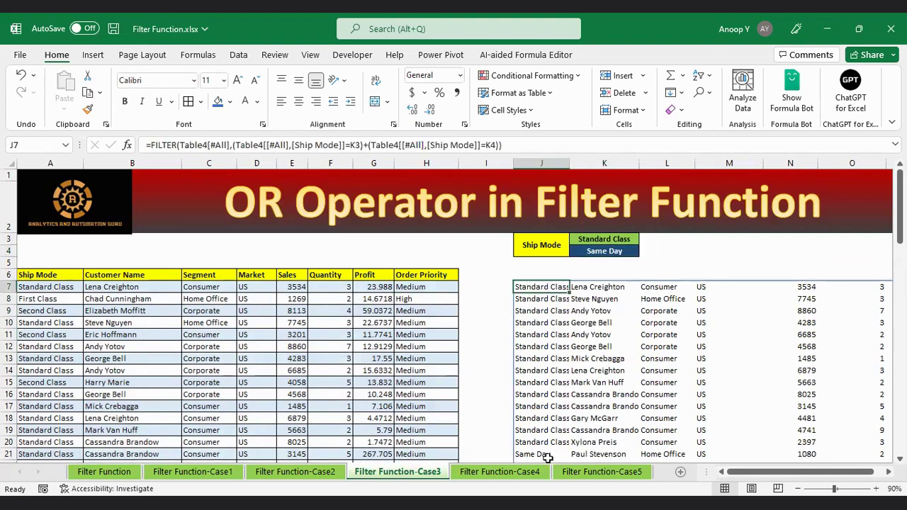
{"action": "left_click_drag", "start_coordinate": [537, 454], "coordinate": [533, 297]}
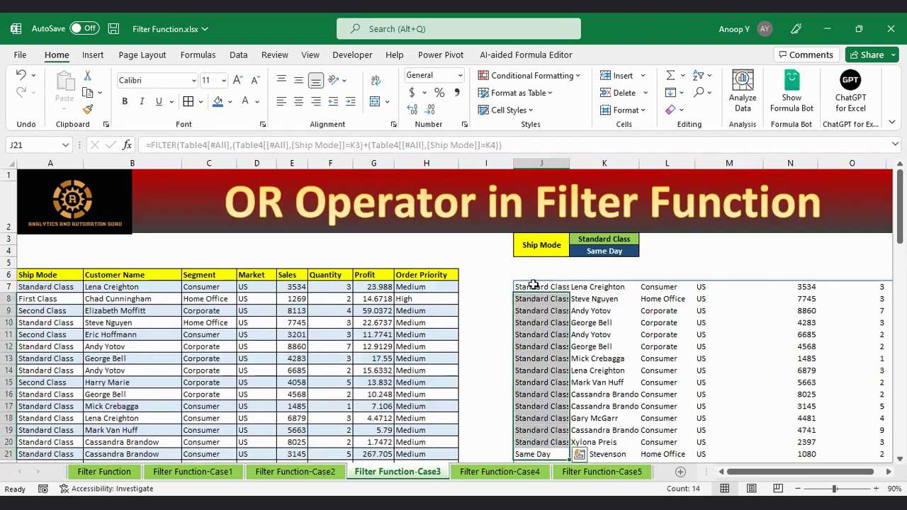
{"action": "left_click", "coordinate": [534, 291]}
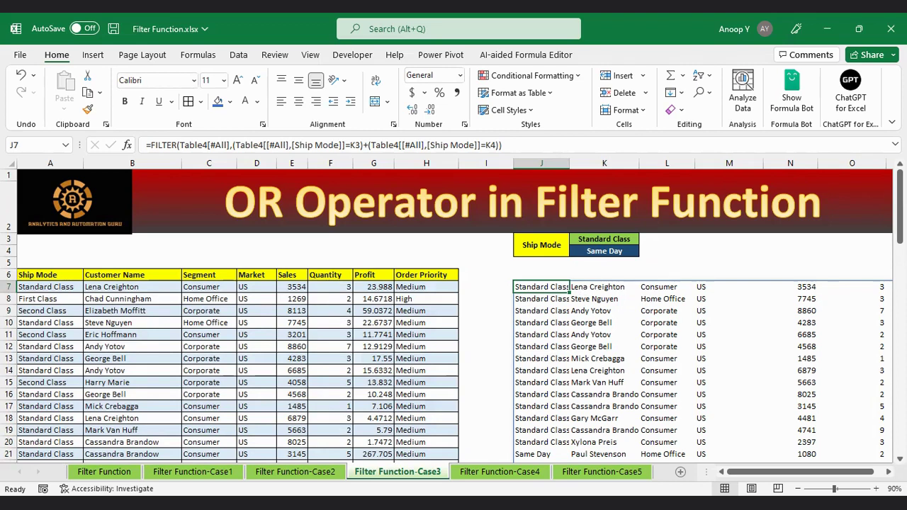
Switch to the Filter Function-Case4 sheet
{"action": "left_click", "coordinate": [500, 472]}
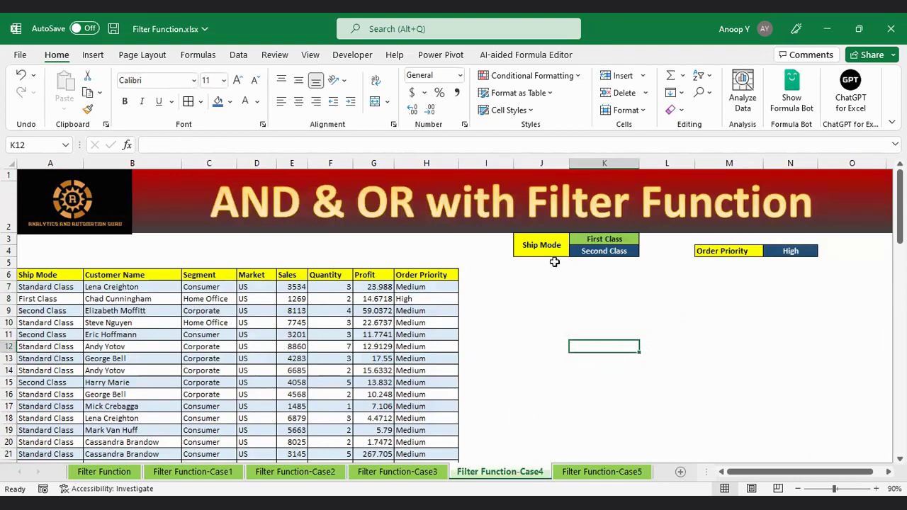
{"action": "left_click", "coordinate": [531, 265]}
{"action": "left_click", "coordinate": [528, 276]}
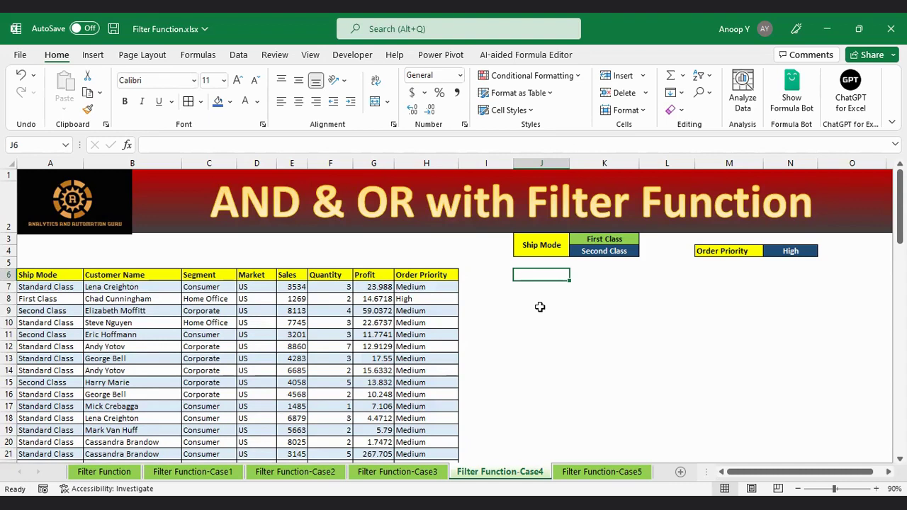
Examine the two Ship Mode criteria in K3:K4 and the Order Priority criterion in N4, including the choices available for N4
{"action": "left_click", "coordinate": [596, 241]}
{"action": "left_click", "coordinate": [603, 251]}
{"action": "left_click_drag", "start_coordinate": [612, 240], "coordinate": [614, 251]}
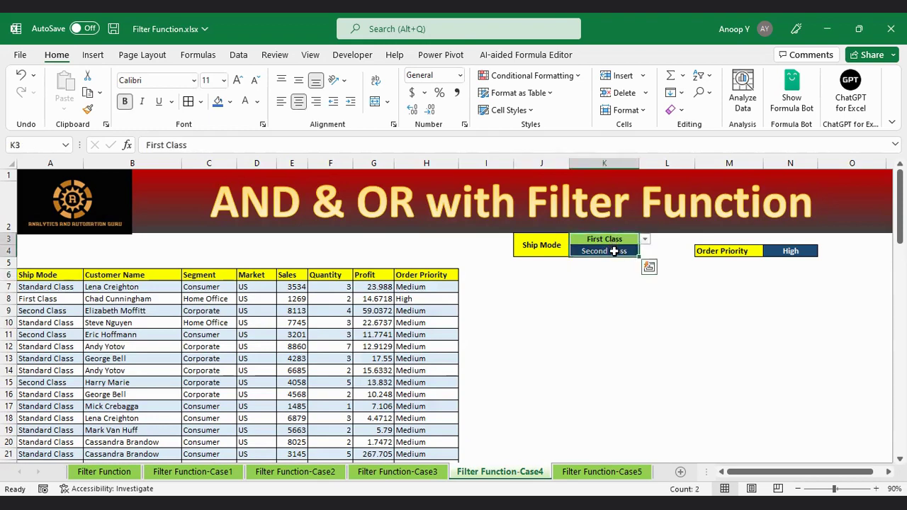
{"action": "left_click", "coordinate": [788, 254]}
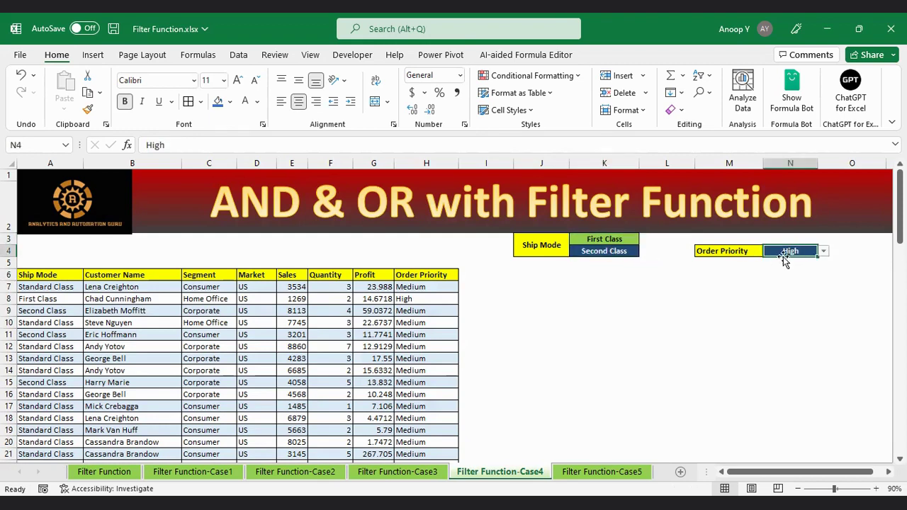
{"action": "left_click", "coordinate": [601, 240]}
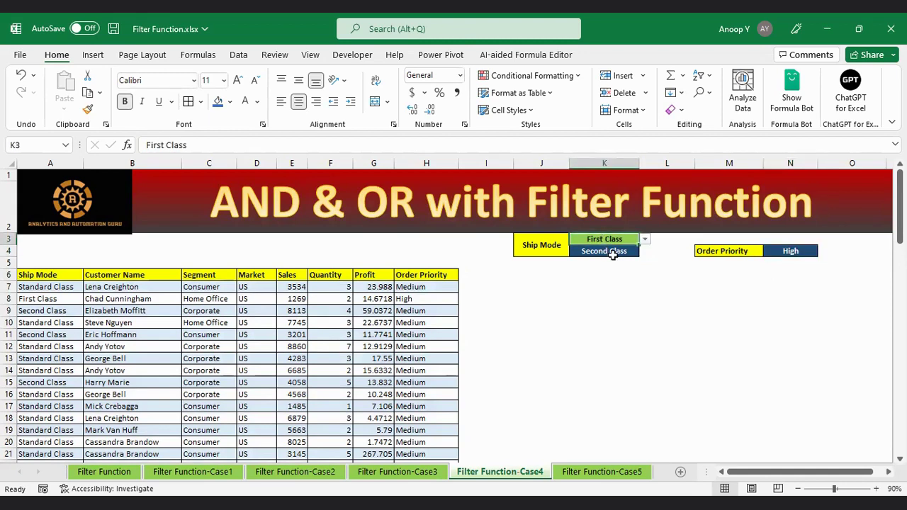
{"action": "left_click", "coordinate": [610, 251]}
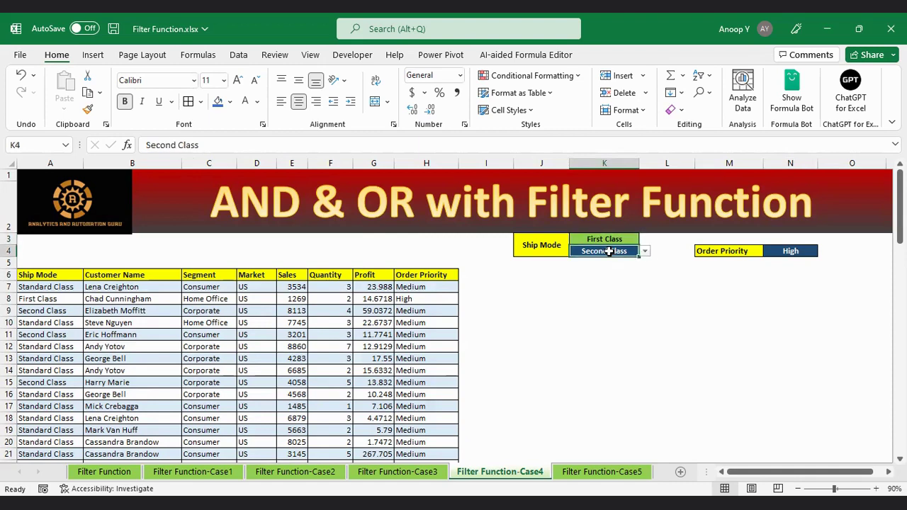
{"action": "left_click", "coordinate": [790, 251]}
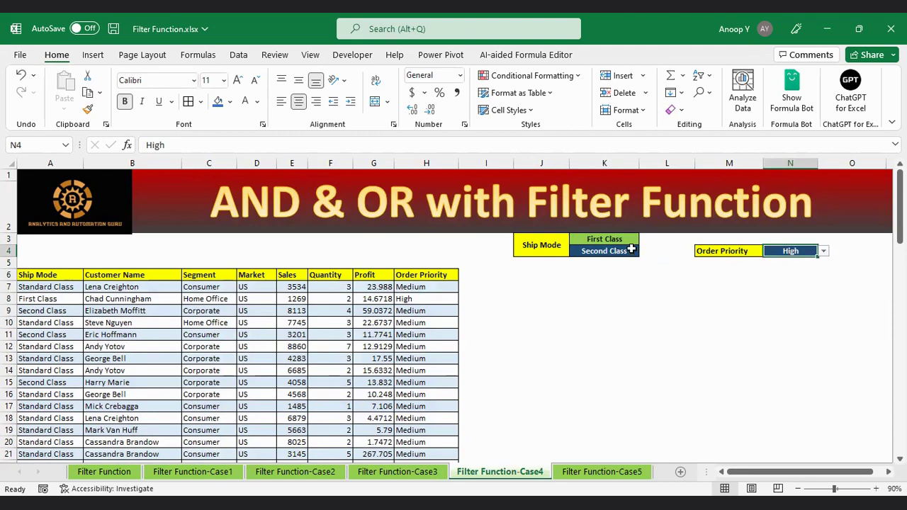
{"action": "left_click", "coordinate": [608, 239]}
{"action": "left_click_drag", "start_coordinate": [607, 239], "coordinate": [608, 251]}
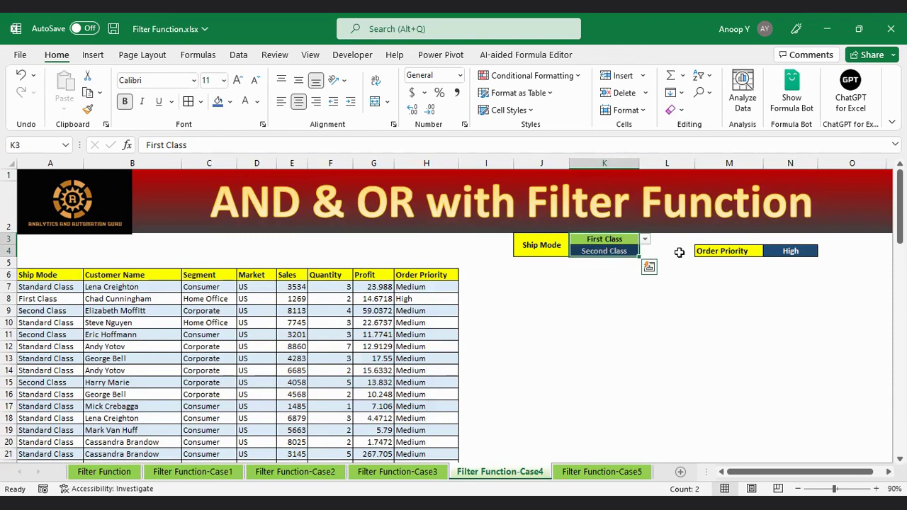
{"action": "left_click", "coordinate": [785, 252]}
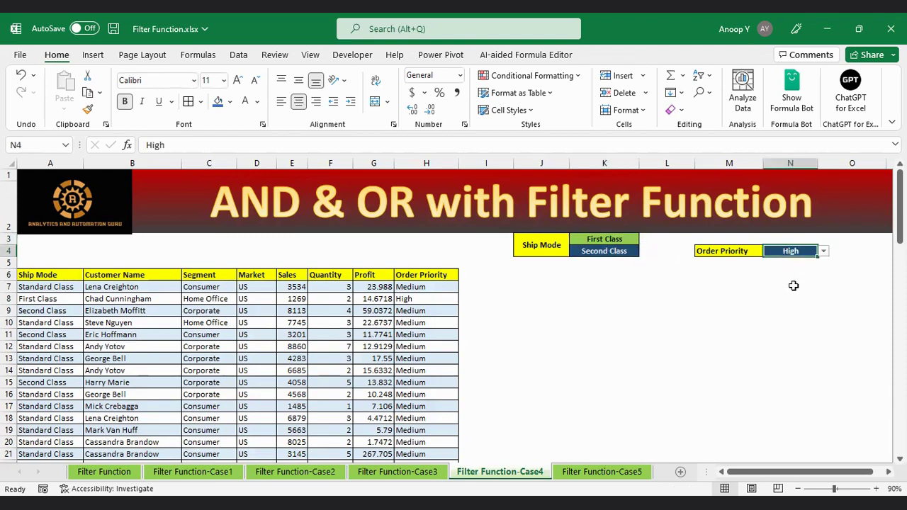
{"action": "left_click", "coordinate": [824, 252]}
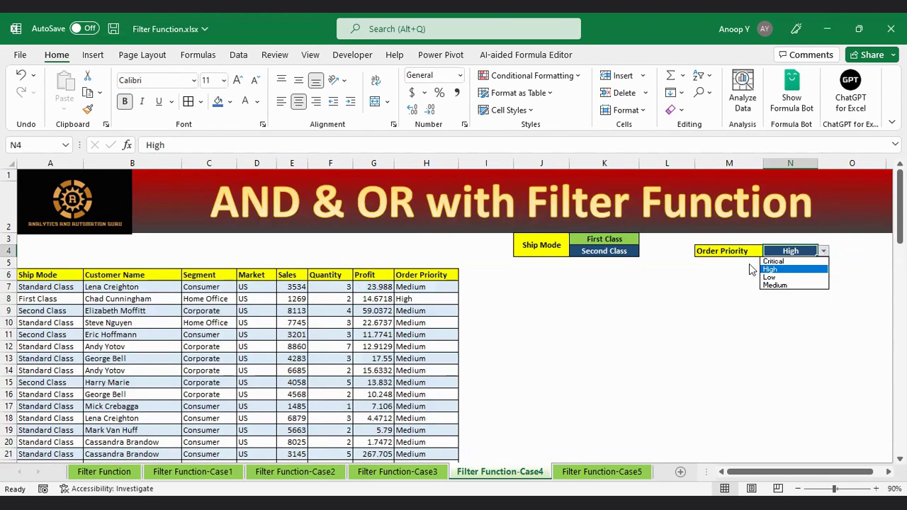
{"action": "left_click", "coordinate": [696, 277]}
{"action": "left_click_drag", "start_coordinate": [586, 242], "coordinate": [593, 254]}
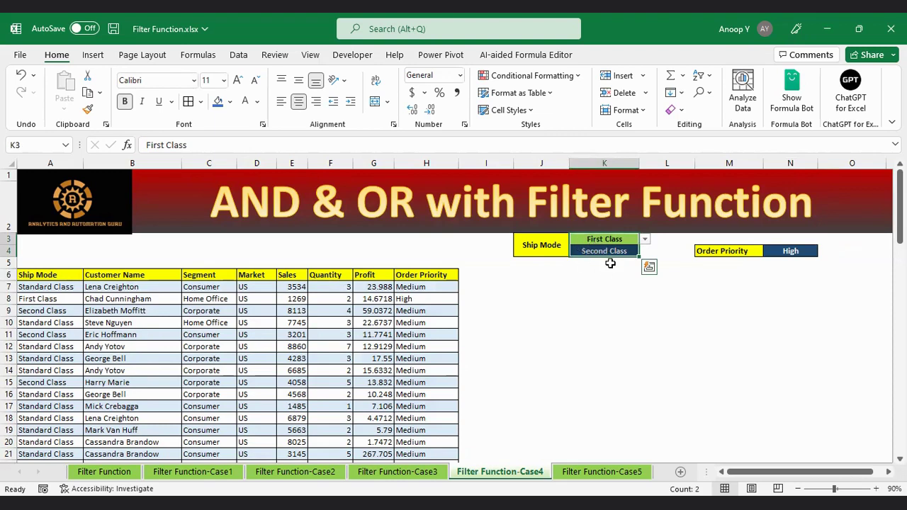
{"action": "left_click", "coordinate": [795, 251]}
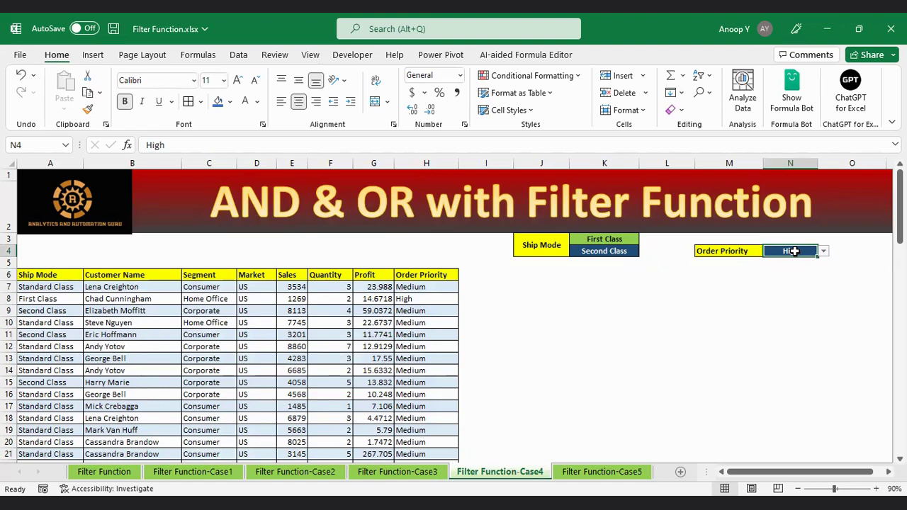
Start a FILTER formula in J7 with the whole table including headers, Table5[#All], as its array argument
{"action": "left_click", "coordinate": [510, 285]}
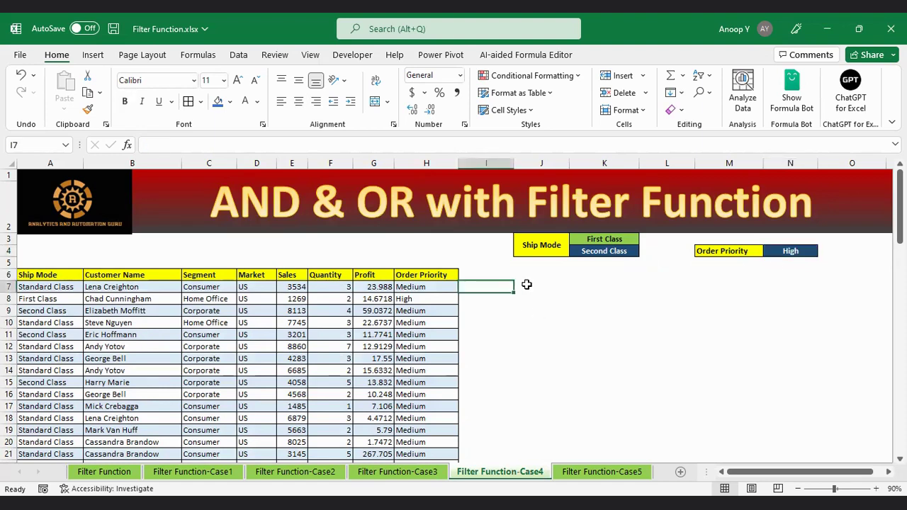
{"action": "left_click", "coordinate": [526, 284]}
{"action": "type", "text": "="}
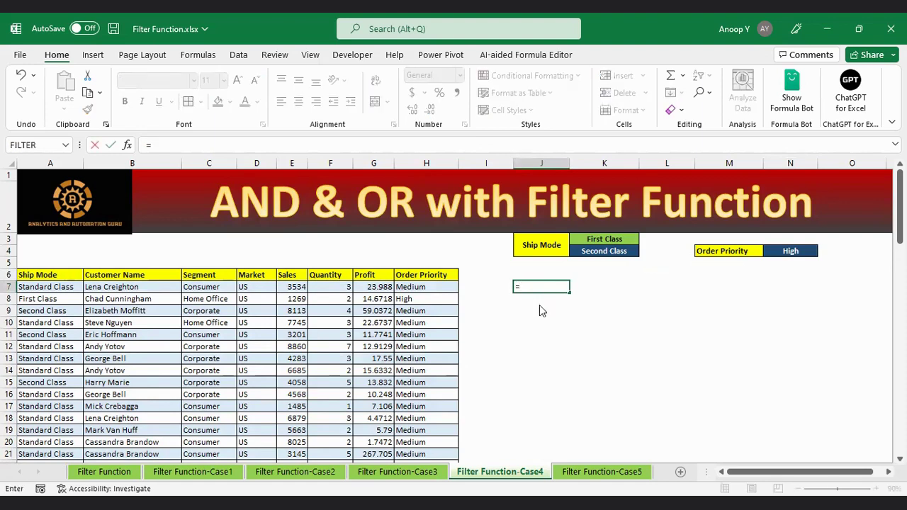
{"action": "type", "text": "FILTER("}
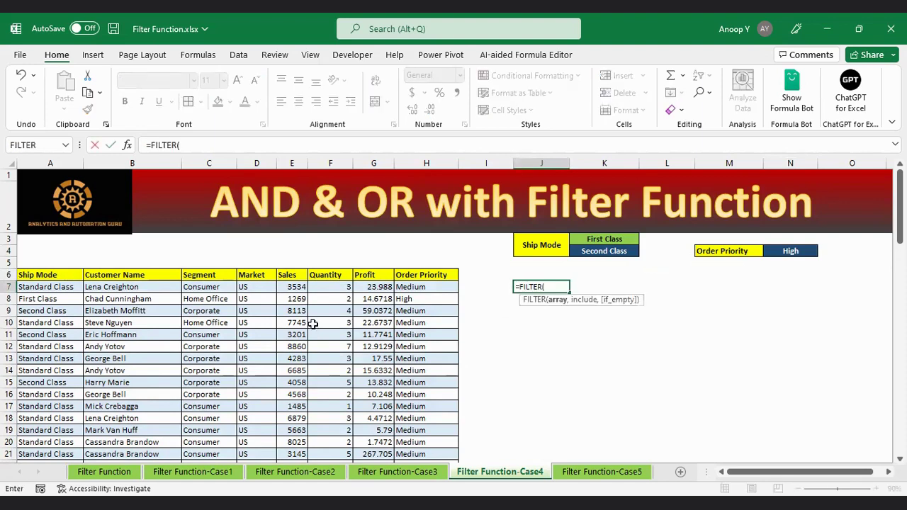
{"action": "left_click", "coordinate": [36, 276]}
{"action": "key", "text": "ctrl+shift+Right"}
{"action": "key", "text": "ctrl+shift+Down"}
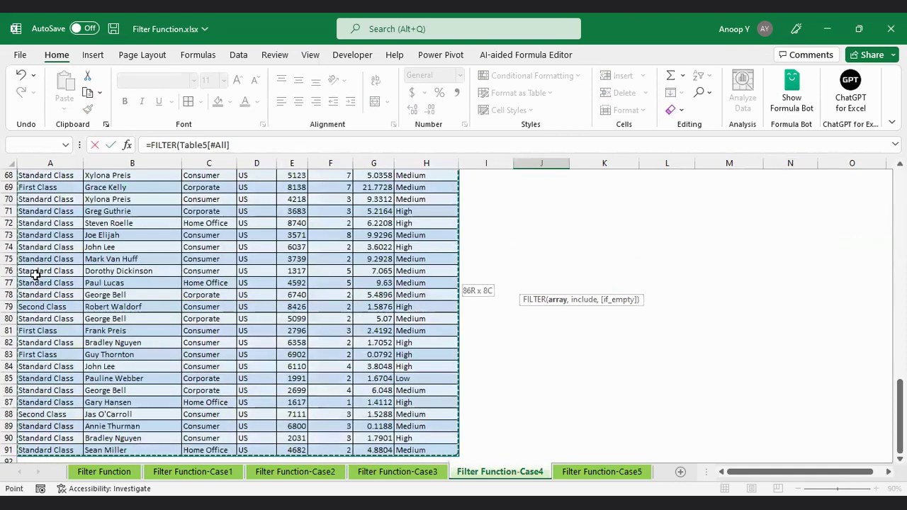
{"action": "type", "text": ","}
Add the first include condition to the J7 formula, matching the whole Ship Mode column to K3: (Table5[[#All],[Ship Mode]]=K3
{"action": "left_click_drag", "start_coordinate": [900, 417], "coordinate": [900, 205]}
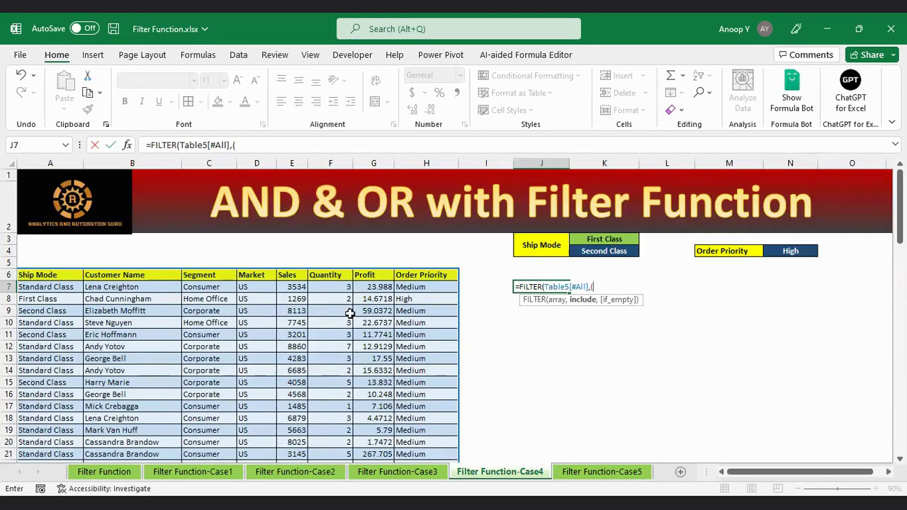
{"action": "left_click", "coordinate": [43, 275]}
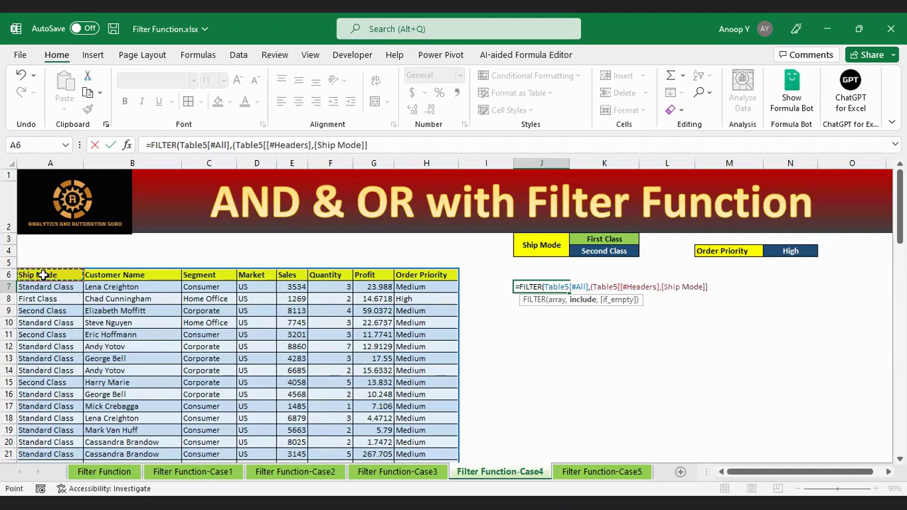
{"action": "key", "text": "ctrl+shift+Down"}
{"action": "type", "text": "="}
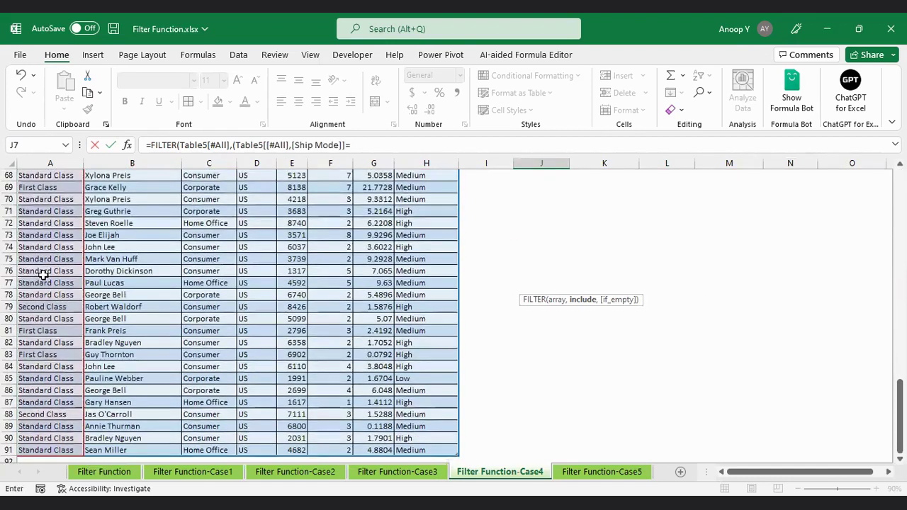
{"action": "left_click_drag", "start_coordinate": [901, 417], "coordinate": [901, 205]}
{"action": "left_click", "coordinate": [599, 240]}
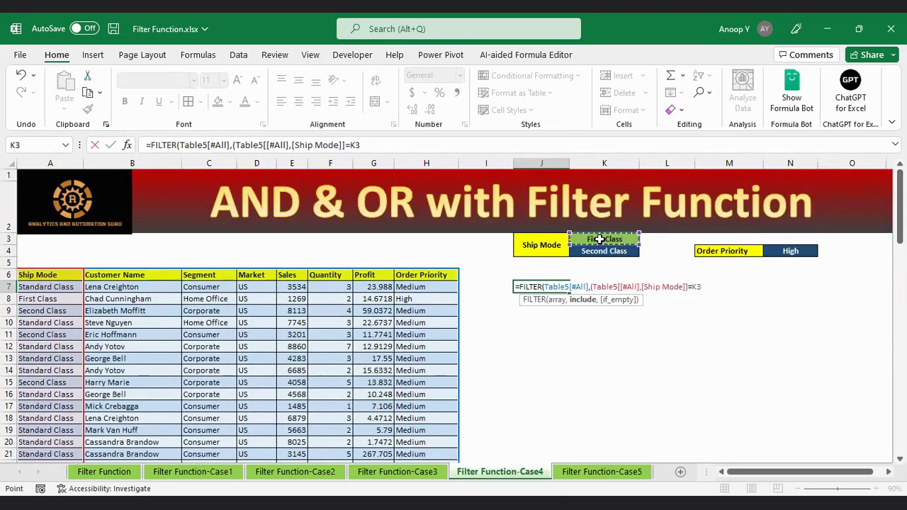
Close the first condition and add the OR condition +(Table5[[#All],[Ship Mode]]=K4) to the J7 formula
{"action": "type", "text": ")+("}
{"action": "left_click", "coordinate": [35, 275]}
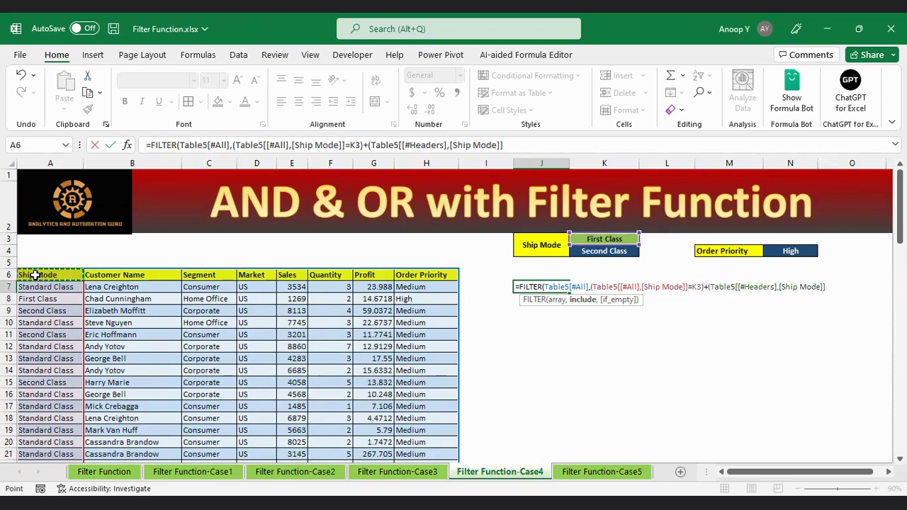
{"action": "key", "text": "ctrl+shift+Down"}
{"action": "type", "text": "="}
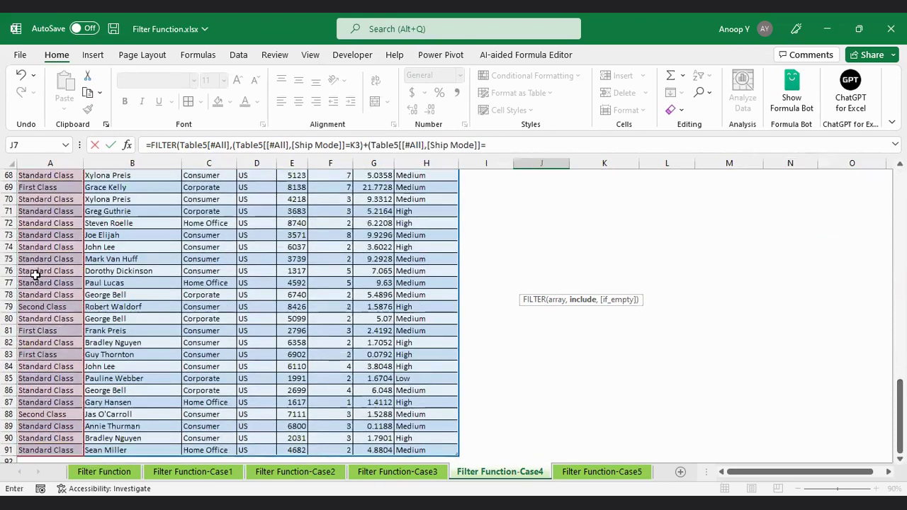
{"action": "left_click_drag", "start_coordinate": [901, 416], "coordinate": [901, 209]}
{"action": "left_click", "coordinate": [610, 251]}
{"action": "type", "text": ")"}
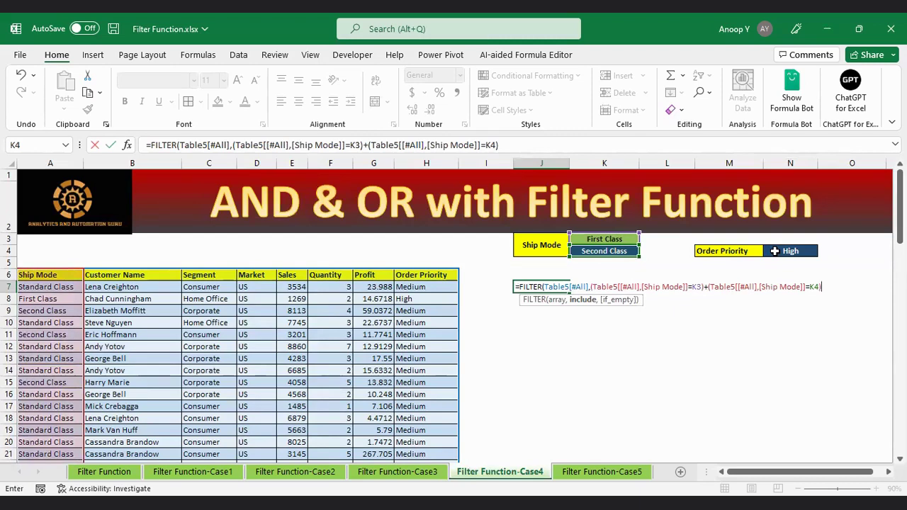
Enclose the two Ship Mode conditions in one outer pair of parentheses and append *(Table5[[#All],[Order Priority]]= to the J7 formula
{"action": "left_click", "coordinate": [234, 144]}
{"action": "type", "text": "("}
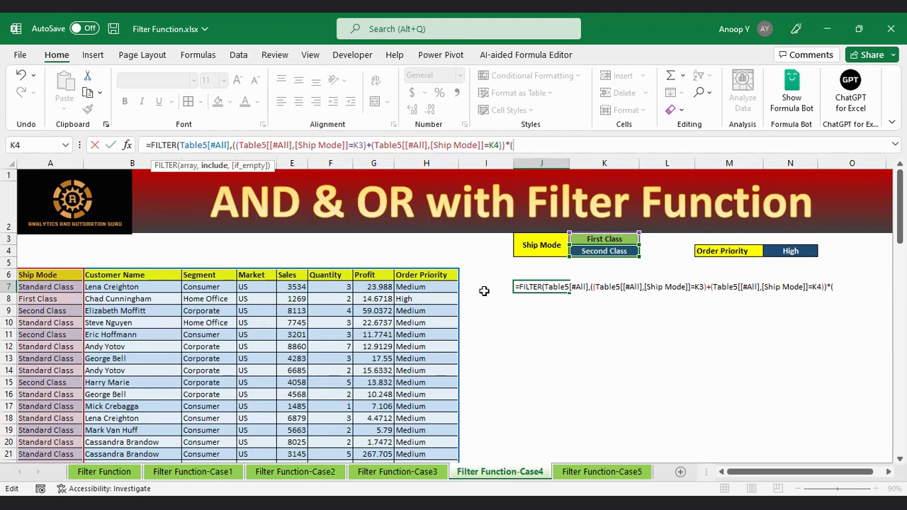
{"action": "left_click", "coordinate": [428, 275]}
{"action": "key", "text": "ctrl+shift+Down"}
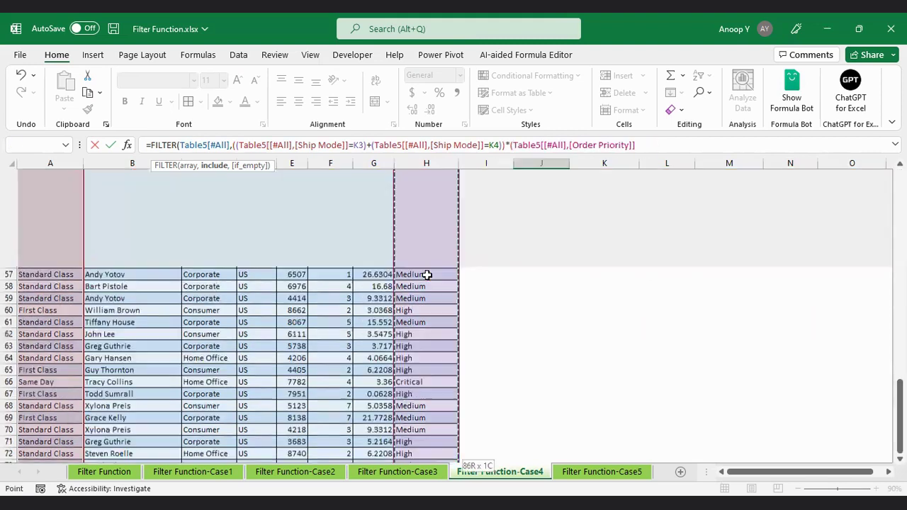
{"action": "type", "text": "="}
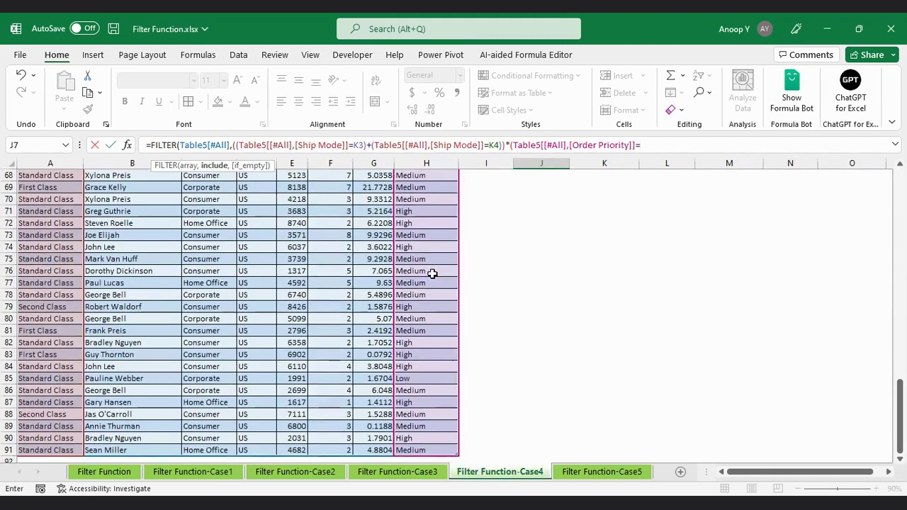
Finish the AND condition with N4 as the Order Priority criterion, close its parenthesis and enter the FILTER formula in J7
{"action": "scroll", "coordinate": [772, 278], "scroll_direction": "up", "scroll_amount": 20}
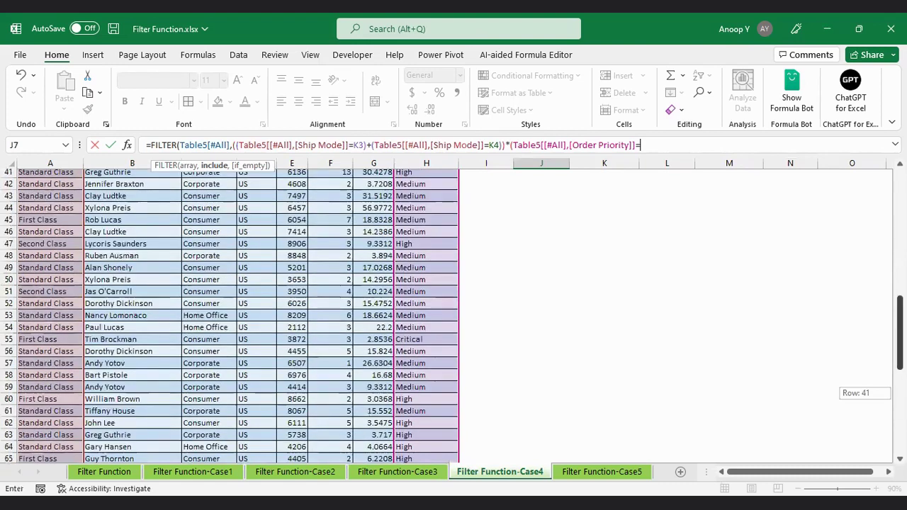
{"action": "left_click", "coordinate": [787, 251]}
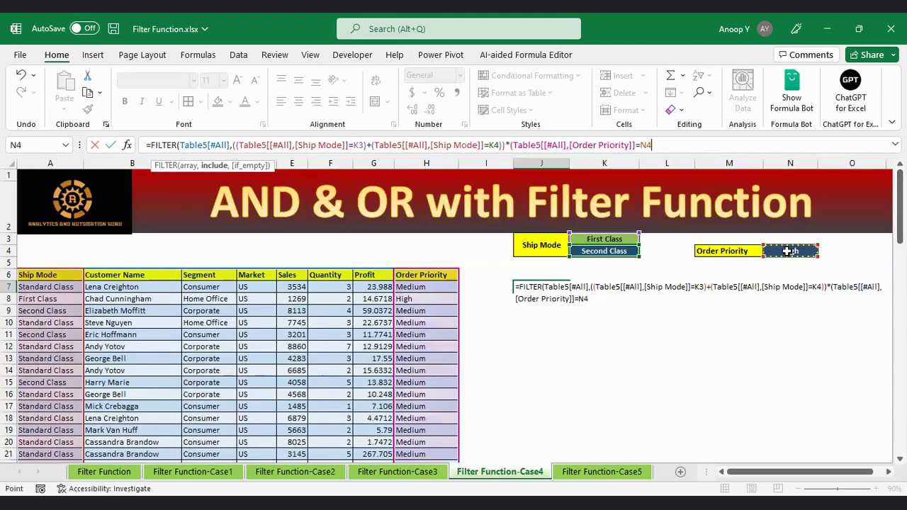
{"action": "type", "text": ")"}
{"action": "key", "text": "Return"}
{"action": "key", "text": "Up"}
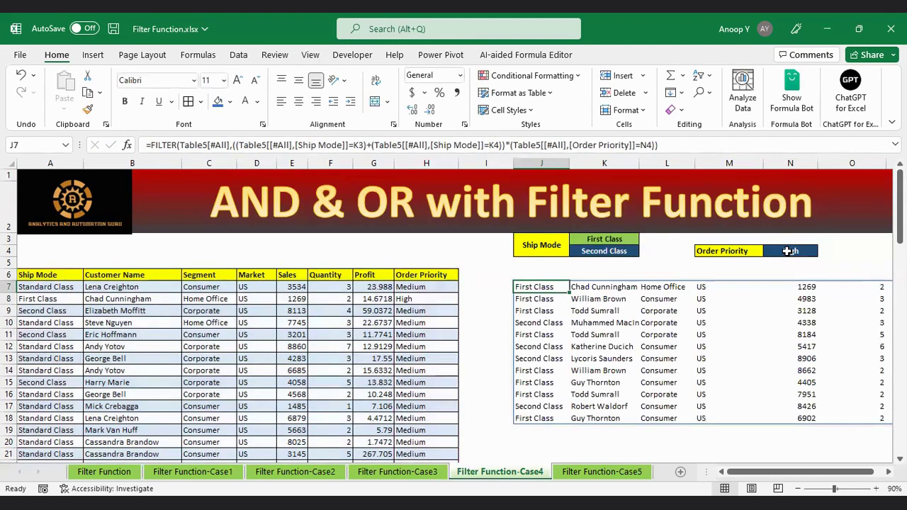
Check the Ship Mode and Order Priority columns of the filtered rows against the criteria
{"action": "left_click_drag", "start_coordinate": [541, 286], "coordinate": [541, 417]}
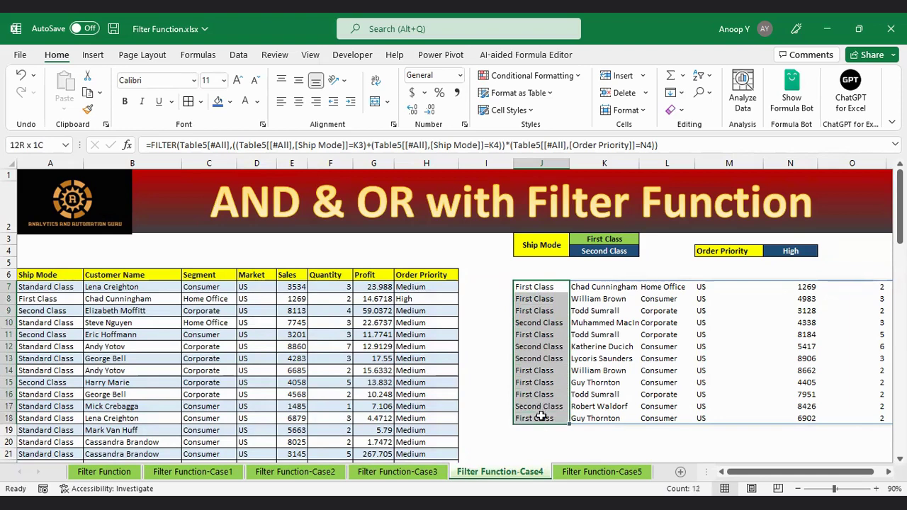
{"action": "left_click", "coordinate": [709, 298]}
{"action": "left_click_drag", "start_coordinate": [828, 472], "coordinate": [838, 471]}
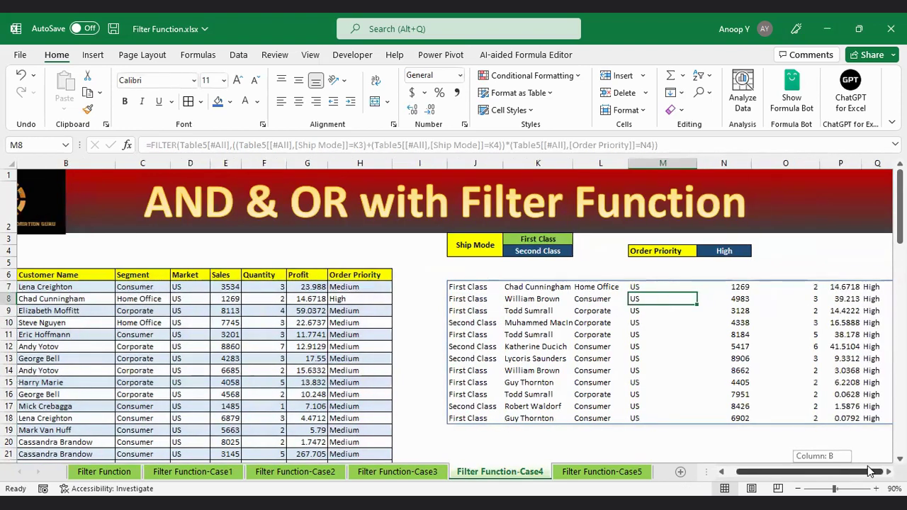
{"action": "left_click", "coordinate": [872, 287]}
{"action": "left_click_drag", "start_coordinate": [872, 286], "coordinate": [875, 413]}
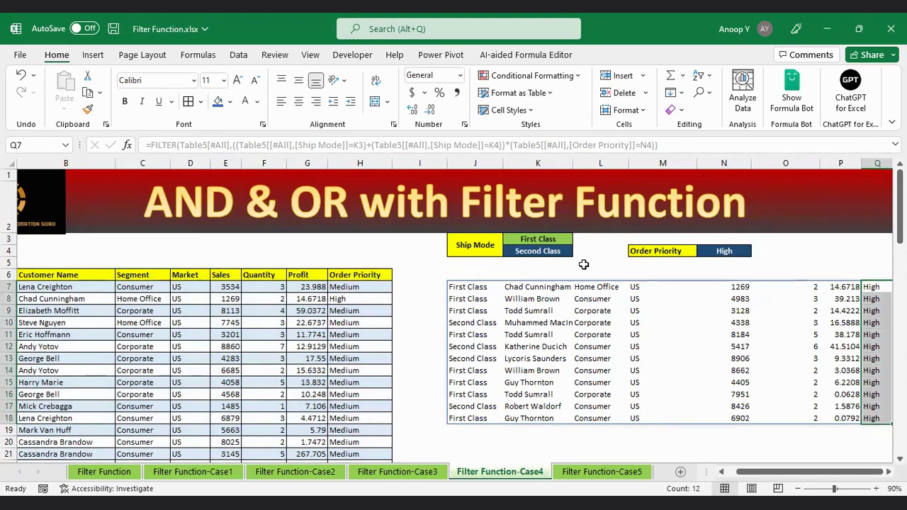
Set the second Ship Mode criterion in K4 to Same Day and the Order Priority criterion in N4 to Critical
{"action": "left_click", "coordinate": [557, 251]}
{"action": "left_click", "coordinate": [578, 252]}
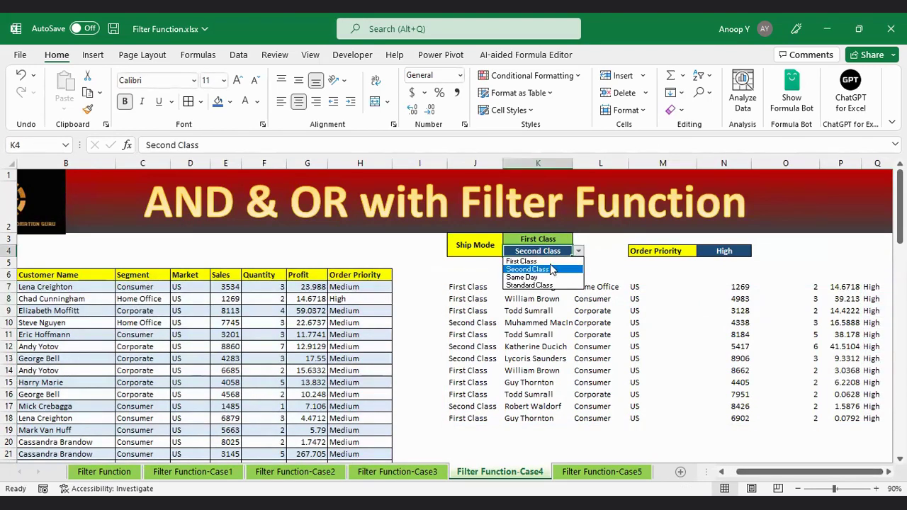
{"action": "left_click", "coordinate": [539, 277]}
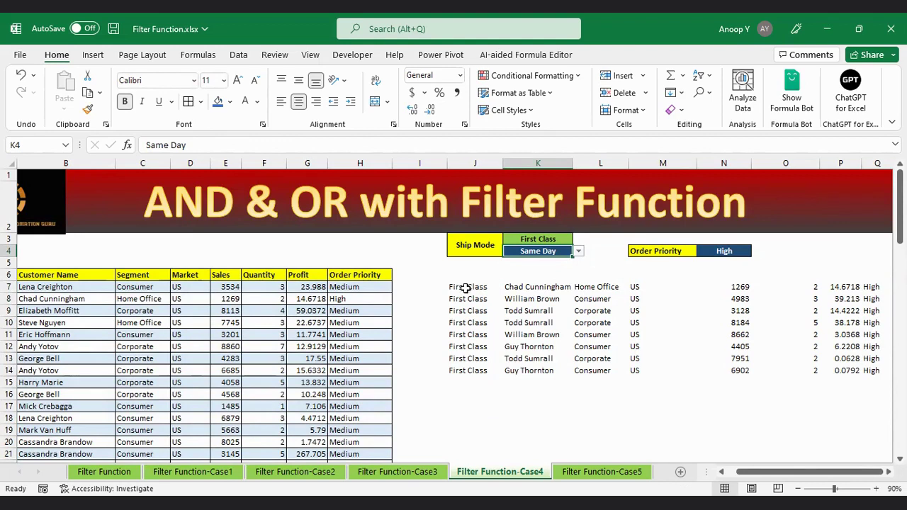
{"action": "left_click", "coordinate": [724, 251]}
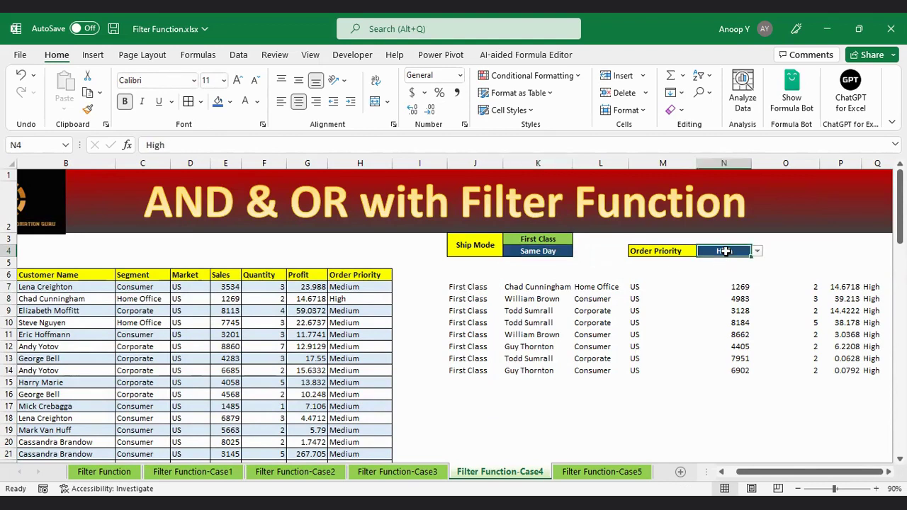
{"action": "left_click", "coordinate": [757, 252]}
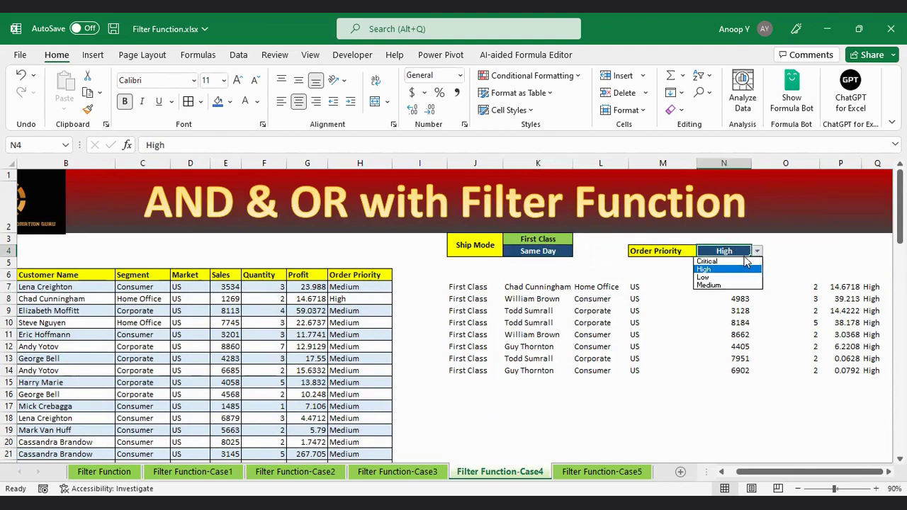
{"action": "left_click", "coordinate": [737, 262]}
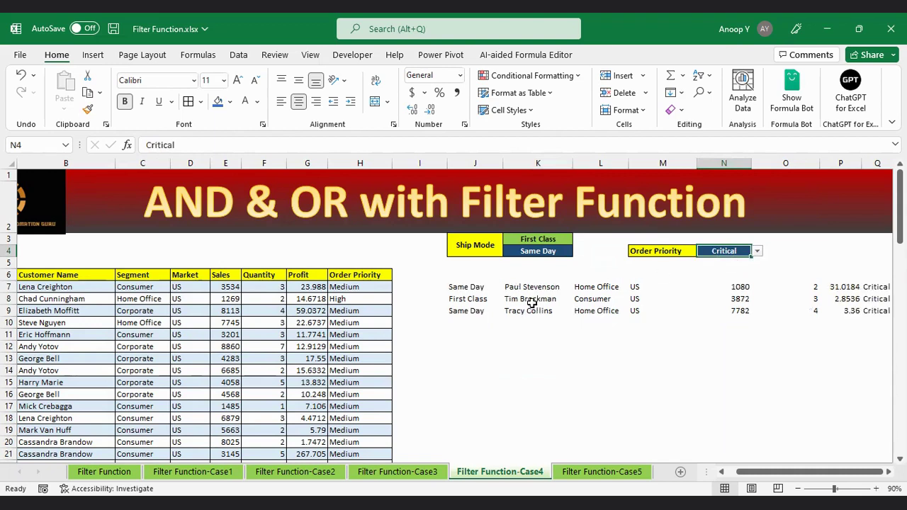
Compare the Ship Mode and Order Priority values of the extracted rows with the criteria in K3:K4 and N4
{"action": "left_click_drag", "start_coordinate": [468, 287], "coordinate": [469, 311]}
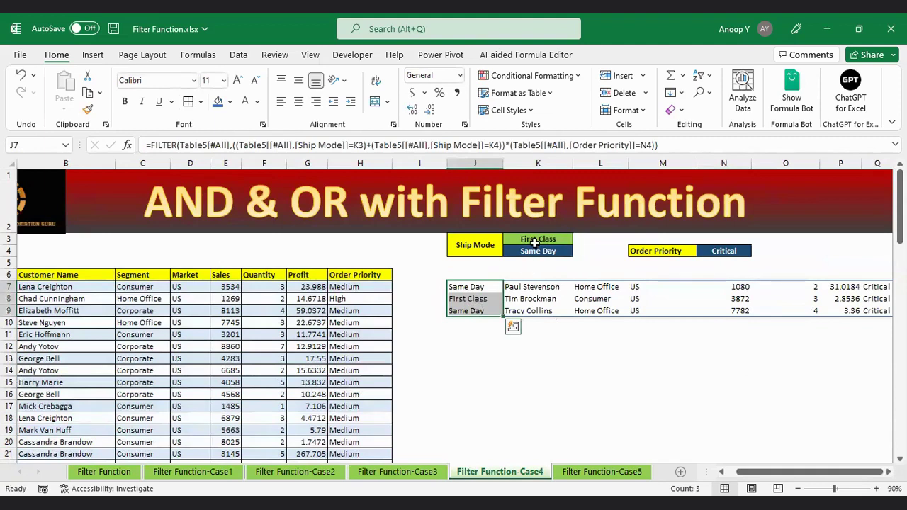
{"action": "left_click", "coordinate": [535, 242]}
{"action": "left_click_drag", "start_coordinate": [535, 241], "coordinate": [534, 252]}
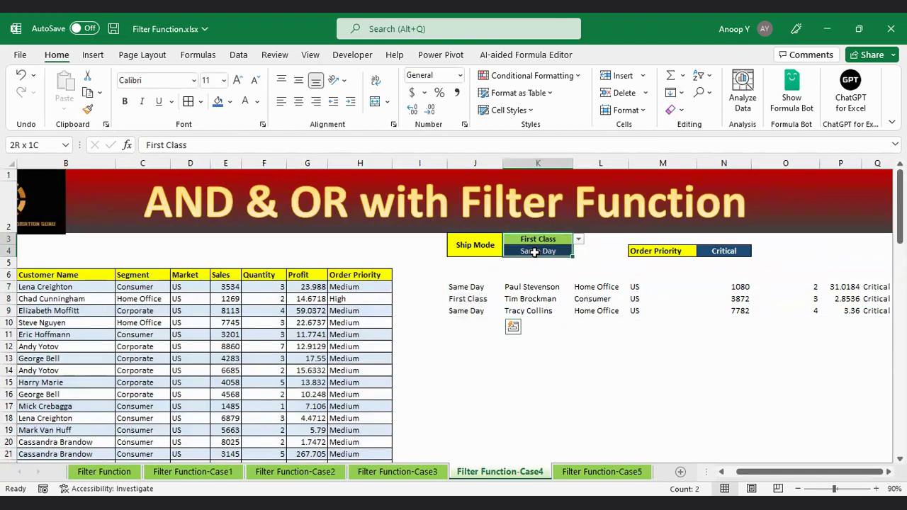
{"action": "left_click", "coordinate": [535, 252]}
{"action": "left_click", "coordinate": [723, 254]}
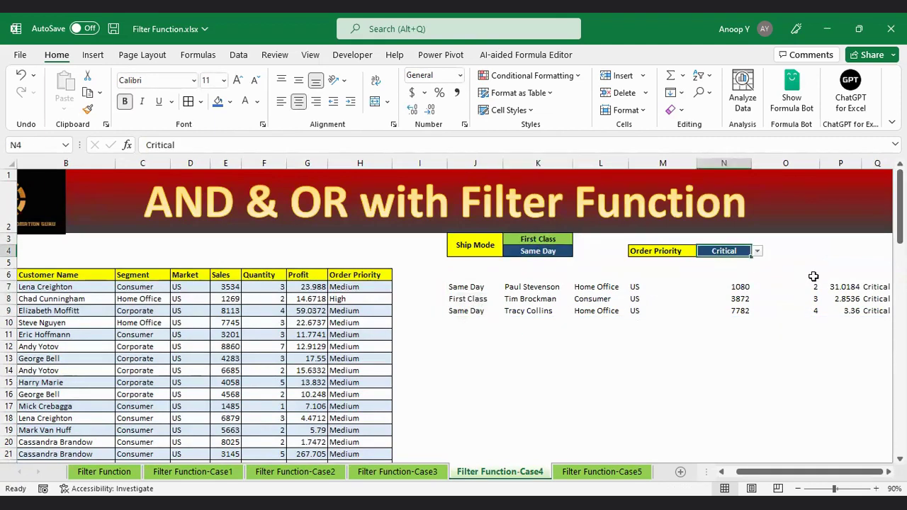
{"action": "left_click_drag", "start_coordinate": [871, 286], "coordinate": [874, 310]}
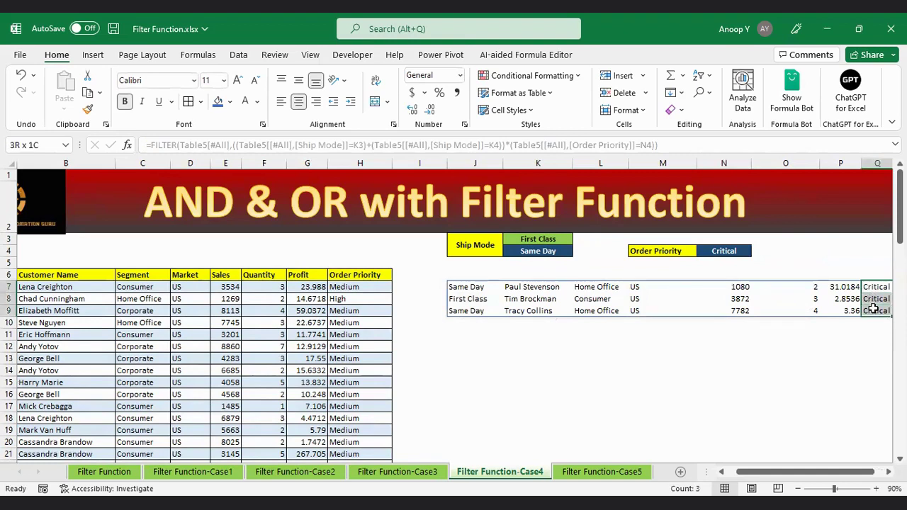
{"action": "left_click", "coordinate": [472, 286]}
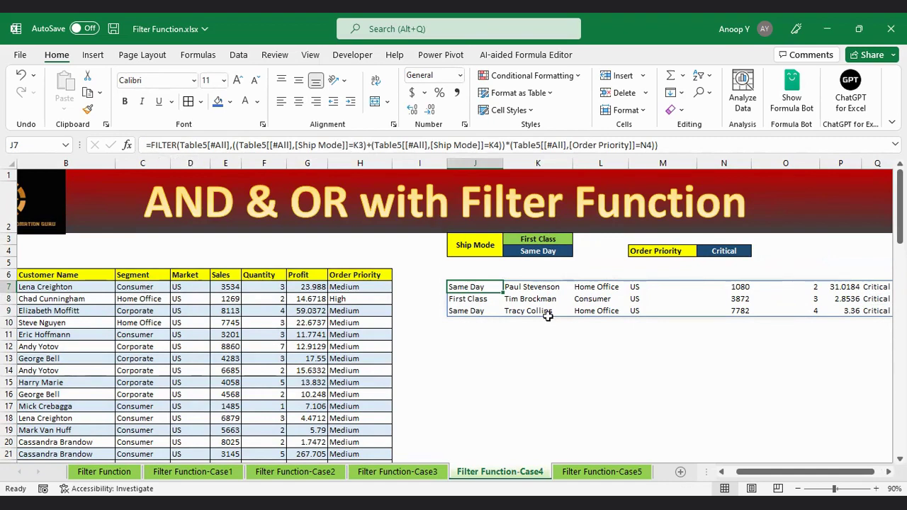
{"action": "left_click_drag", "start_coordinate": [770, 472], "coordinate": [748, 473]}
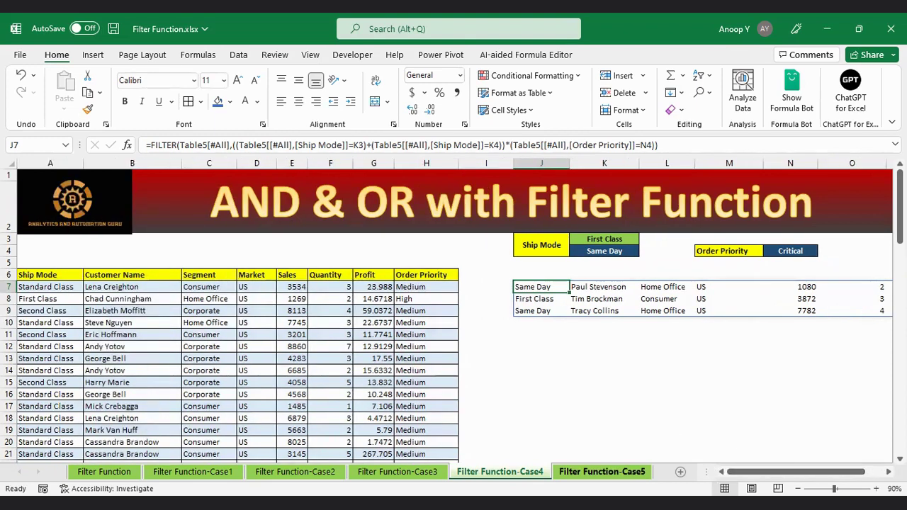
Open the Filter Function-Case5 sheet and examine its source table and the Ship Mode choices available for K4
{"action": "left_click", "coordinate": [602, 472]}
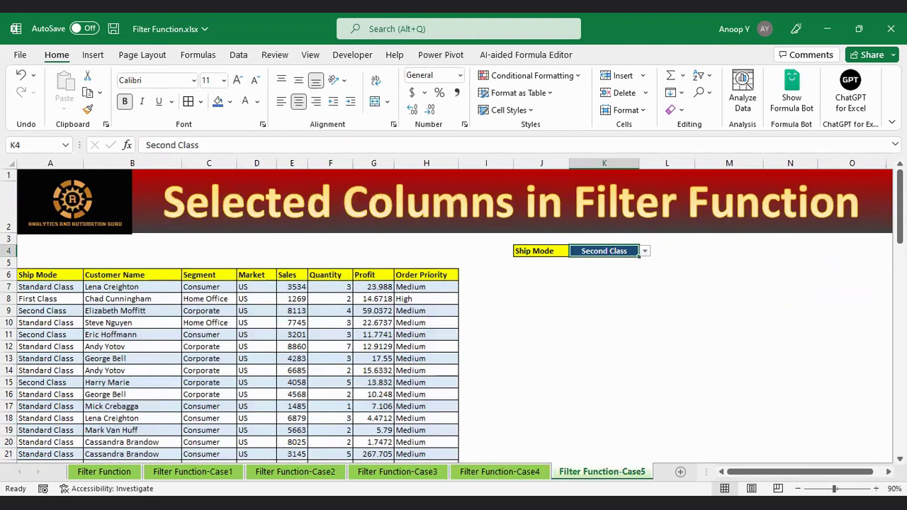
{"action": "left_click", "coordinate": [515, 287]}
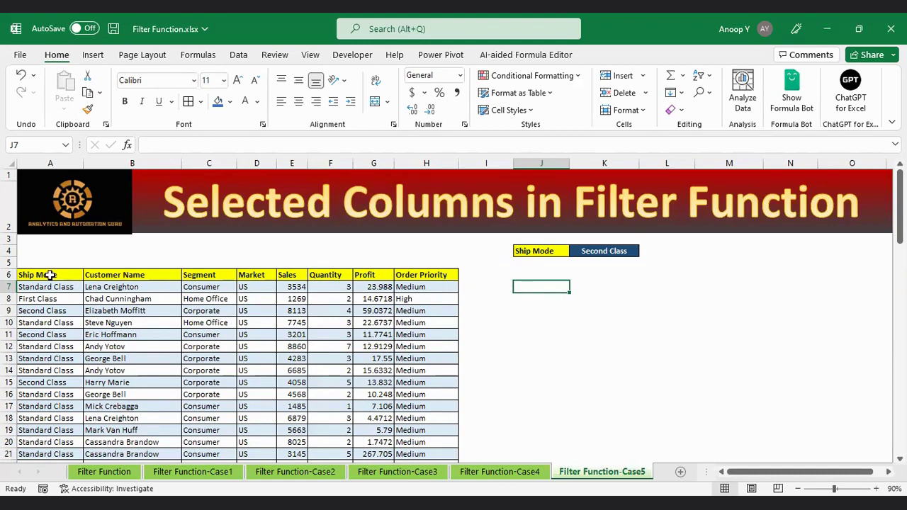
{"action": "left_click_drag", "start_coordinate": [46, 274], "coordinate": [441, 354]}
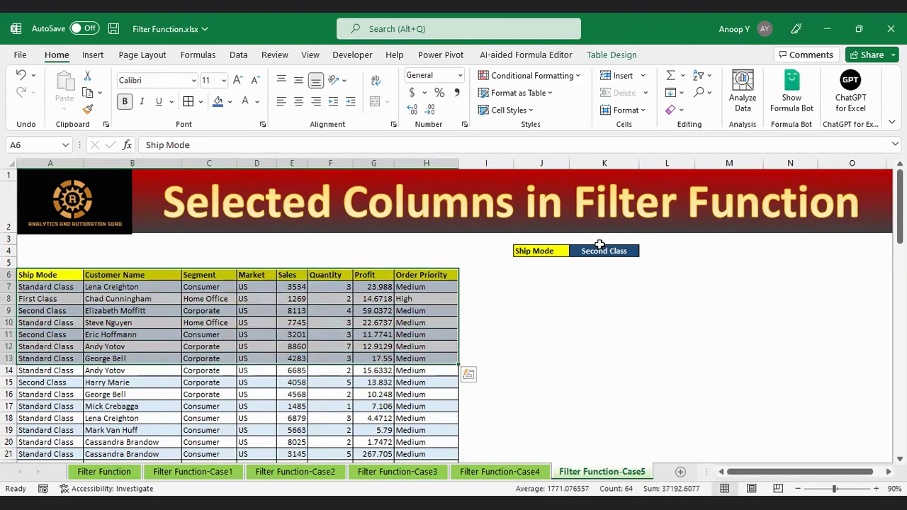
{"action": "left_click", "coordinate": [604, 250]}
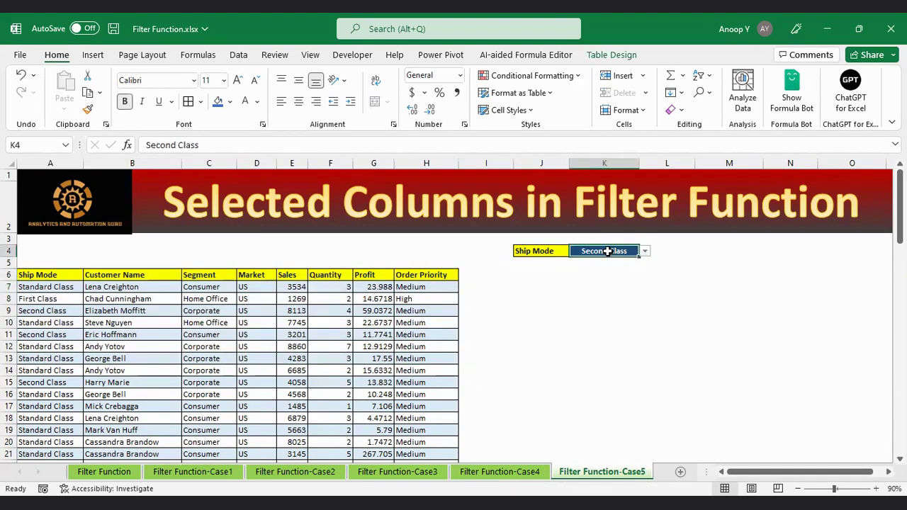
{"action": "left_click", "coordinate": [646, 252]}
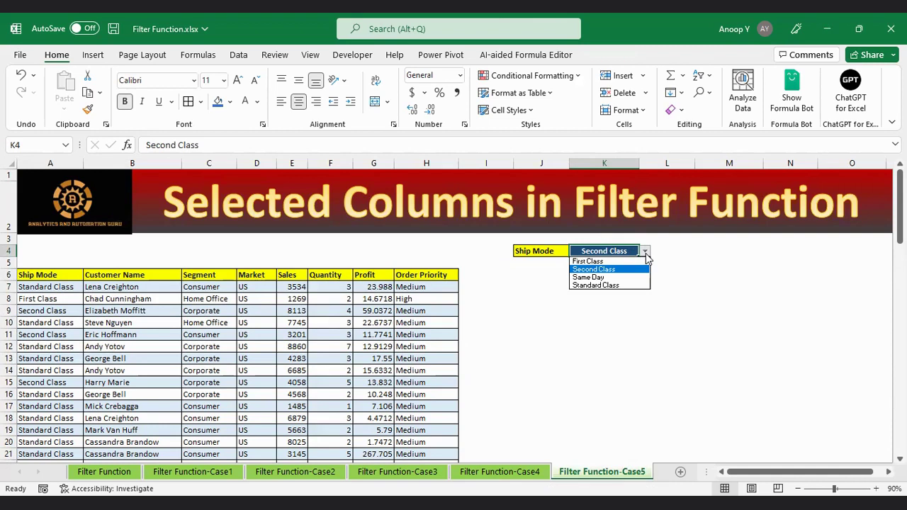
{"action": "left_click", "coordinate": [510, 287]}
Start a FILTER formula in J7 with the whole table including headers, Table6[#All], as its array argument
{"action": "left_click", "coordinate": [533, 286]}
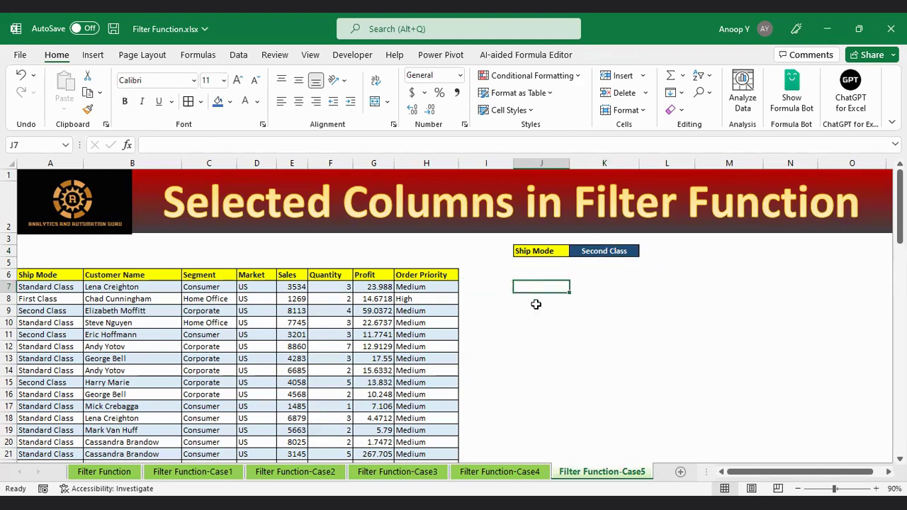
{"action": "type", "text": "="}
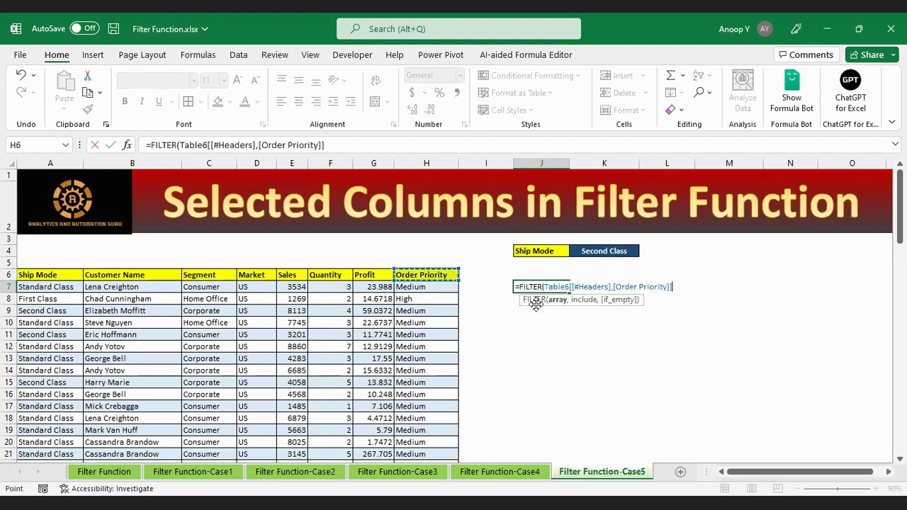
{"action": "key", "text": "ctrl+shift+Left"}
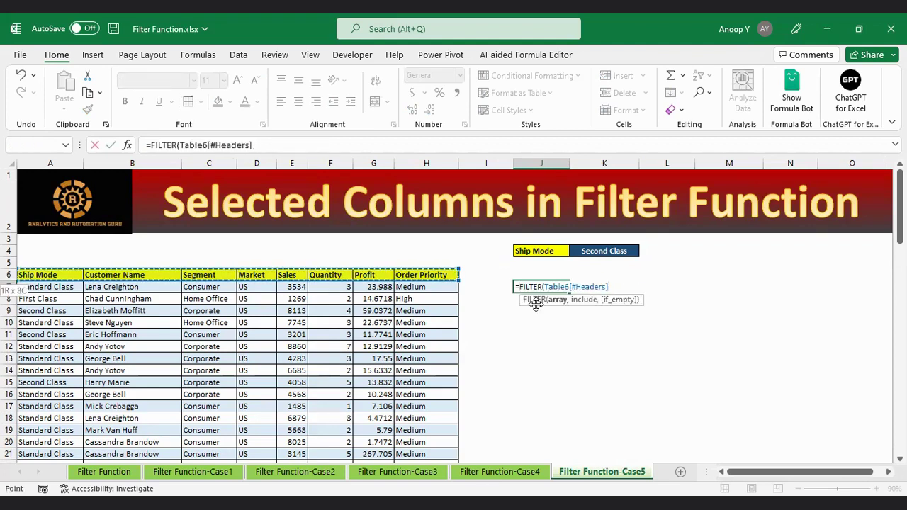
{"action": "key", "text": "ctrl+shift+Down"}
{"action": "type", "text": ","}
{"action": "left_click_drag", "start_coordinate": [900, 416], "coordinate": [901, 206]}
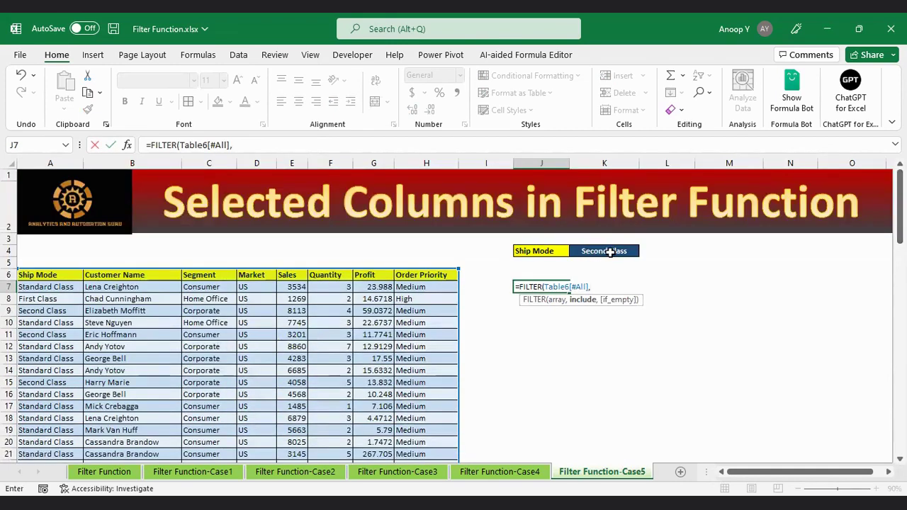
Add the include condition Table6[[#All],[Ship Mode]]=K4, close the FILTER function and enter the J7 formula
{"action": "left_click", "coordinate": [36, 276]}
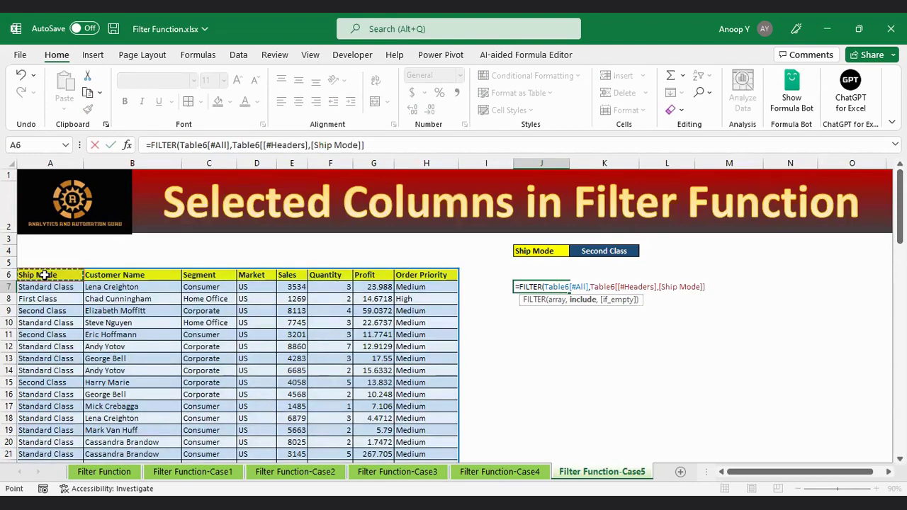
{"action": "key", "text": "ctrl+shift+Down"}
{"action": "type", "text": "="}
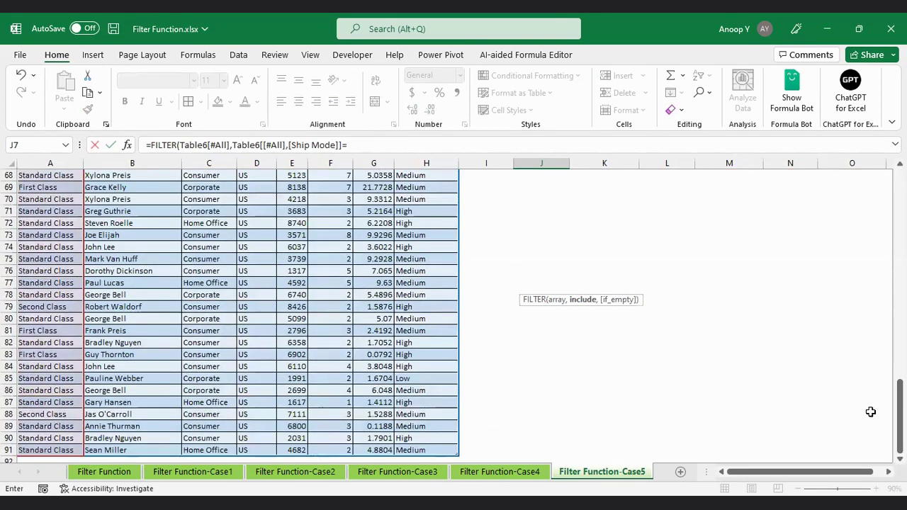
{"action": "left_click_drag", "start_coordinate": [901, 416], "coordinate": [901, 205]}
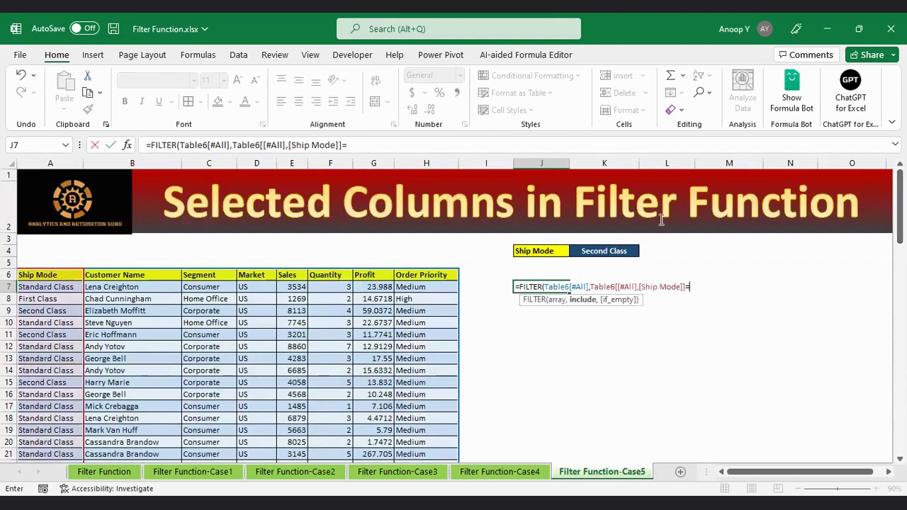
{"action": "left_click", "coordinate": [616, 250]}
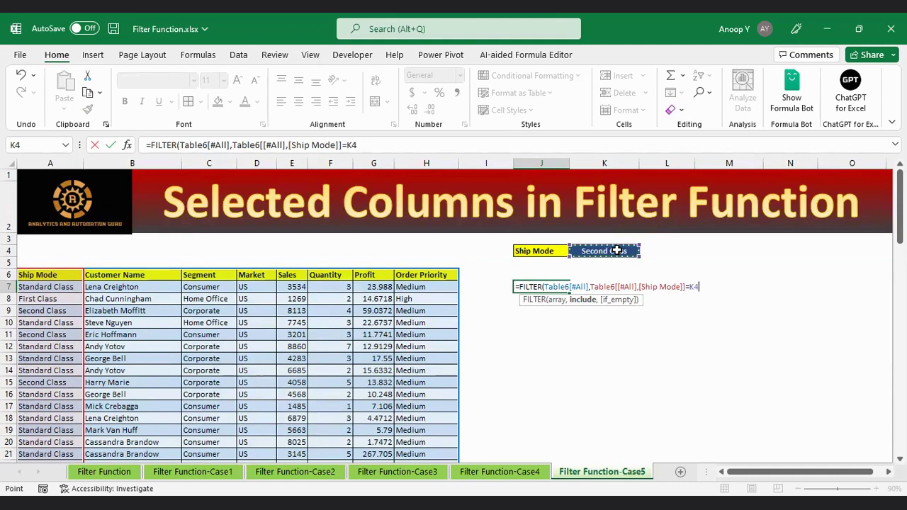
{"action": "type", "text": ")"}
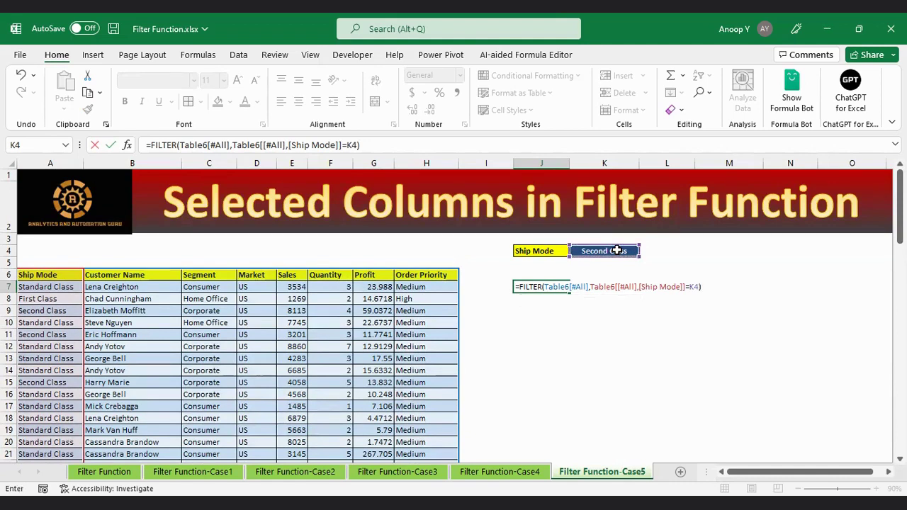
{"action": "key", "text": "Return"}
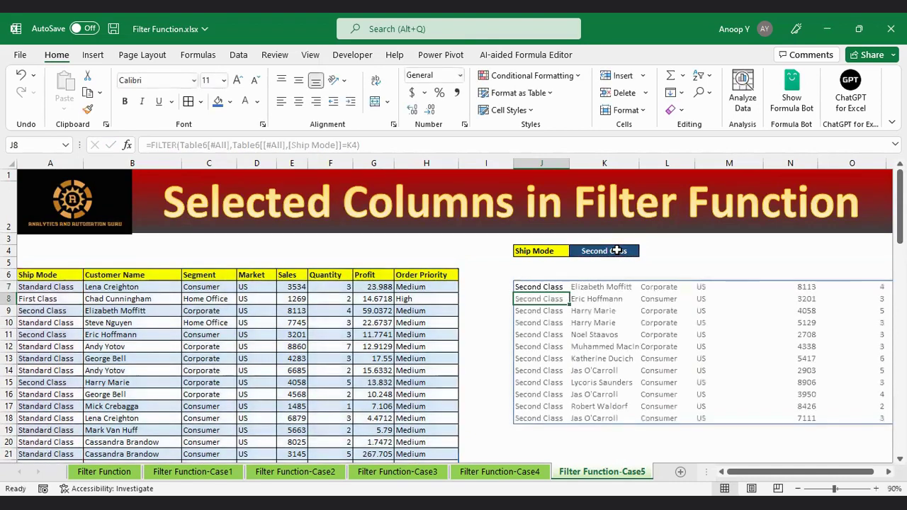
Change the Ship Mode criterion in K4 to First Class and check the Ship Mode column of the extracted rows
{"action": "left_click_drag", "start_coordinate": [538, 286], "coordinate": [541, 416]}
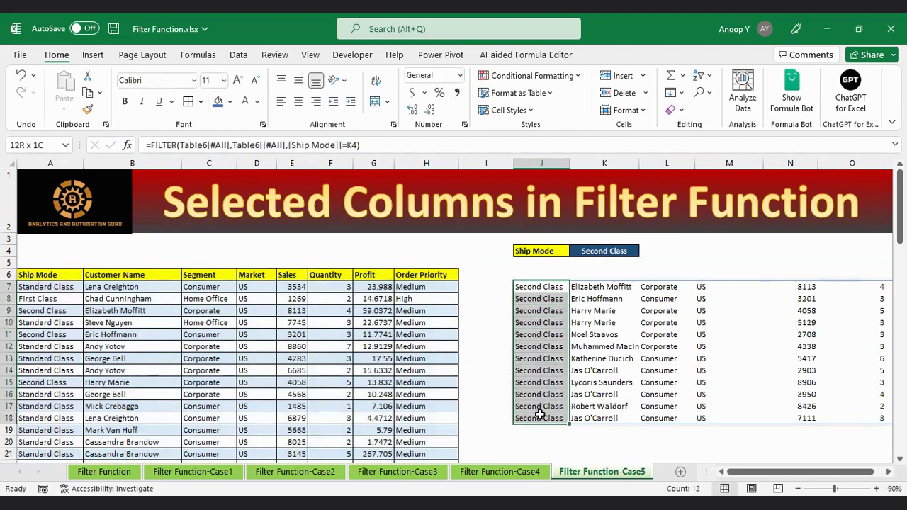
{"action": "left_click", "coordinate": [617, 253]}
{"action": "left_click", "coordinate": [645, 251]}
{"action": "left_click", "coordinate": [624, 262]}
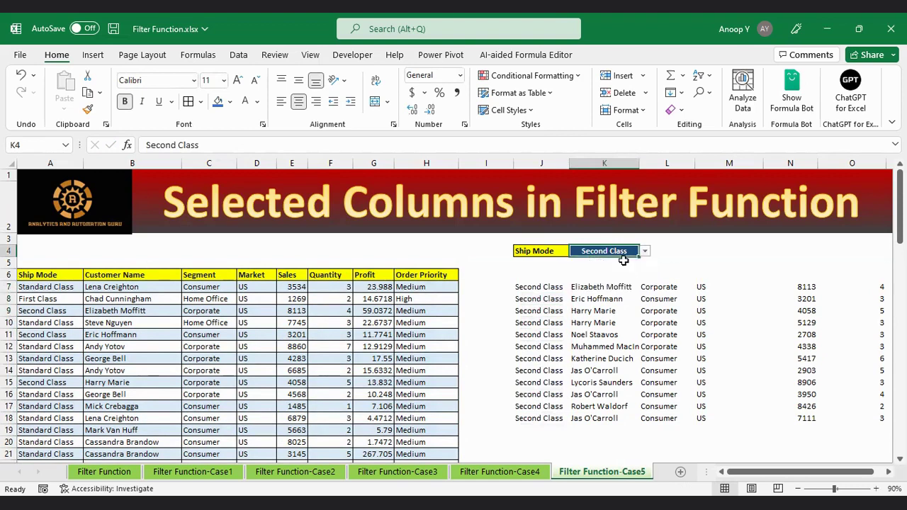
{"action": "left_click", "coordinate": [545, 287]}
{"action": "left_click_drag", "start_coordinate": [543, 352], "coordinate": [544, 415]}
{"action": "left_click", "coordinate": [544, 417]}
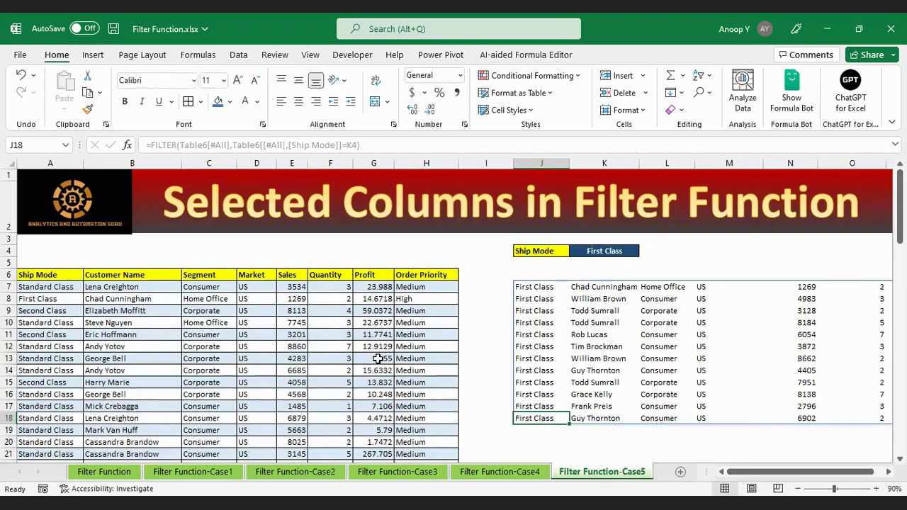
Examine all columns returned by the J7 formula, focusing on the positions of Ship Mode, Customer Name and Sales
{"action": "scroll", "coordinate": [801, 472], "scroll_direction": "right", "scroll_amount": 1}
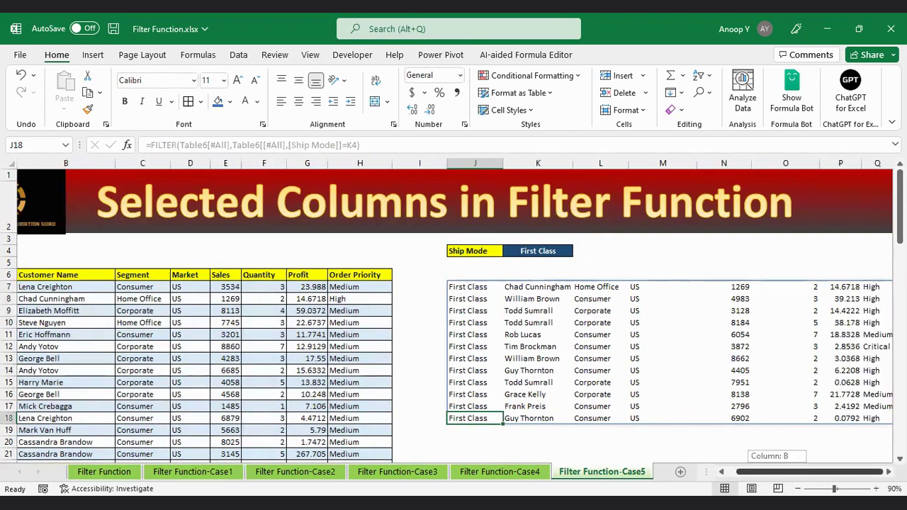
{"action": "left_click_drag", "start_coordinate": [476, 294], "coordinate": [864, 416]}
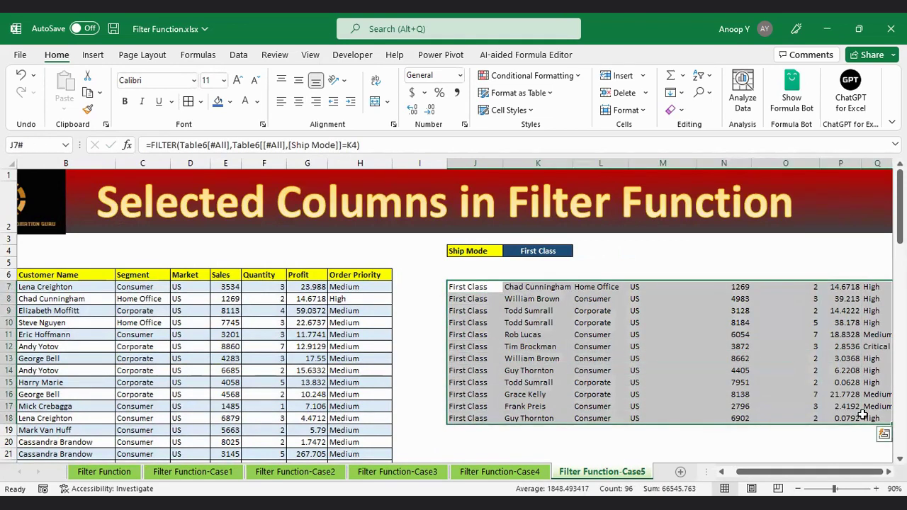
{"action": "left_click_drag", "start_coordinate": [821, 471], "coordinate": [811, 471]}
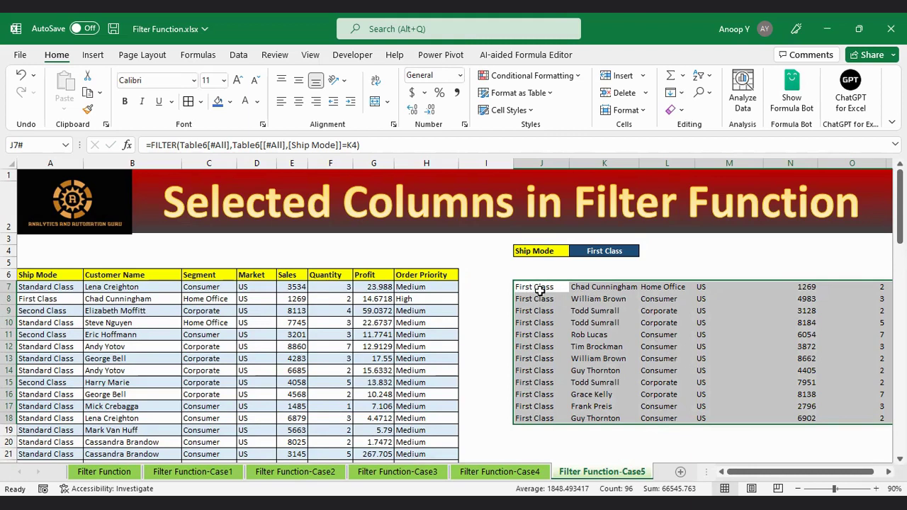
{"action": "left_click_drag", "start_coordinate": [542, 289], "coordinate": [539, 406]}
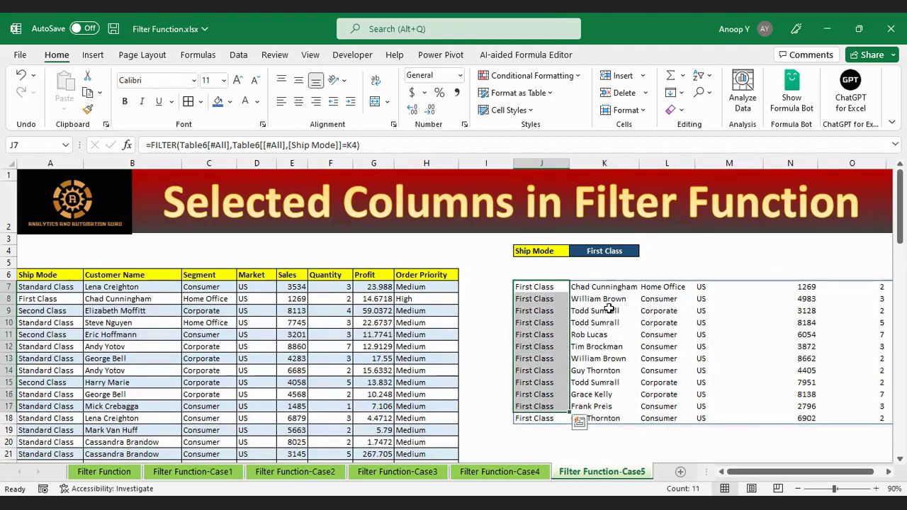
{"action": "left_click_drag", "start_coordinate": [605, 291], "coordinate": [605, 410]}
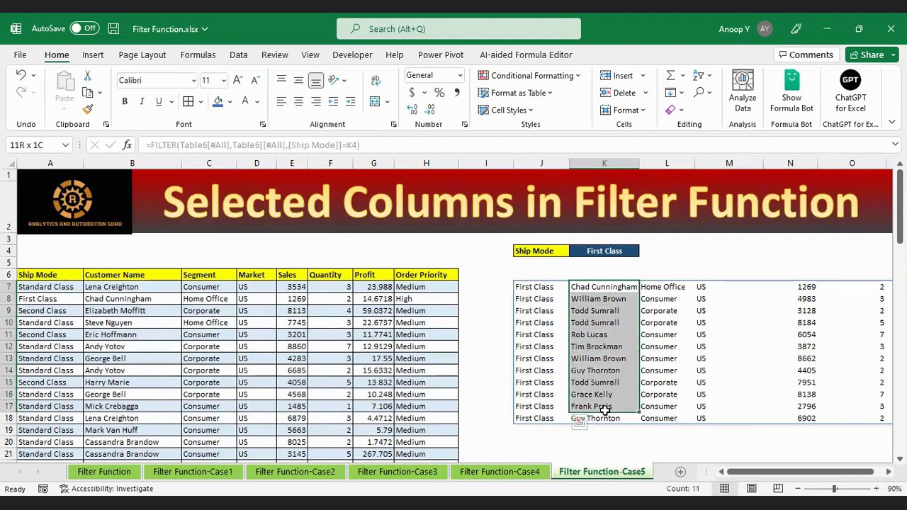
{"action": "left_click_drag", "start_coordinate": [806, 288], "coordinate": [807, 358]}
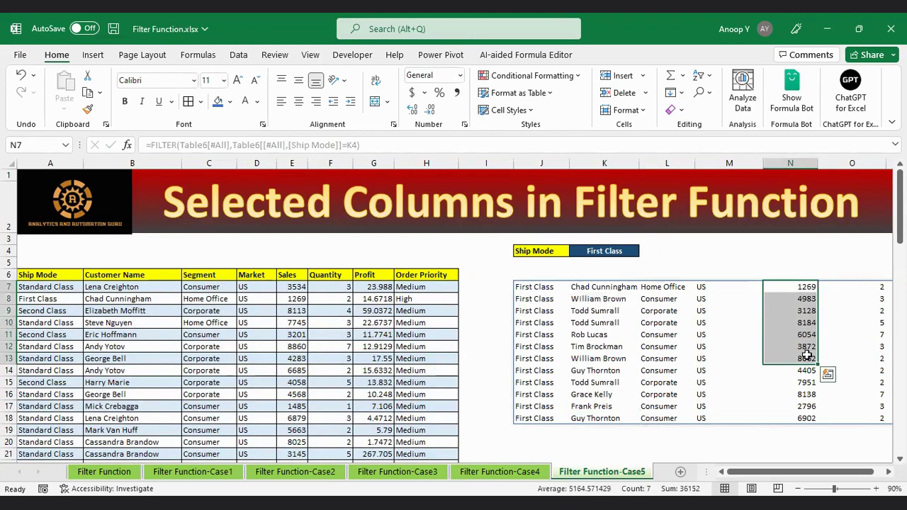
{"action": "left_click", "coordinate": [539, 288]}
{"action": "left_click_drag", "start_coordinate": [538, 288], "coordinate": [540, 361]}
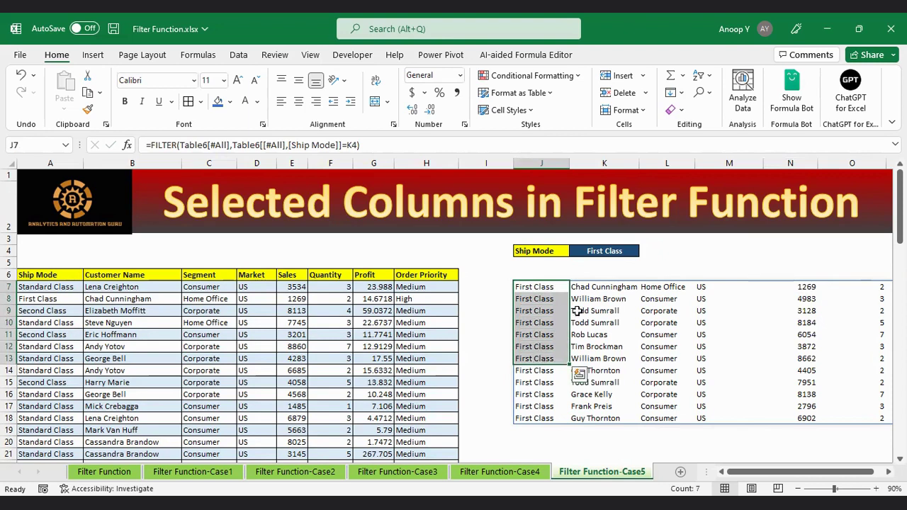
{"action": "left_click_drag", "start_coordinate": [592, 289], "coordinate": [595, 359]}
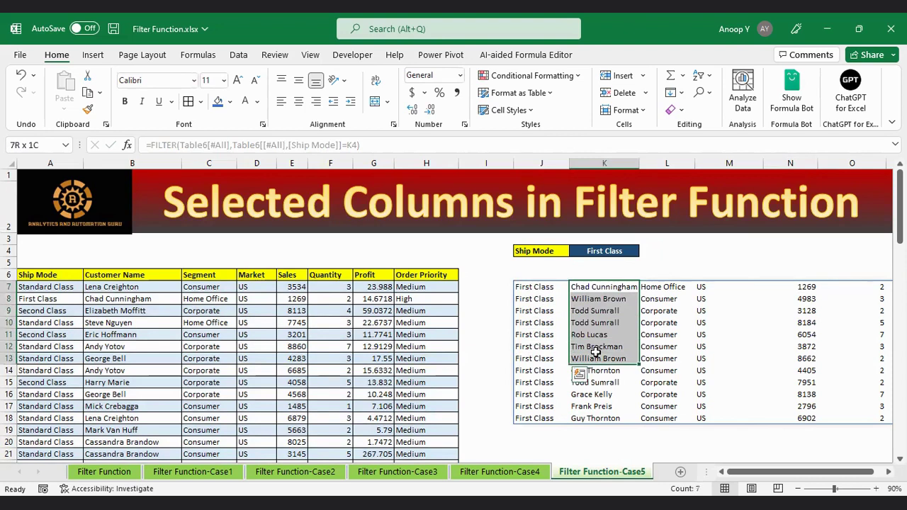
{"action": "left_click_drag", "start_coordinate": [670, 287], "coordinate": [669, 356]}
{"action": "left_click_drag", "start_coordinate": [713, 288], "coordinate": [717, 347]}
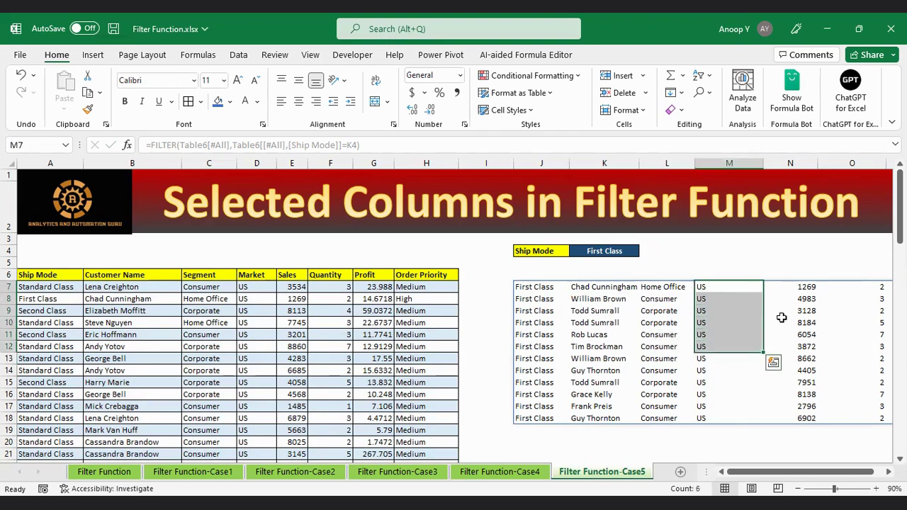
{"action": "left_click_drag", "start_coordinate": [806, 288], "coordinate": [807, 339]}
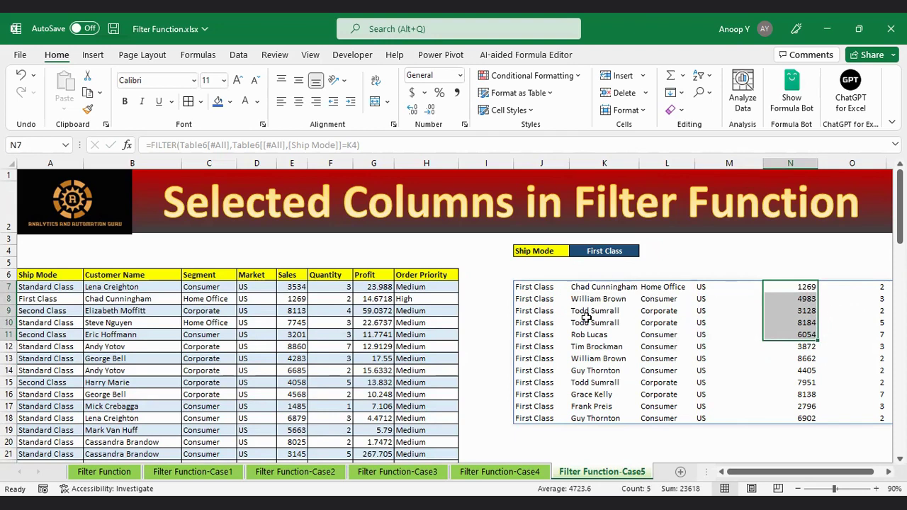
{"action": "left_click_drag", "start_coordinate": [537, 287], "coordinate": [539, 336]}
{"action": "left_click_drag", "start_coordinate": [601, 288], "coordinate": [603, 352]}
{"action": "left_click_drag", "start_coordinate": [805, 287], "coordinate": [808, 358]}
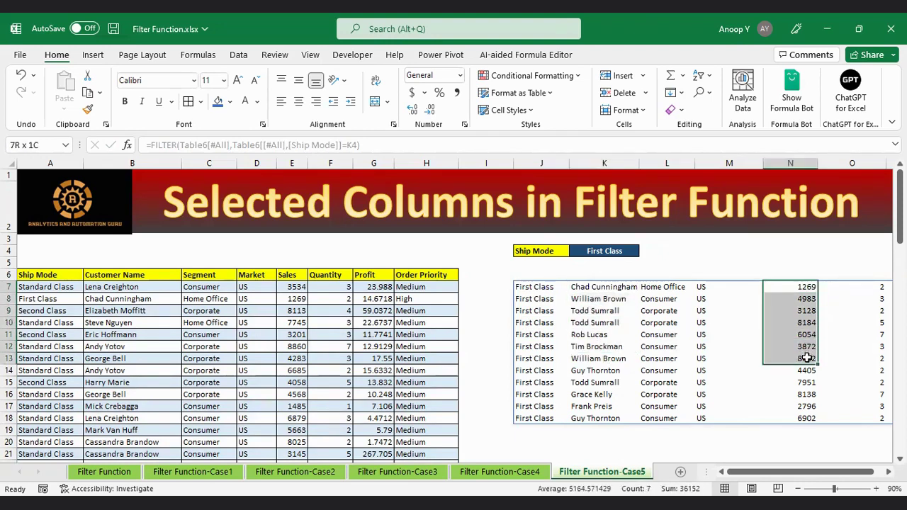
Wrap the FILTER formula in J7 in CHOOSECOLS with column numbers 1,2,5 and enter it
{"action": "left_click", "coordinate": [536, 288]}
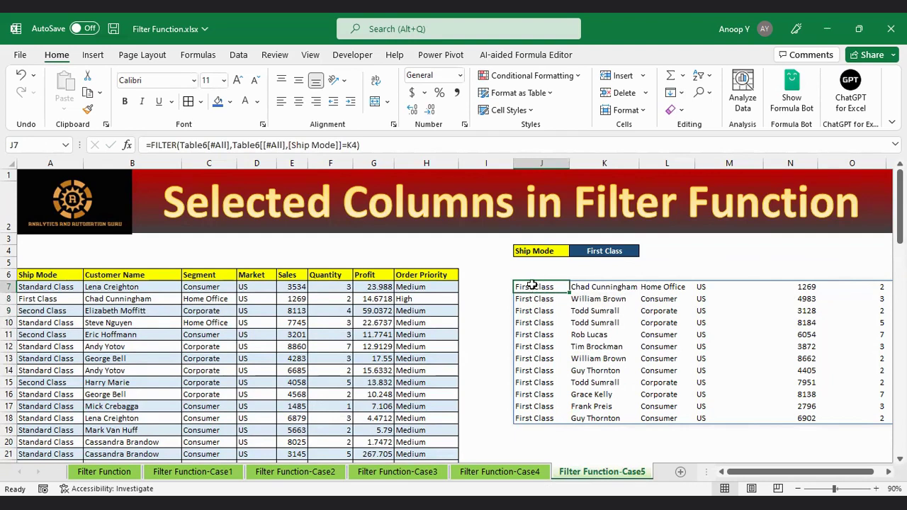
{"action": "double_click", "coordinate": [525, 287]}
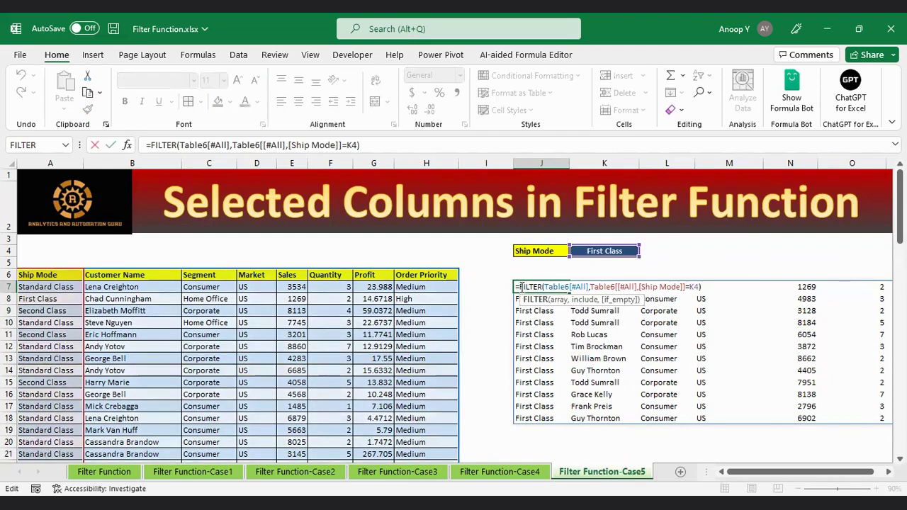
{"action": "type", "text": "choo"}
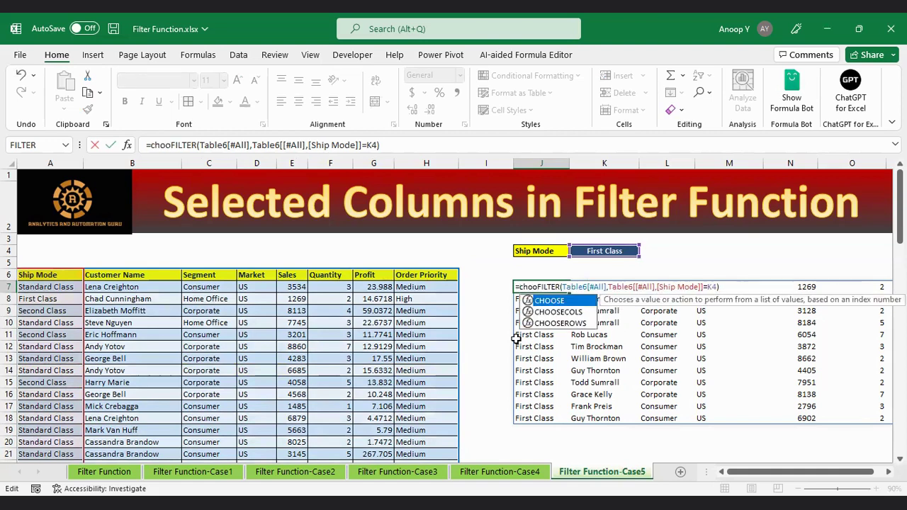
{"action": "key", "text": "Down"}
{"action": "key", "text": "Tab"}
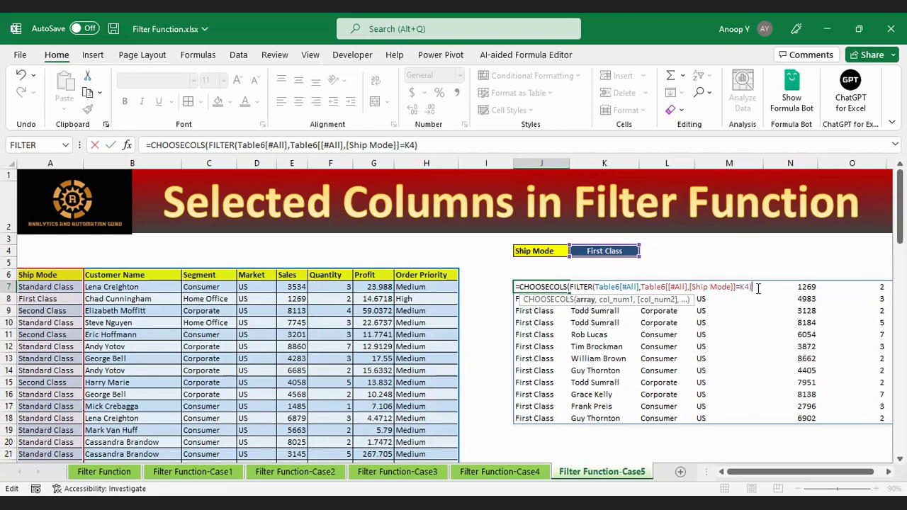
{"action": "type", "text": ","}
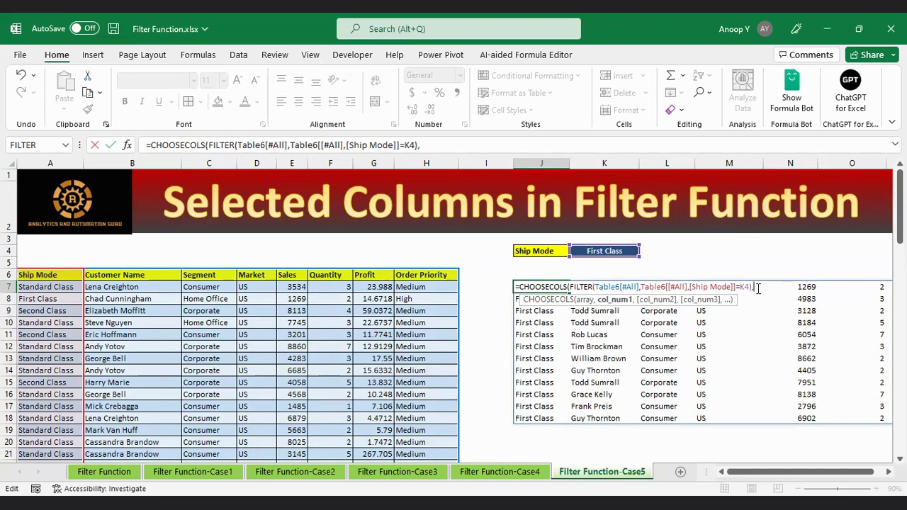
{"action": "type", "text": "1,2,5"}
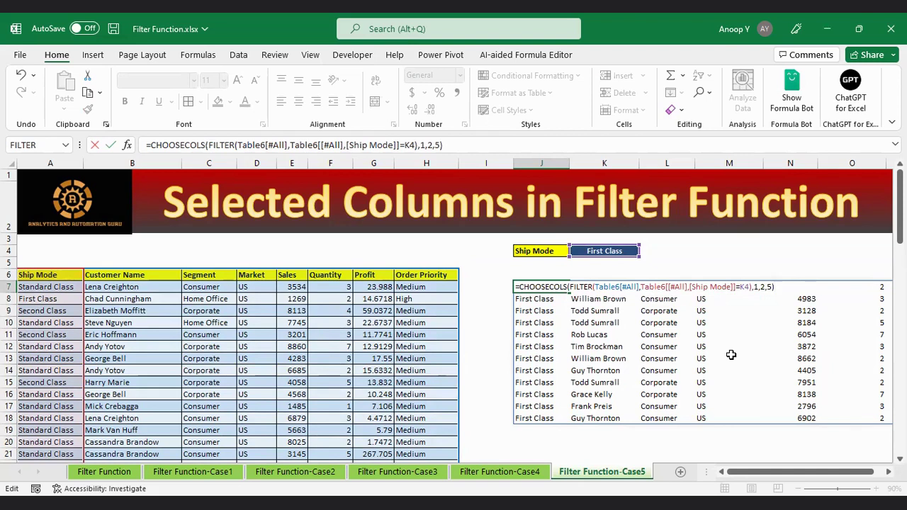
{"action": "key", "text": "Return"}
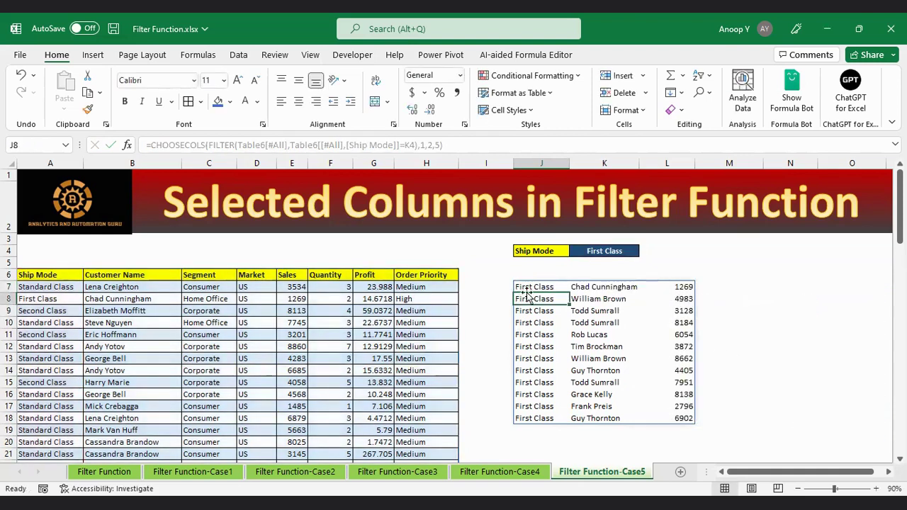
Review the three-column result and test it by switching K4 to Same Day, finishing with Second Class
{"action": "left_click_drag", "start_coordinate": [529, 288], "coordinate": [681, 418]}
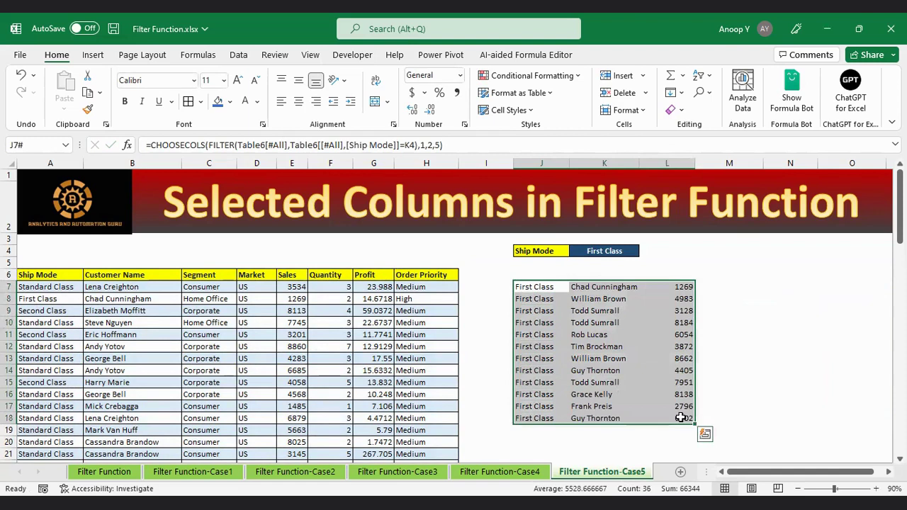
{"action": "left_click", "coordinate": [607, 251]}
{"action": "left_click", "coordinate": [645, 252]}
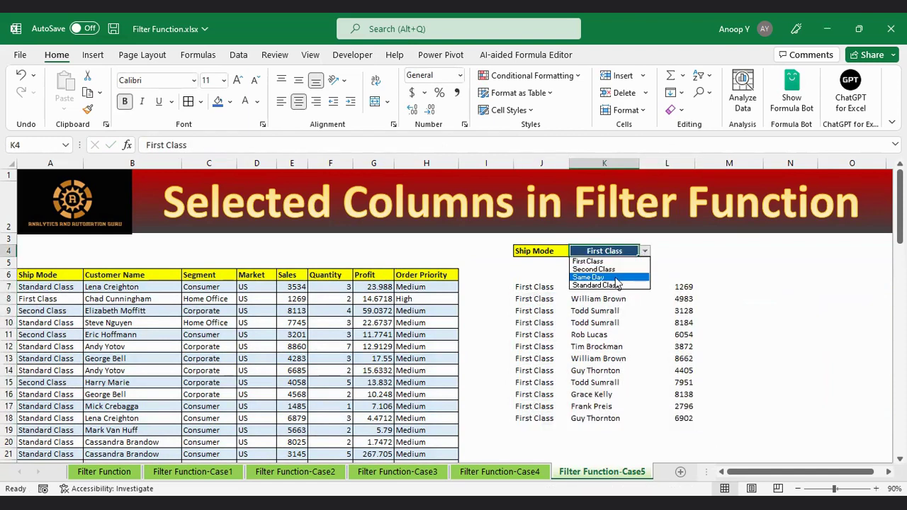
{"action": "left_click", "coordinate": [616, 279]}
{"action": "left_click", "coordinate": [645, 253]}
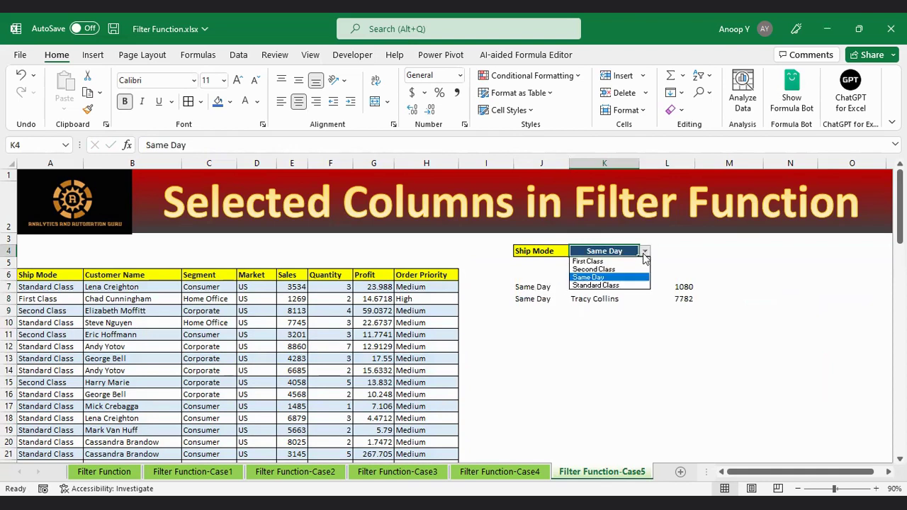
{"action": "left_click", "coordinate": [606, 270]}
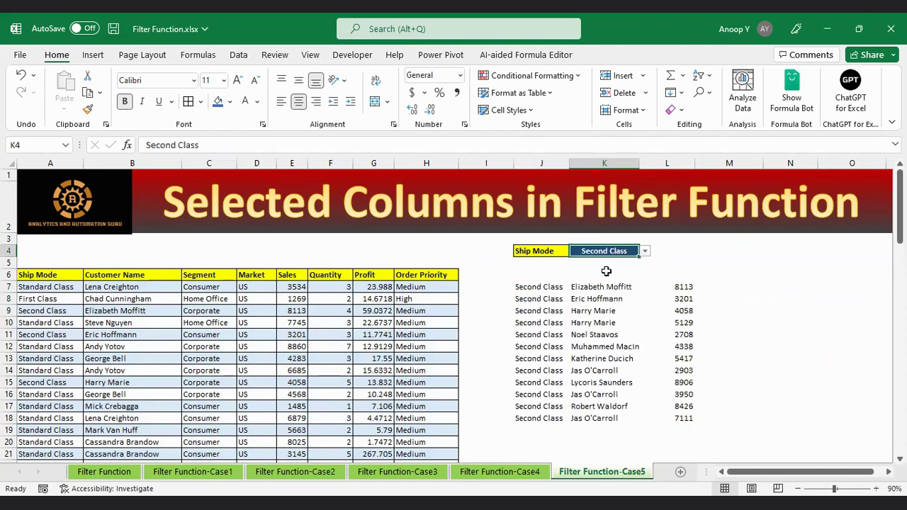